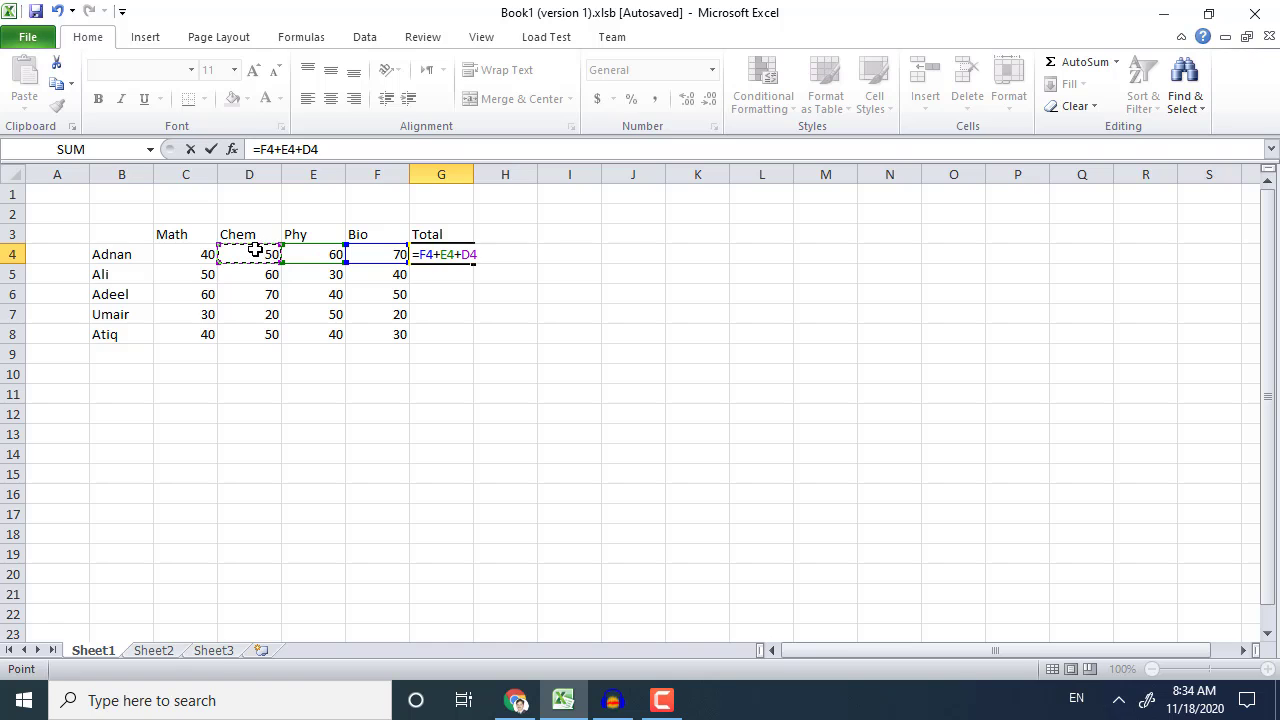
Step: Complete the total formula in G4 as =F4+E4+D4+C4 and fill it down through G8
type("+")
left_click(207, 256)
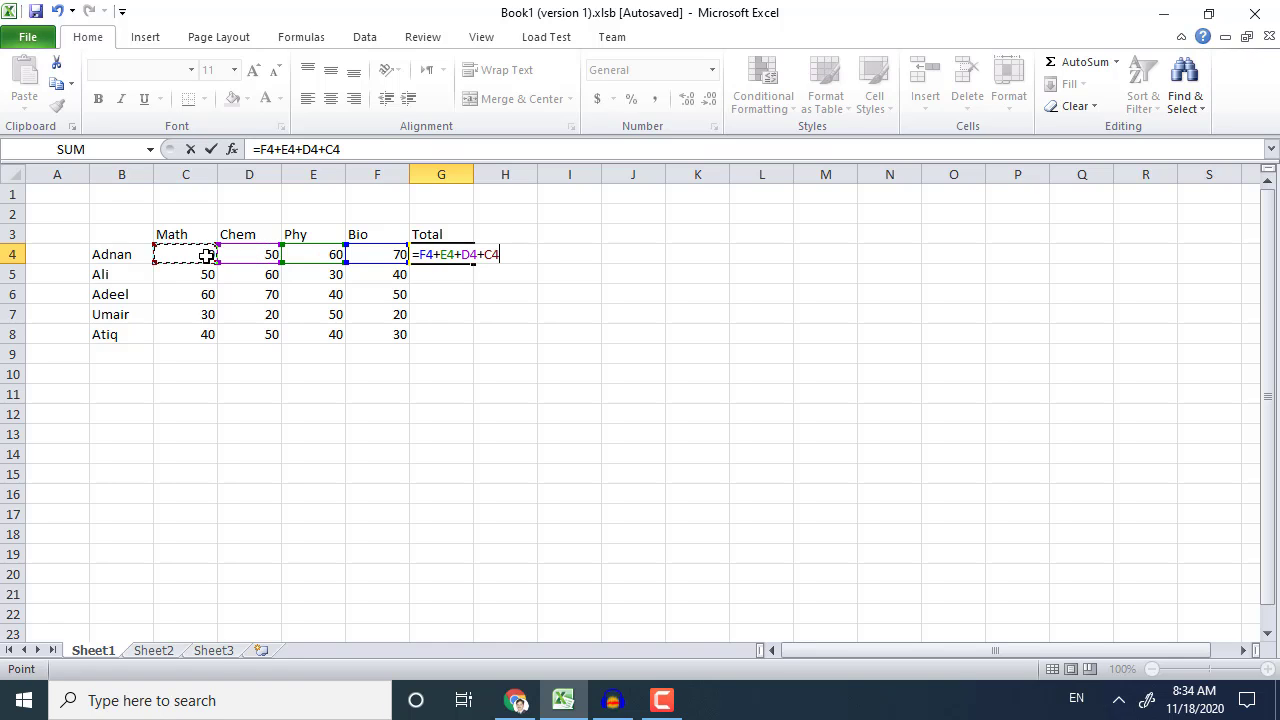
key("Return")
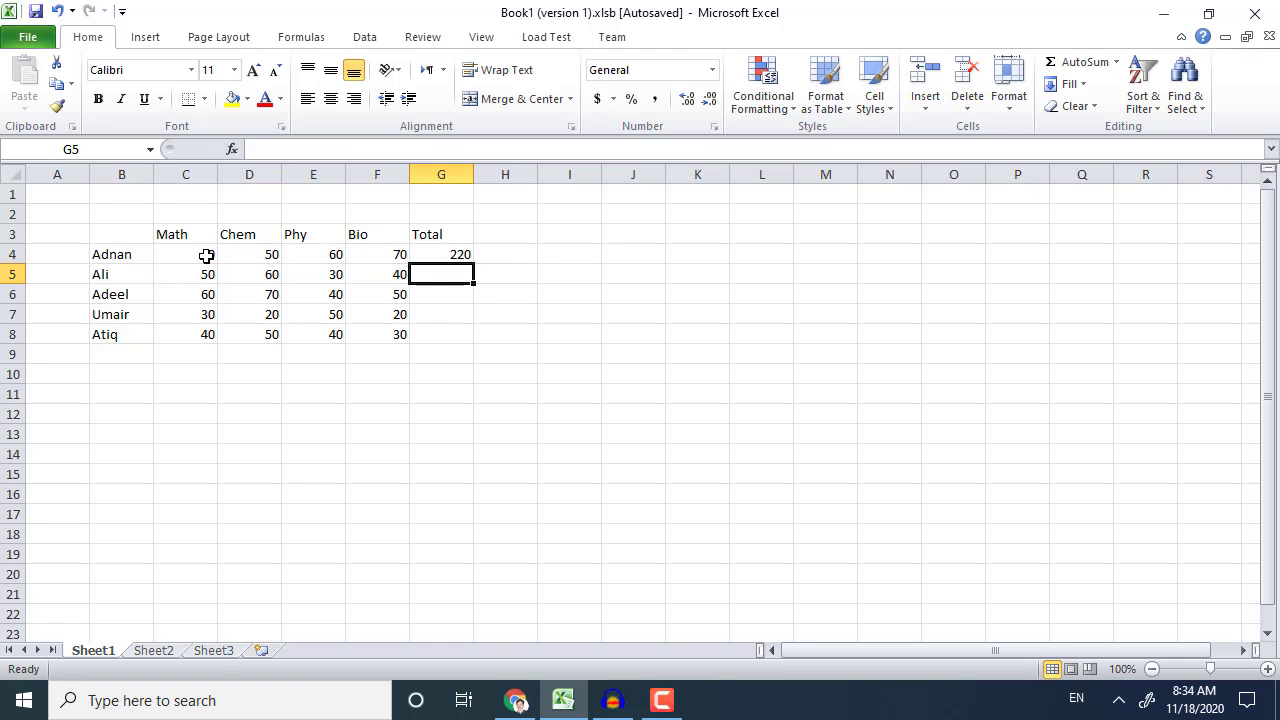
left_click(439, 254)
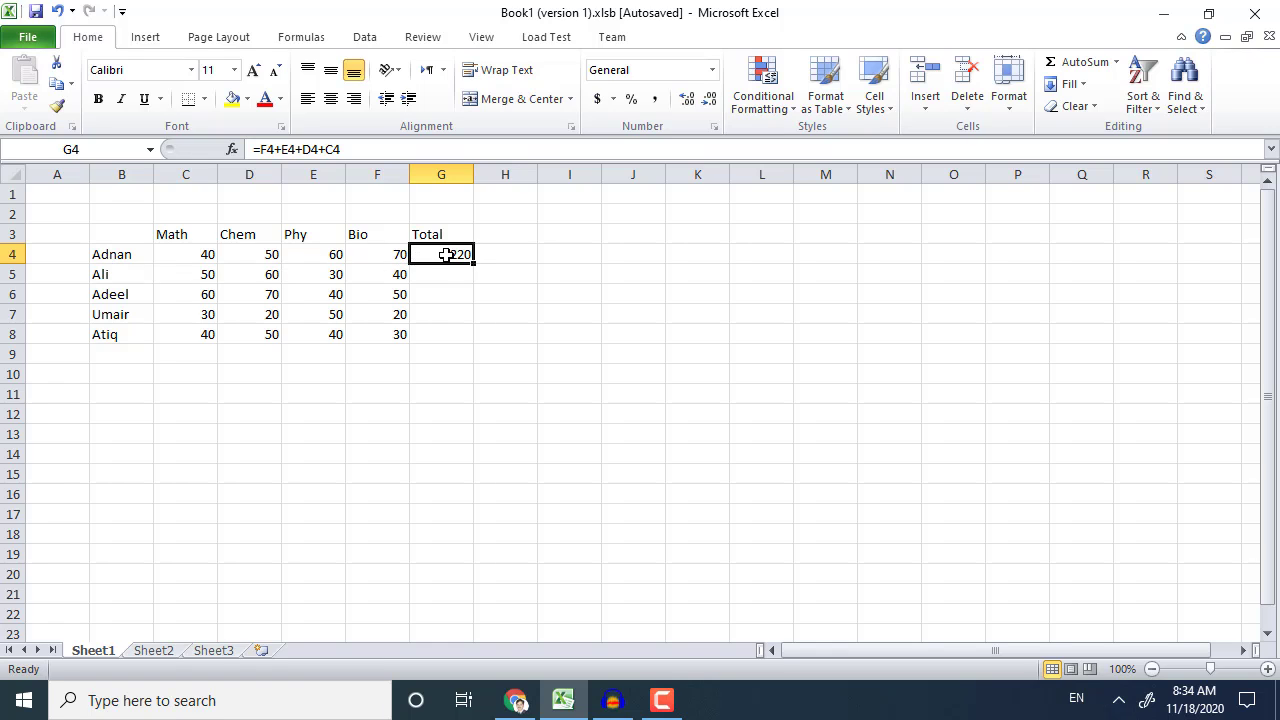
left_click_drag(475, 264, 469, 344)
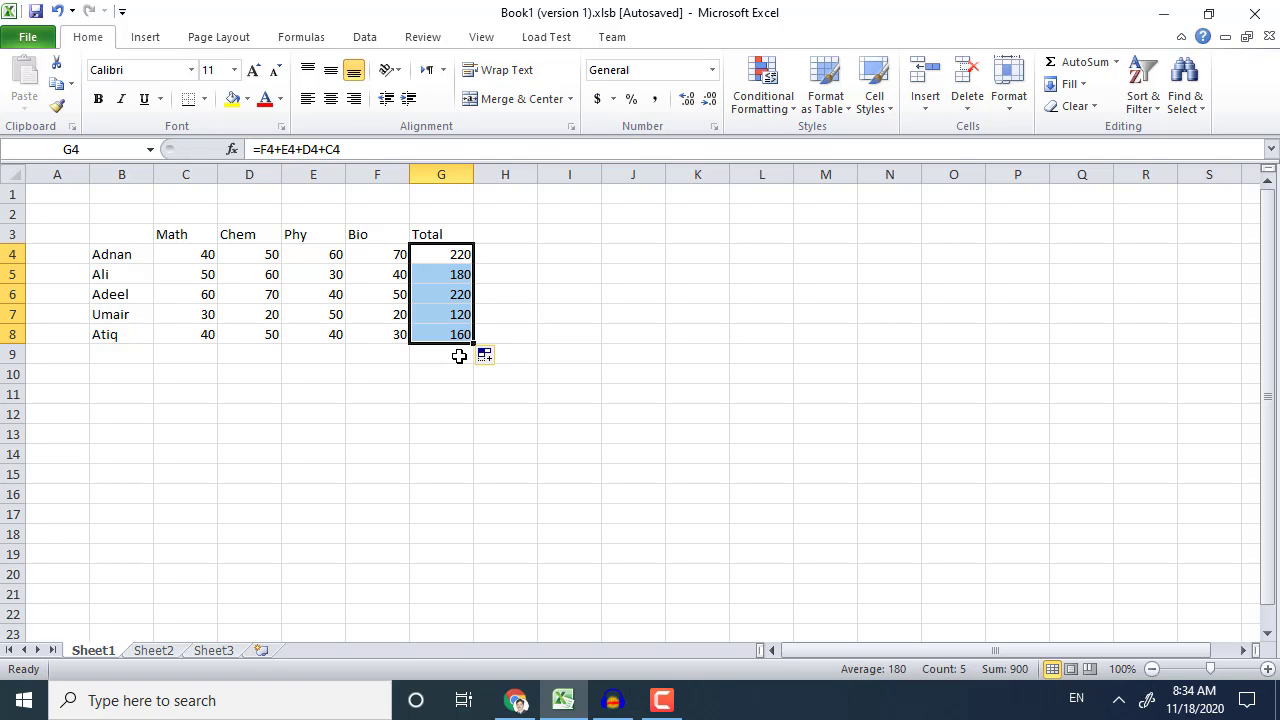
Step: Add up the Total column in G9 with AutoSum over G4:G8
left_click(459, 356)
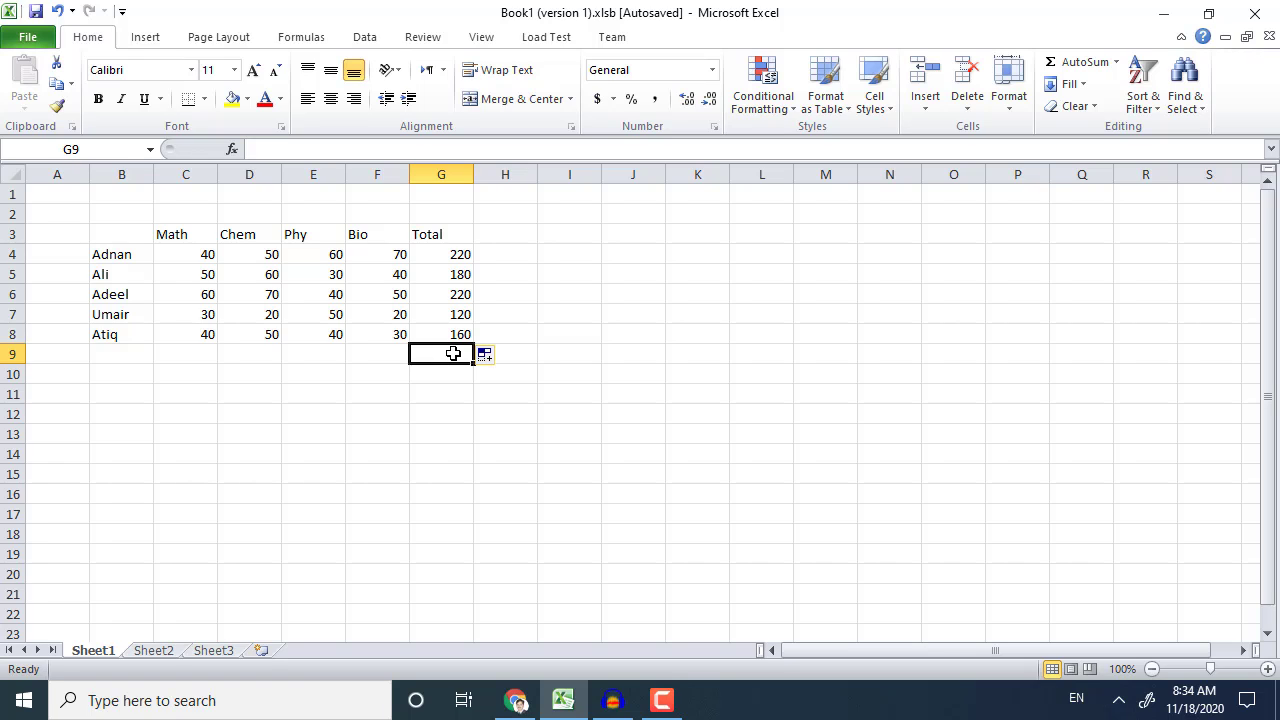
left_click(1085, 62)
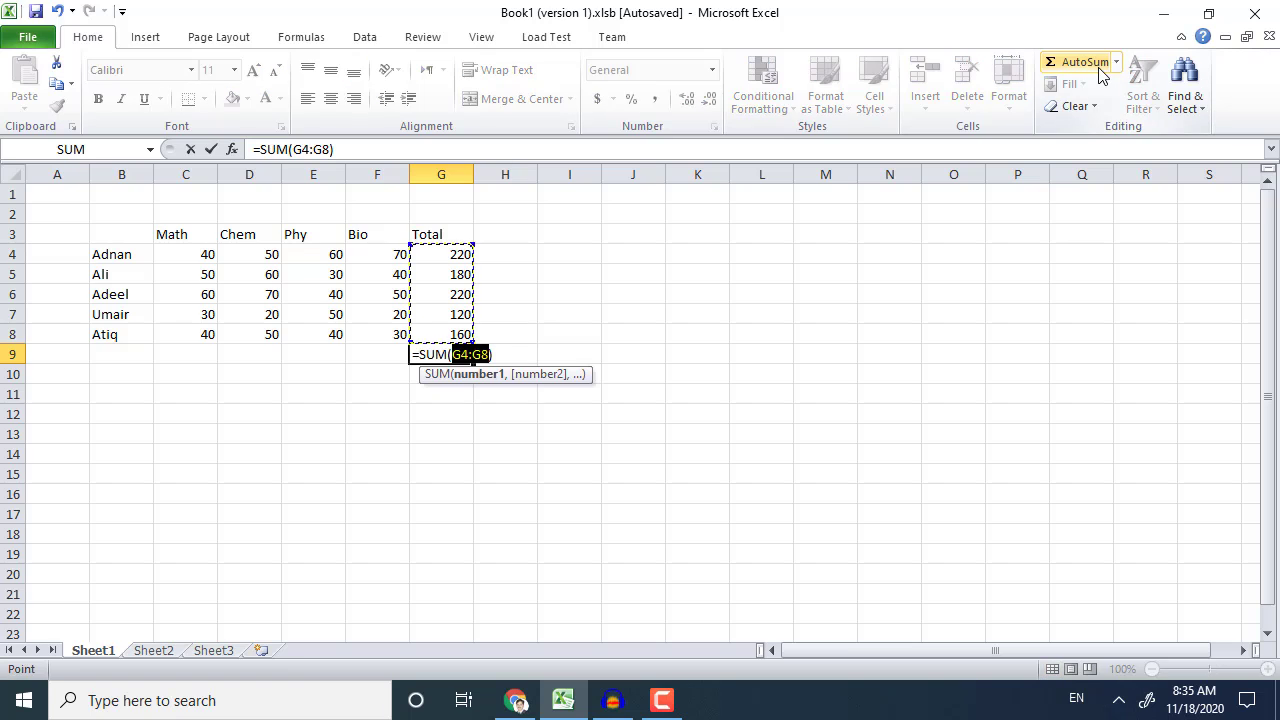
key("Return")
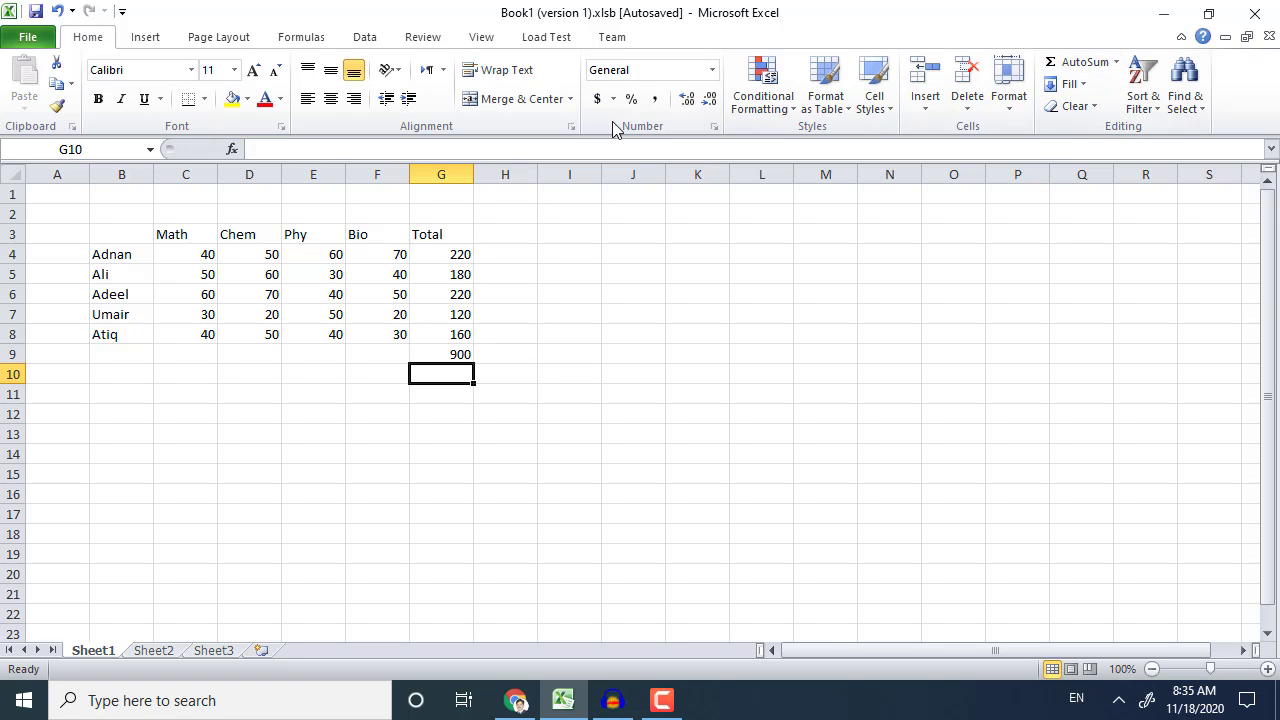
left_click(440, 360)
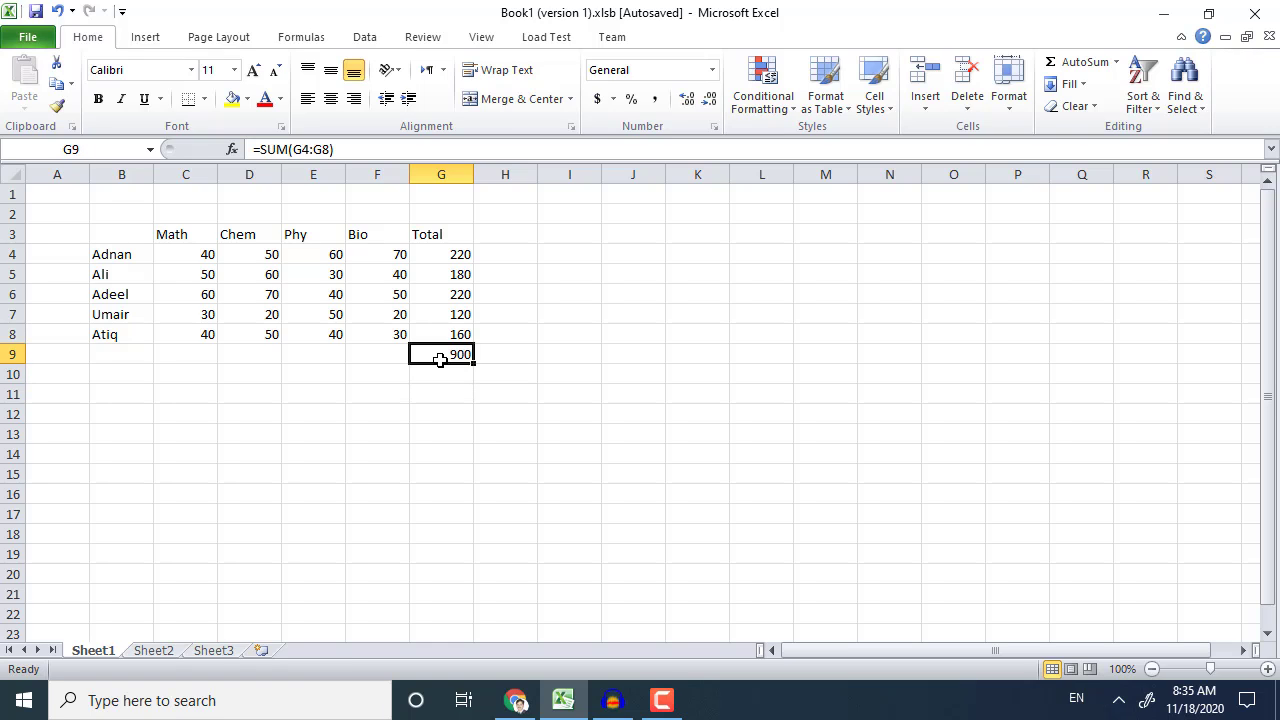
Step: Change the font of the marks table B3:G8 to Times New Roman
left_click_drag(131, 234, 438, 334)
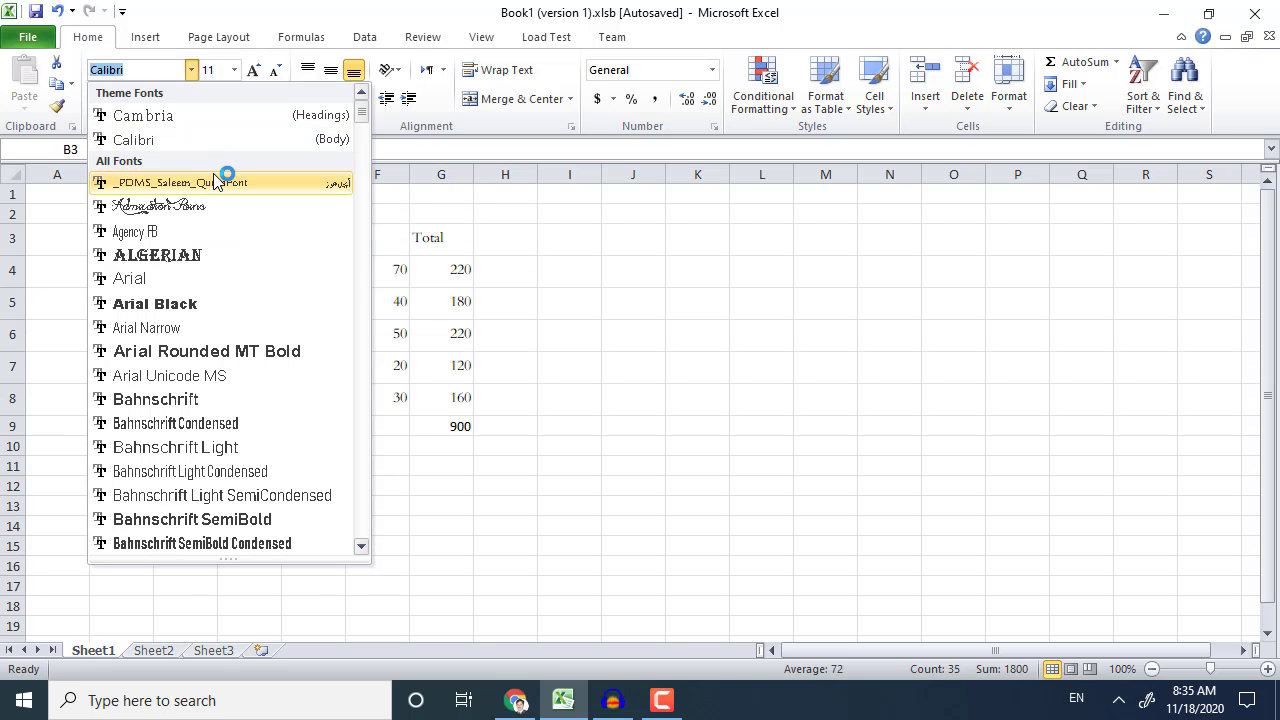
type("t")
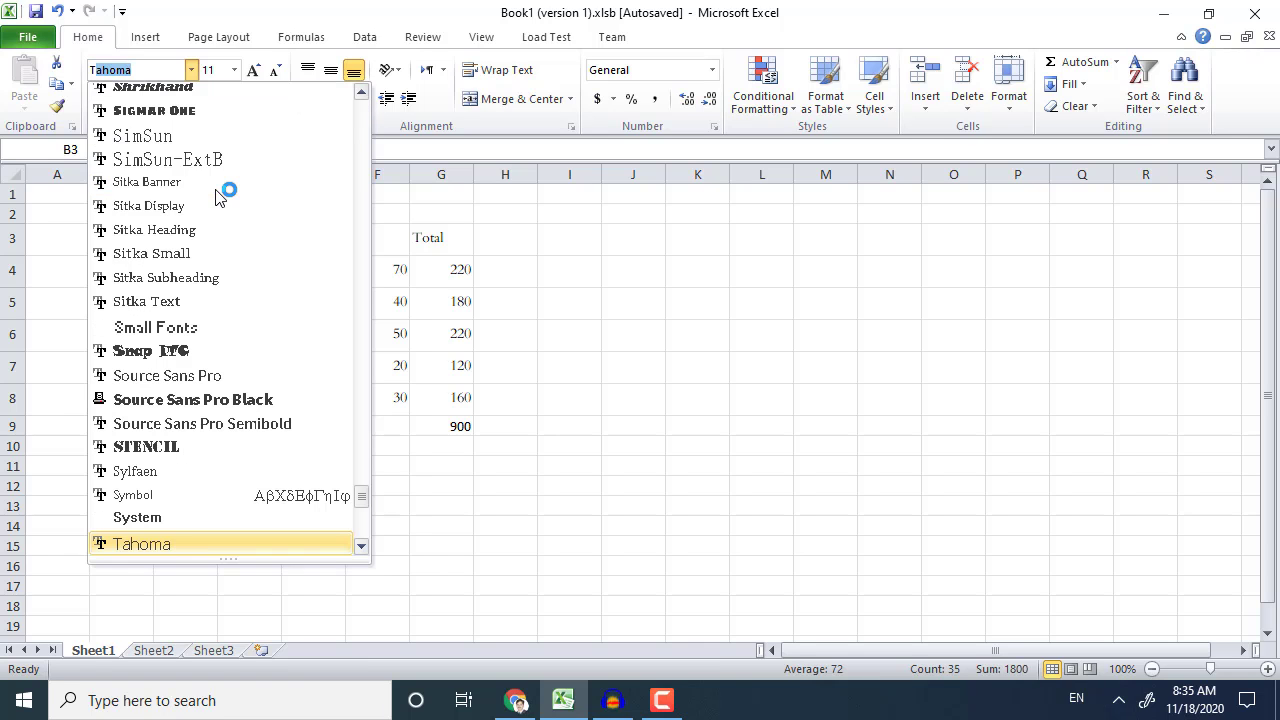
left_click(361, 546)
left_click(361, 546)
left_click(361, 546)
left_click(361, 546)
left_click(361, 546)
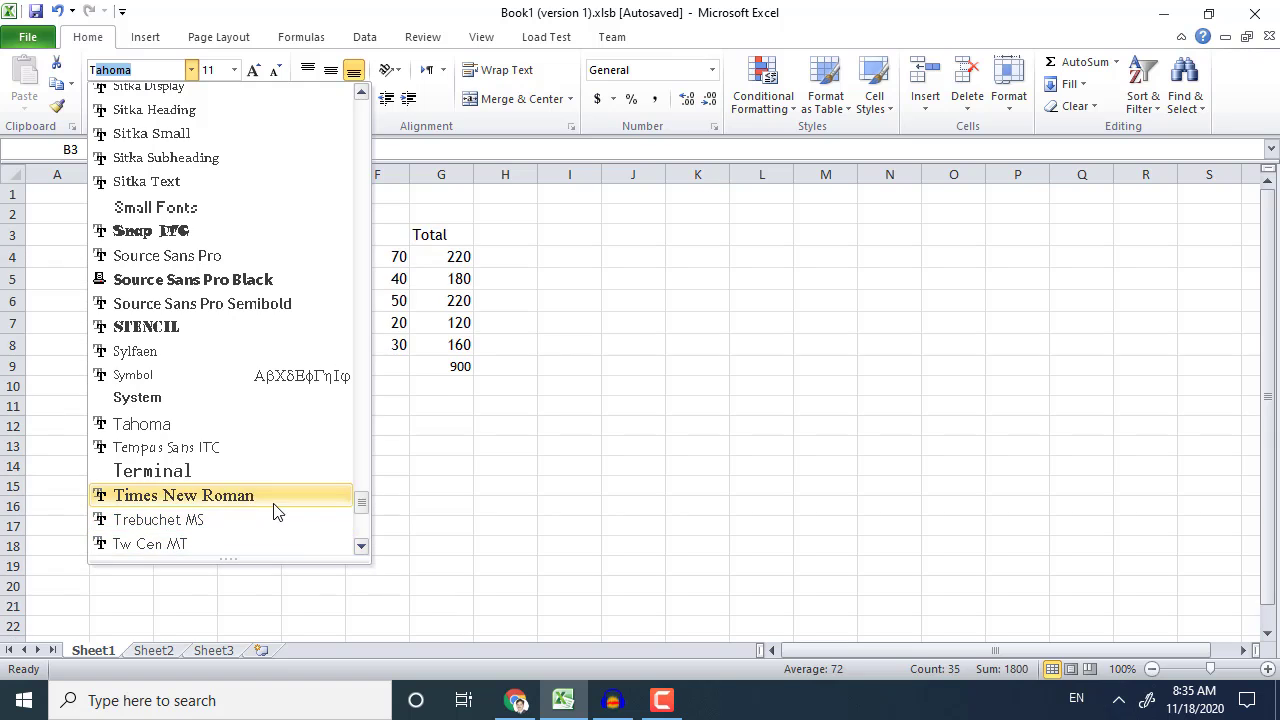
left_click(274, 500)
left_click(333, 296)
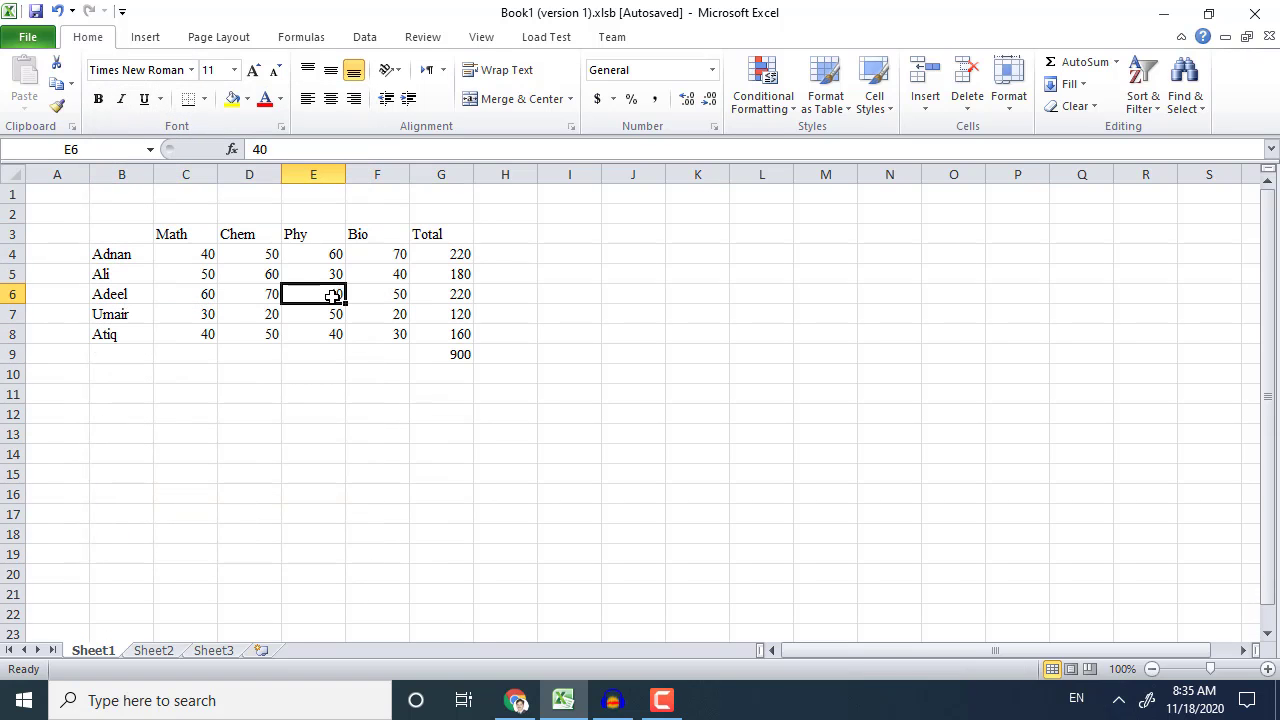
Step: Set the font size of the whole table B3:G9 to 12
left_click_drag(126, 228, 440, 352)
left_click(233, 69)
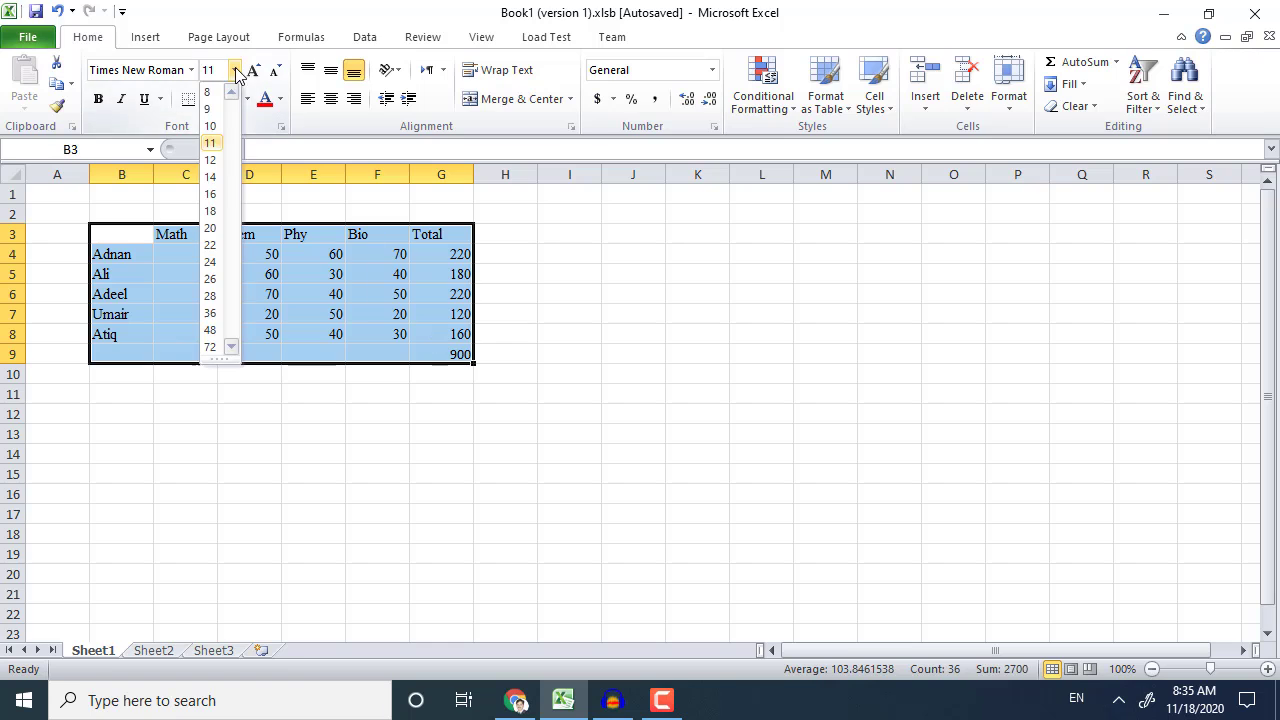
left_click(214, 170)
left_click(274, 252)
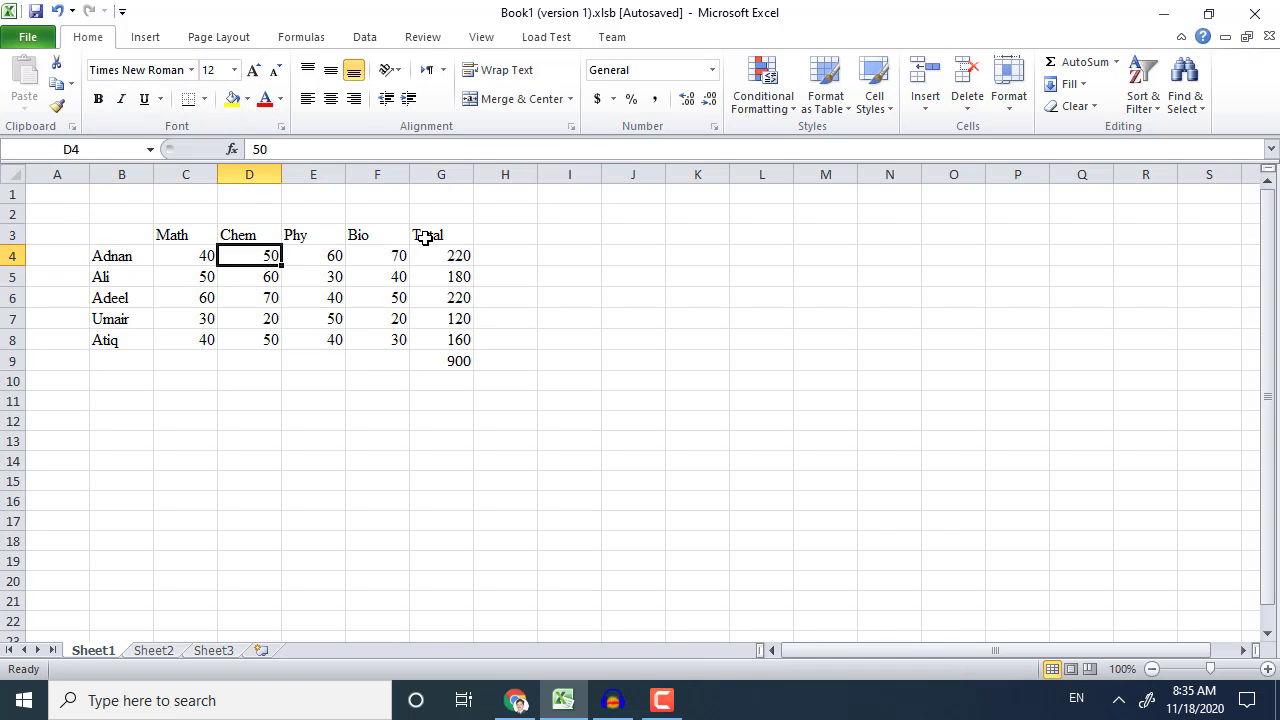
Step: Make the subject header row and the student names in column B bold
left_click_drag(419, 228, 243, 190)
left_click_drag(186, 194, 132, 238)
left_click(109, 233)
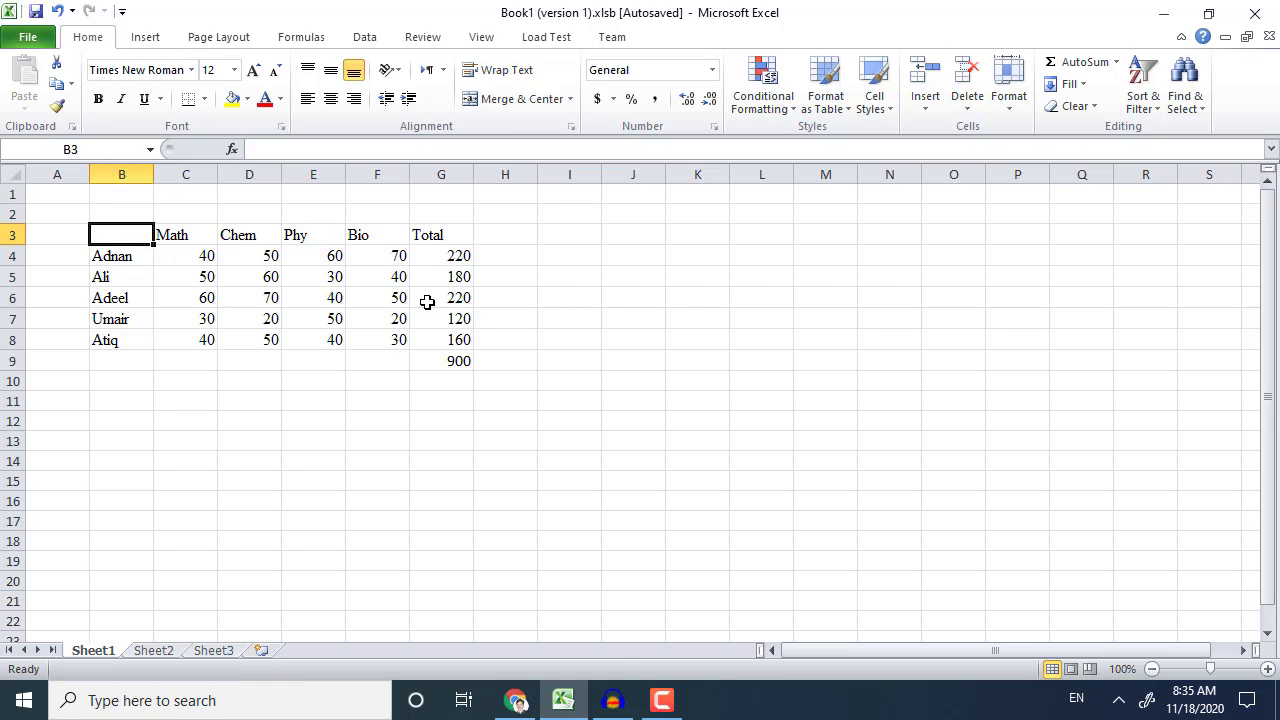
left_click_drag(452, 230, 131, 341)
key("ctrl+b")
left_click(117, 250)
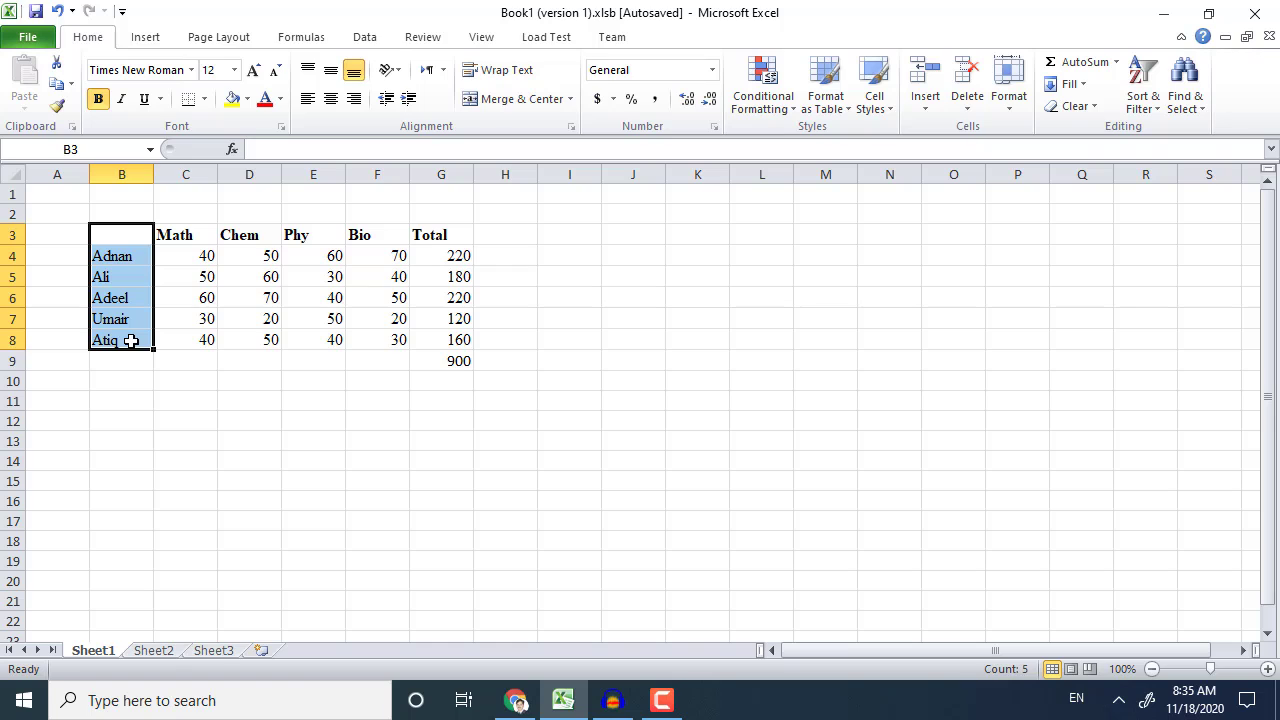
key("ctrl+b")
key("ctrl+b")
Step: Fill the header row B3:G3 with yellow
left_click_drag(125, 235, 432, 250)
left_click(430, 237)
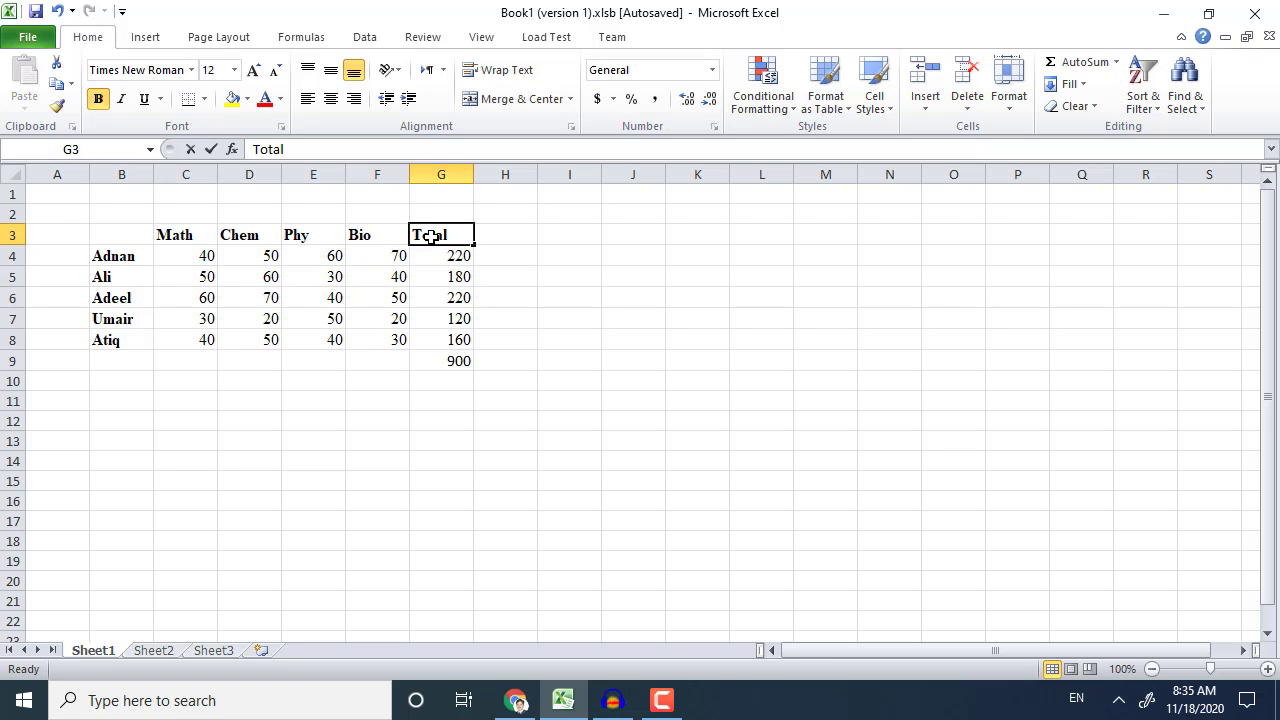
double_click(430, 237)
left_click_drag(135, 236, 432, 240)
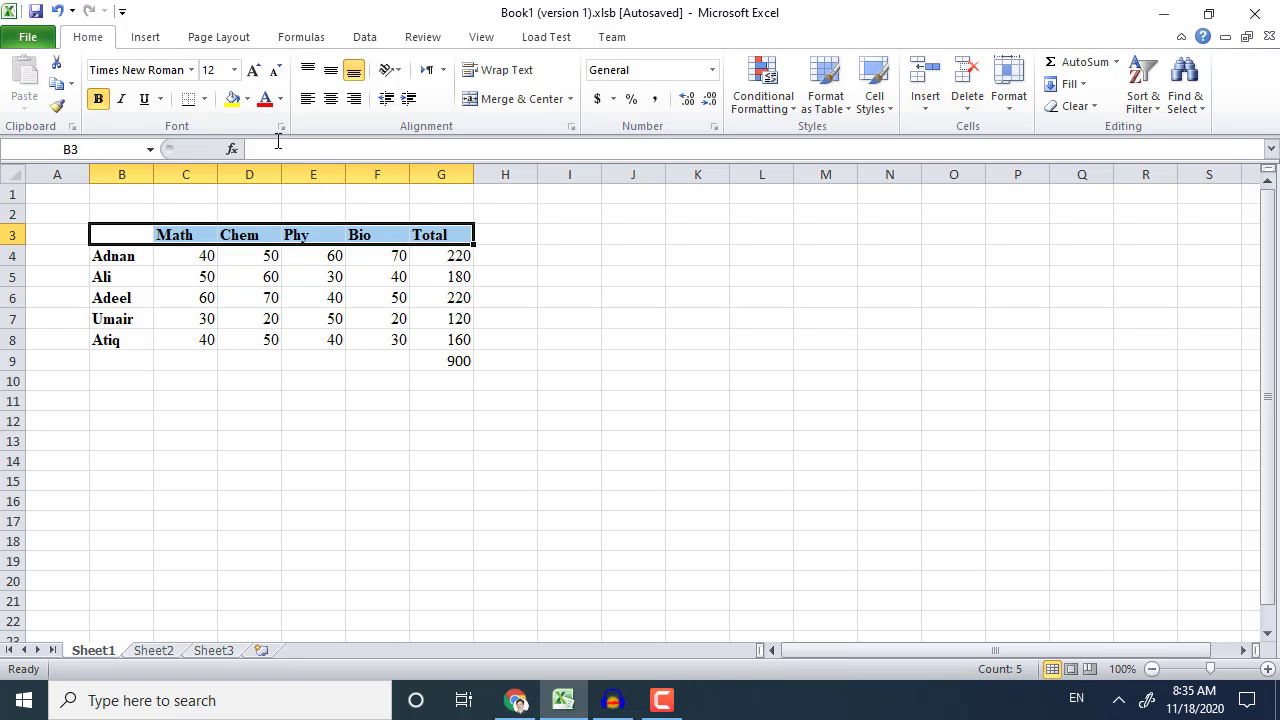
left_click(282, 104)
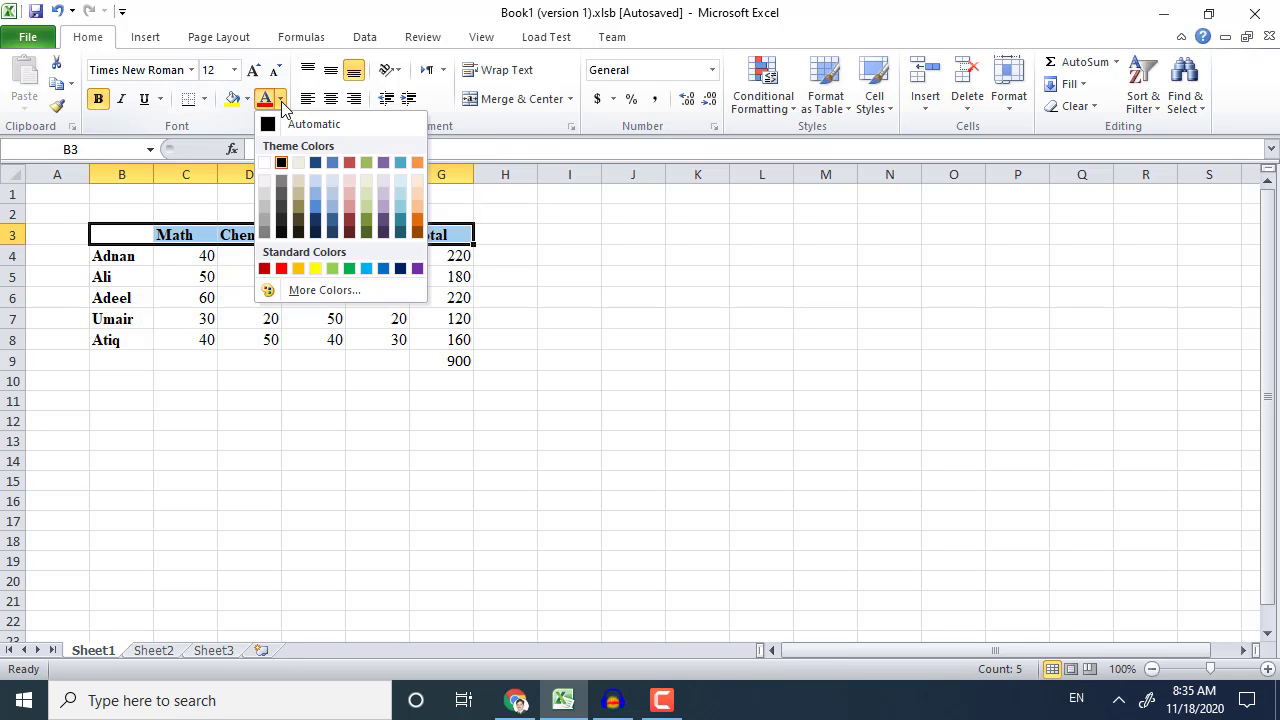
left_click(247, 99)
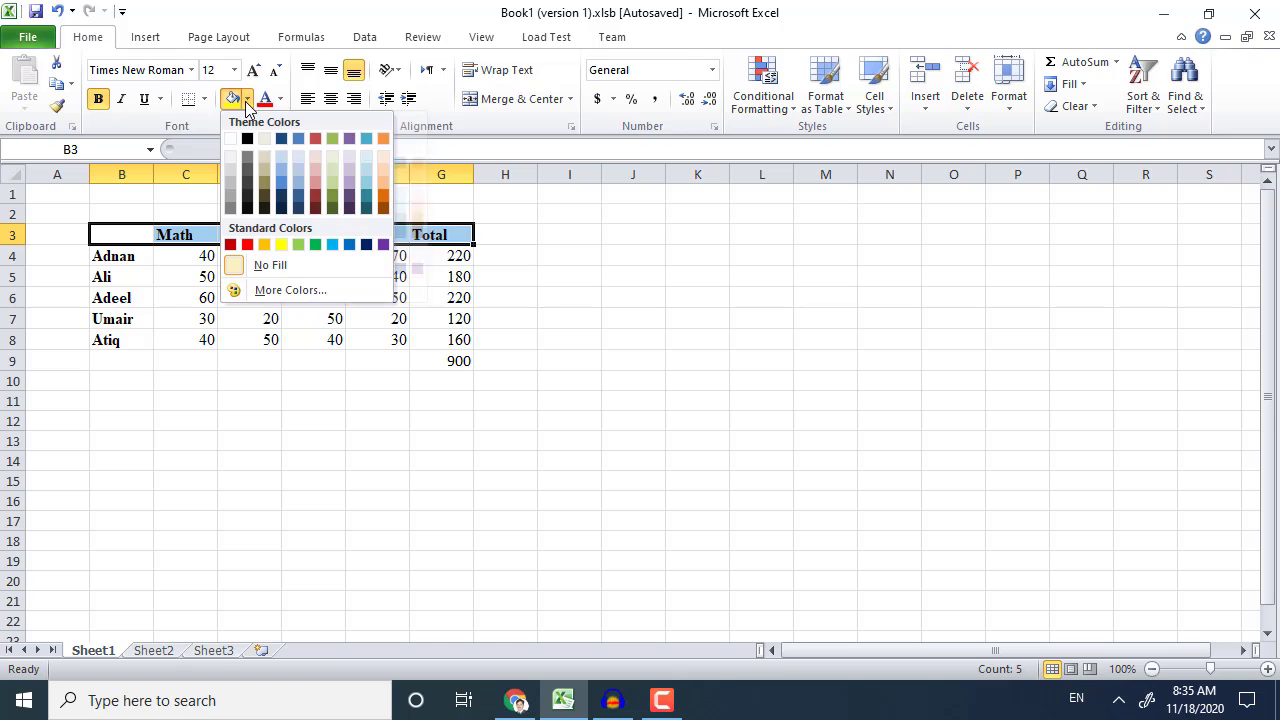
left_click(282, 246)
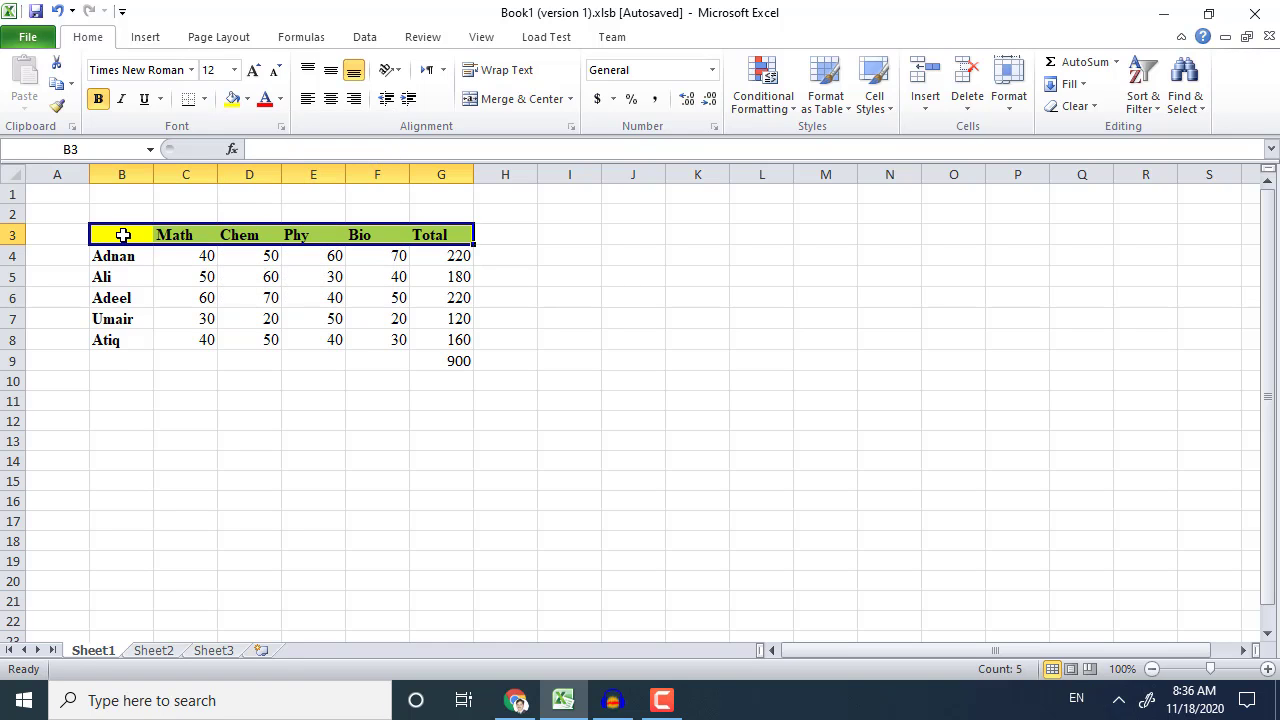
Step: Fill the student name column B3:B8 with dark orange
left_click_drag(114, 236, 108, 340)
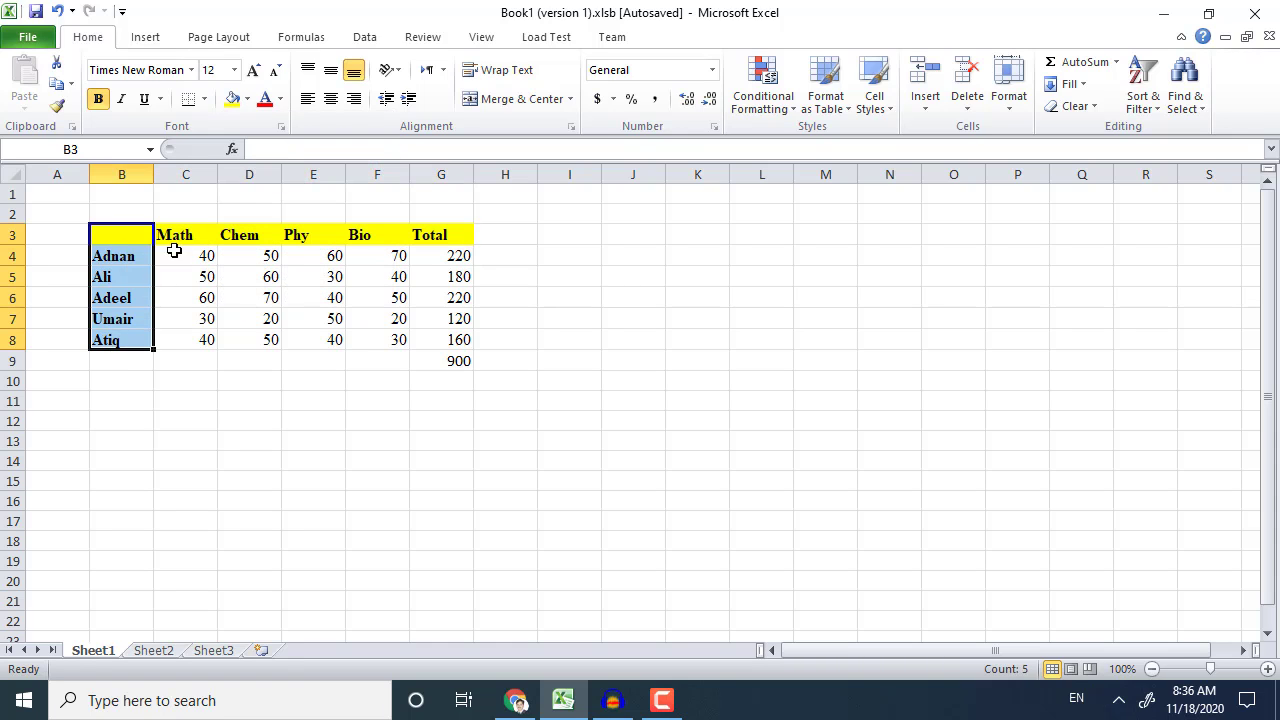
left_click(247, 100)
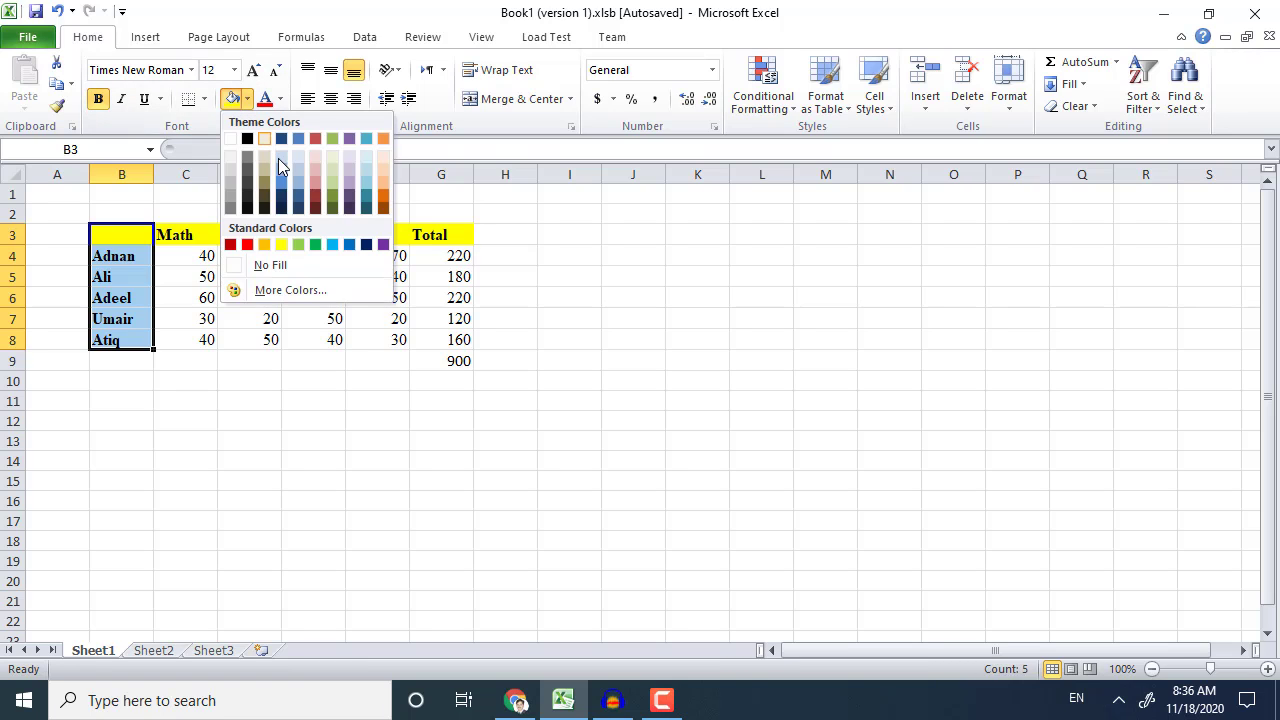
left_click(385, 205)
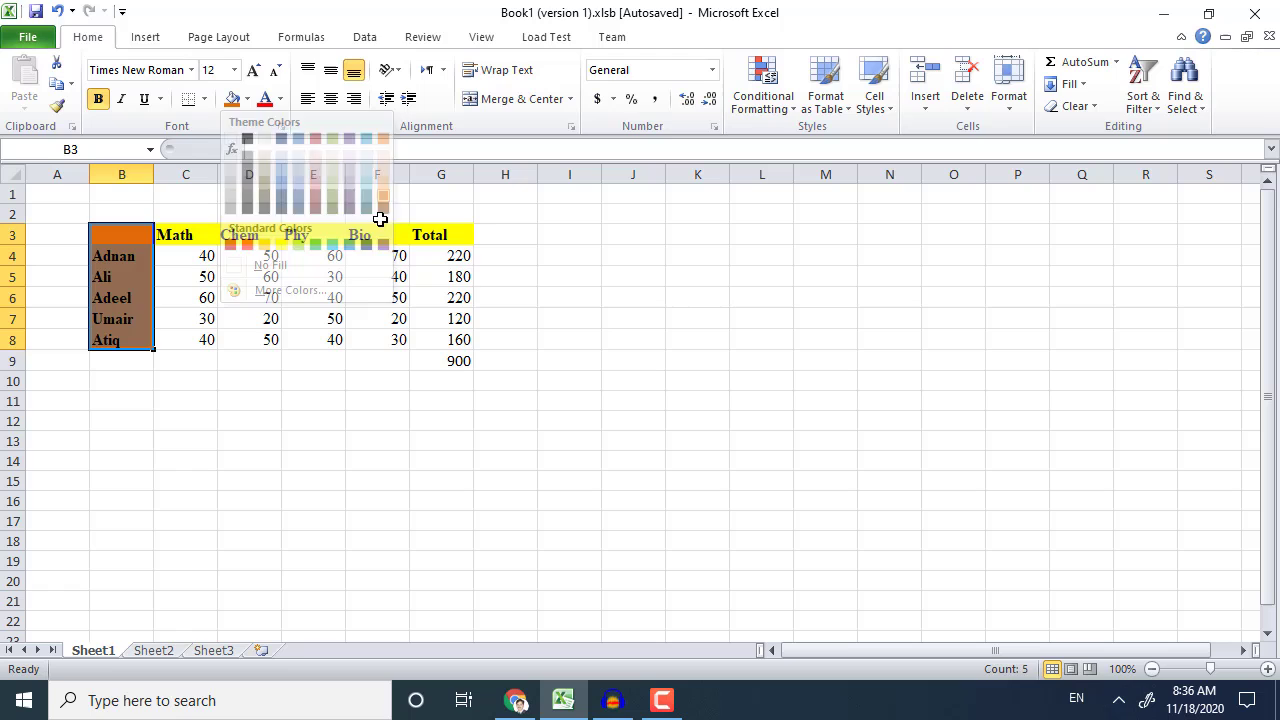
left_click(363, 302)
Step: Apply All Borders to the complete table B3:G9
left_click_drag(114, 244, 434, 353)
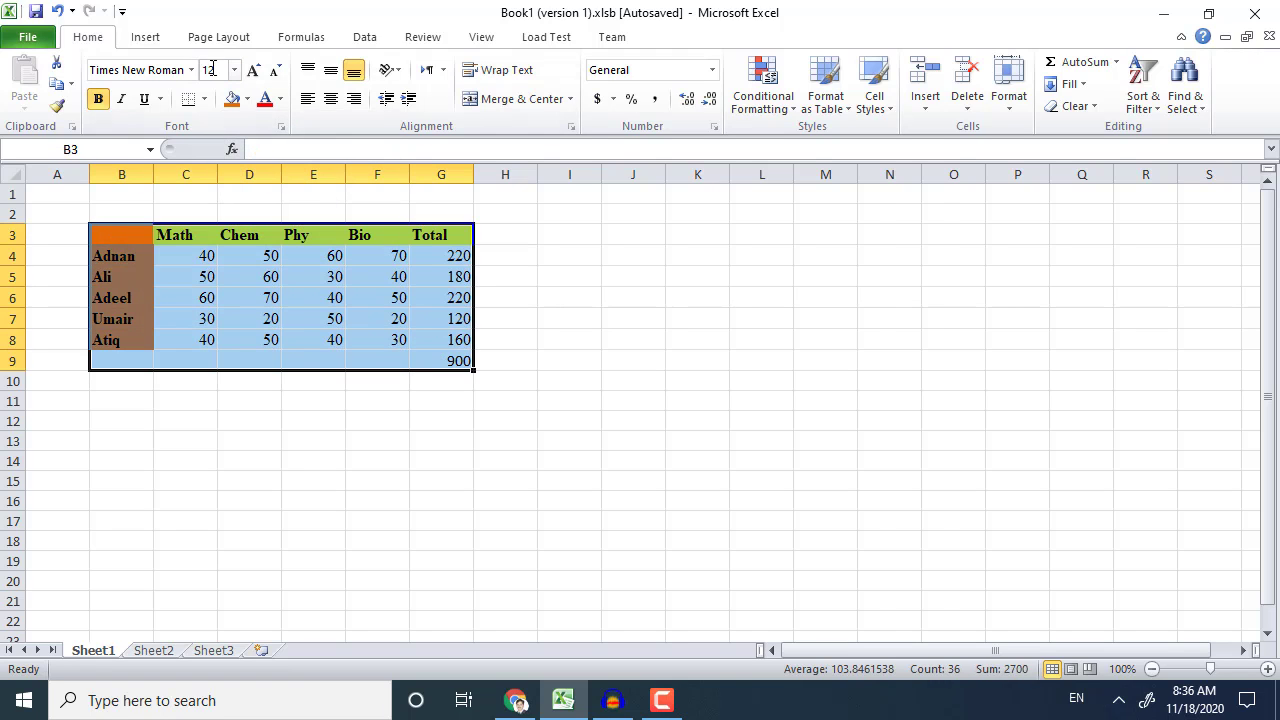
left_click(204, 99)
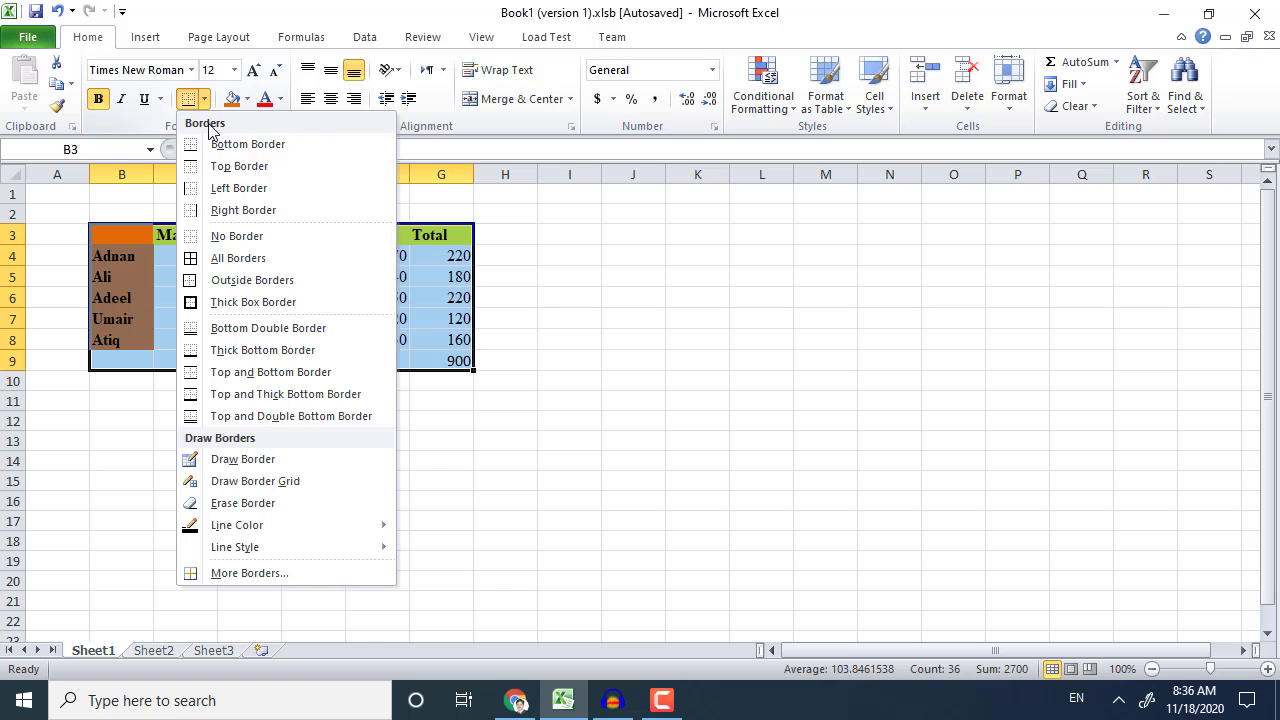
left_click(238, 258)
left_click(258, 297)
left_click(433, 366)
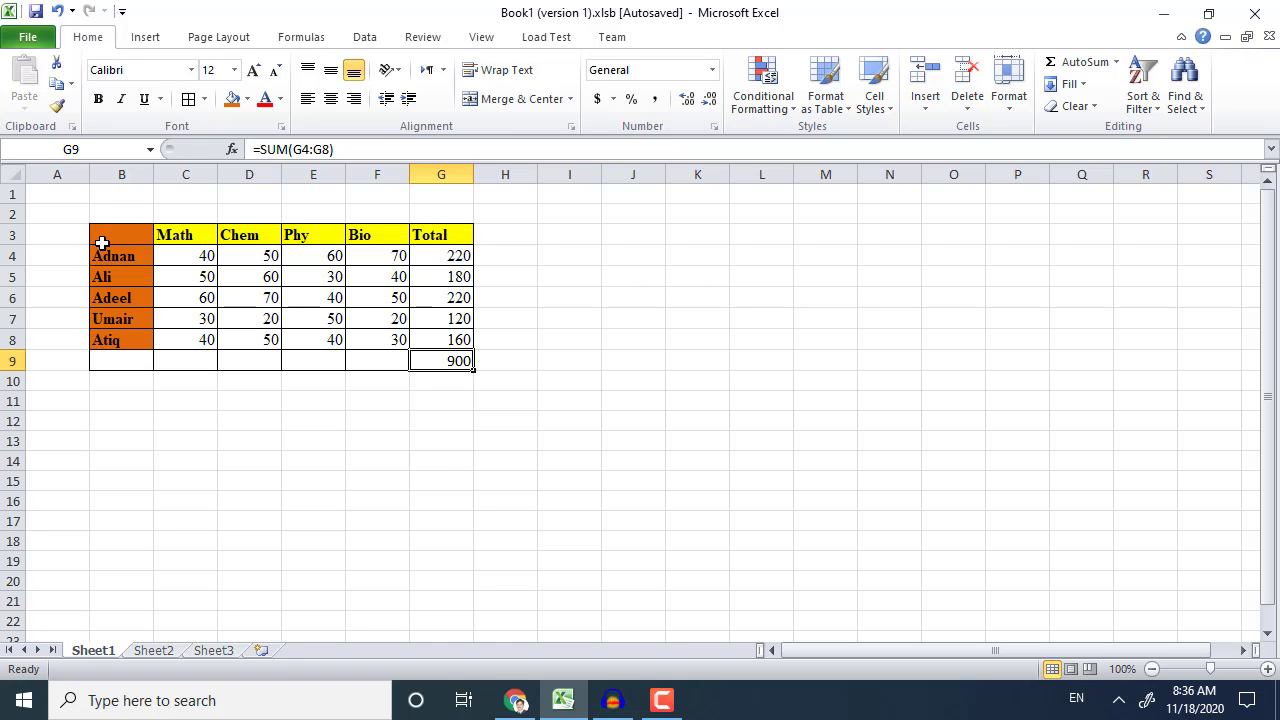
Step: Copy the formatted table B3:G9 and paste the duplicate below it, starting at B12
left_click_drag(106, 236, 445, 357)
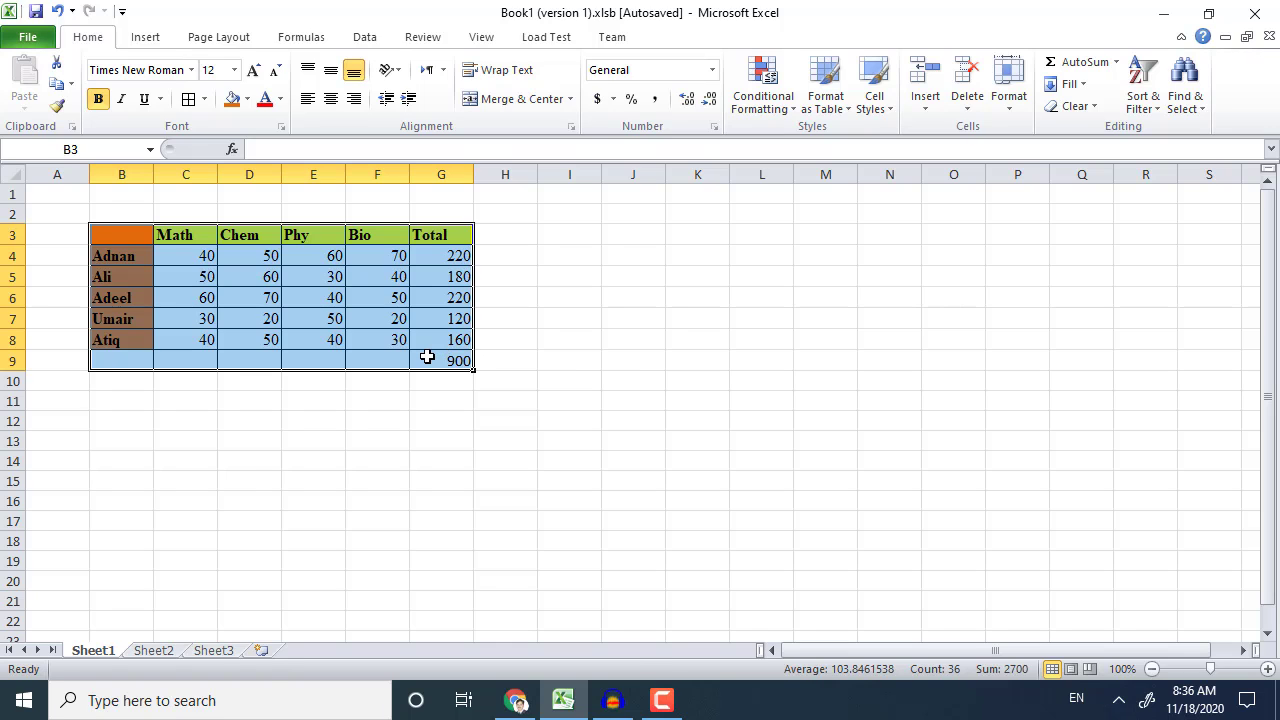
key("ctrl+c")
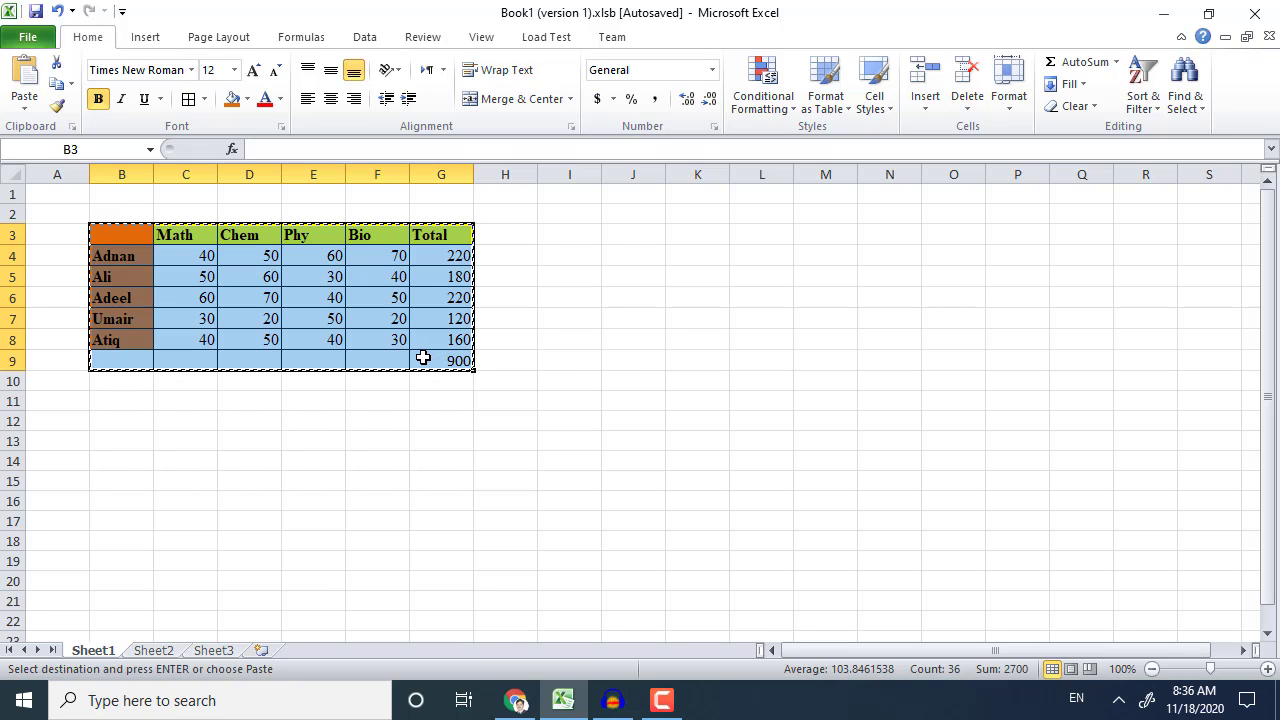
left_click(140, 421)
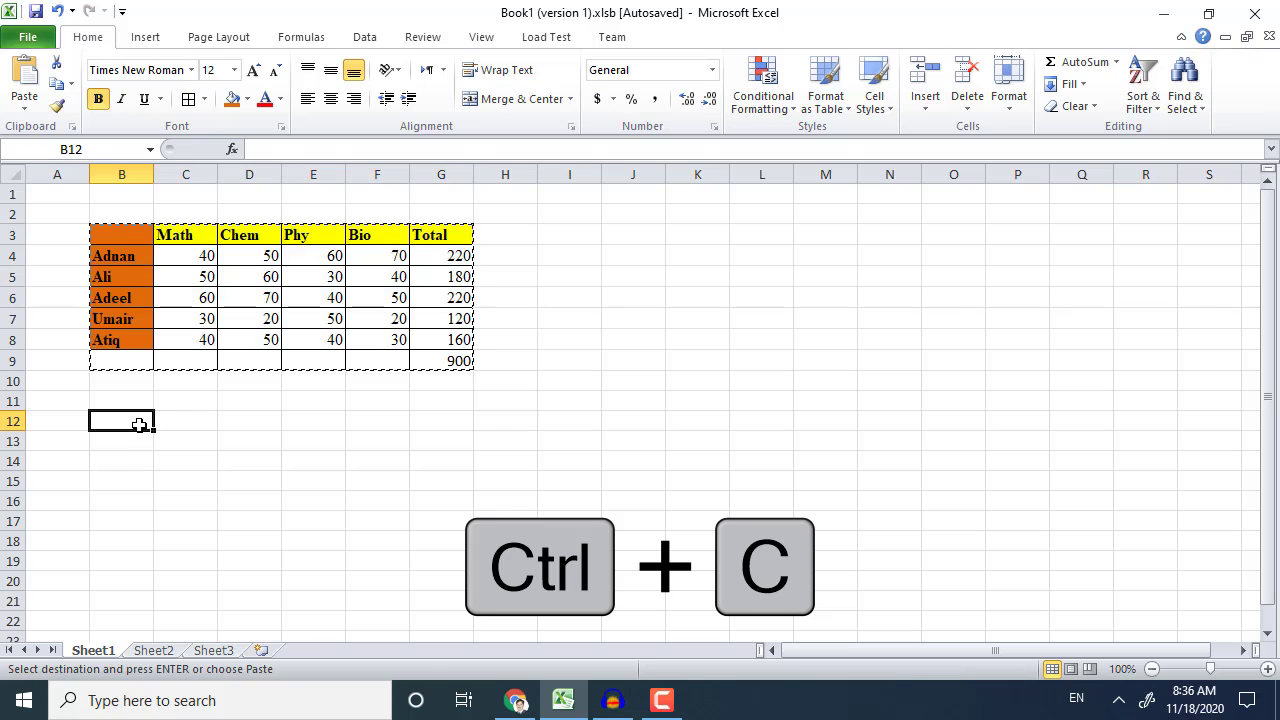
key("ctrl+v")
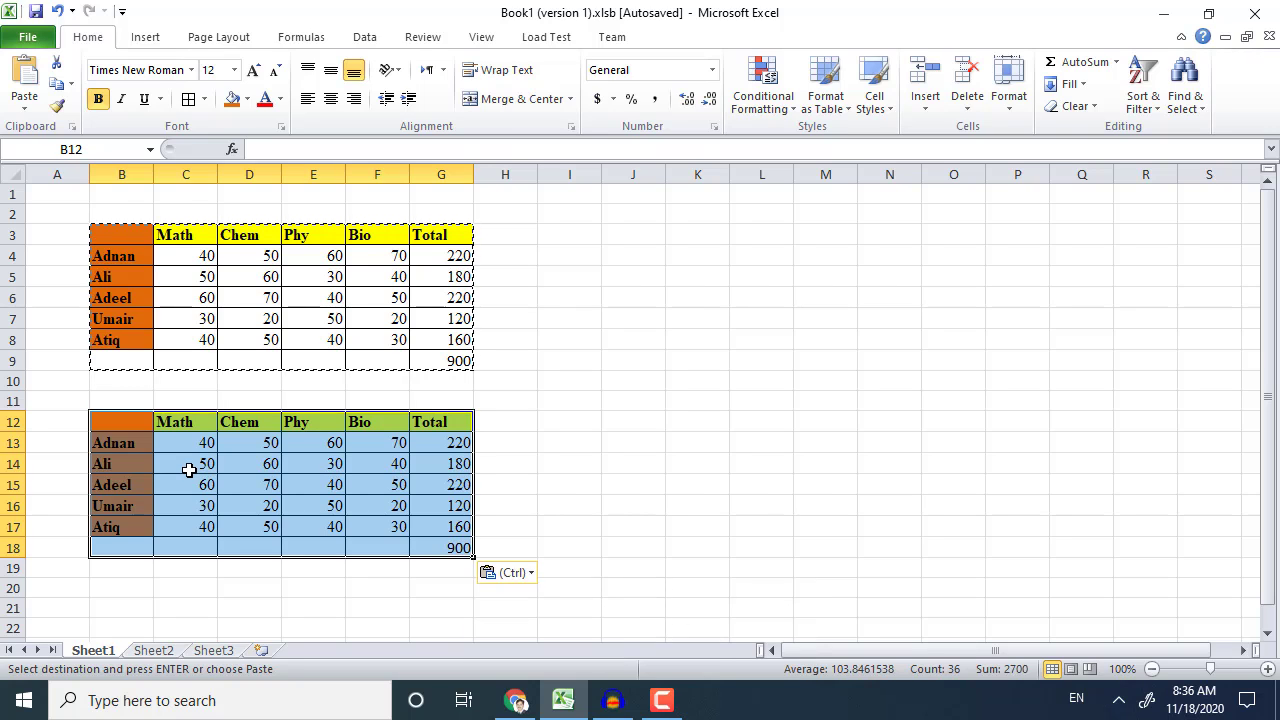
left_click(586, 383)
right_click(585, 383)
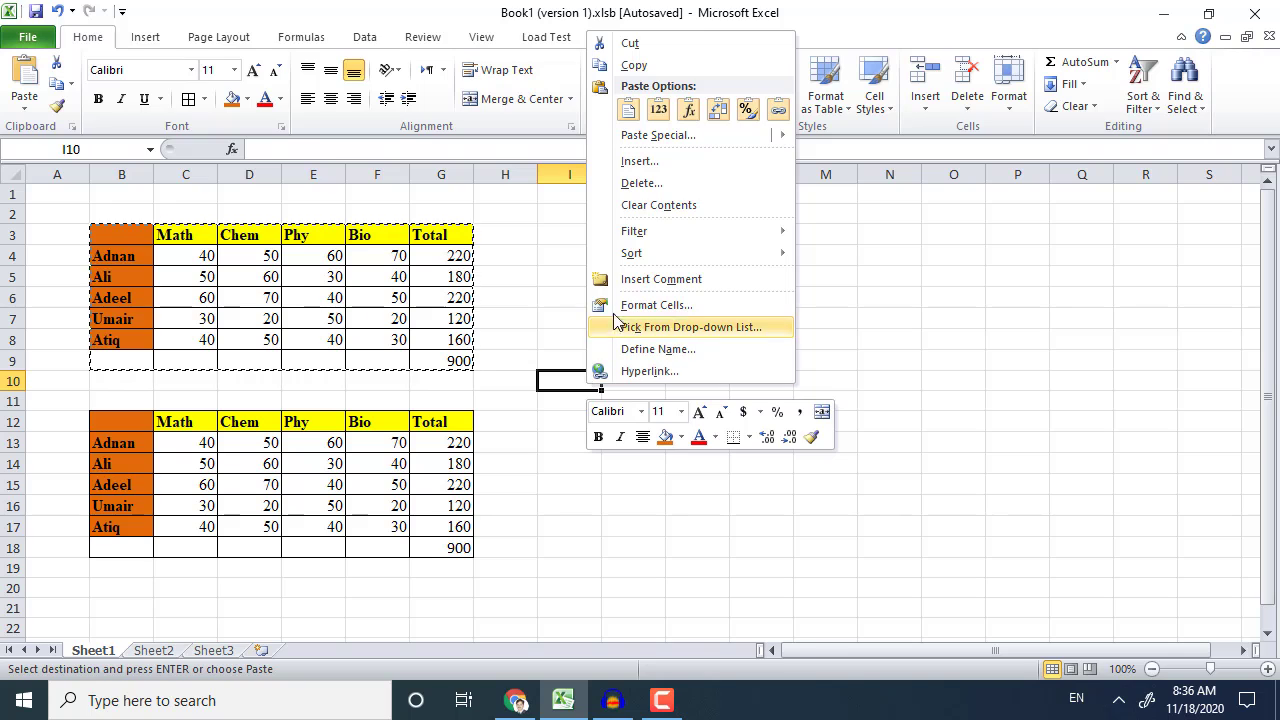
mouse_move(687, 146)
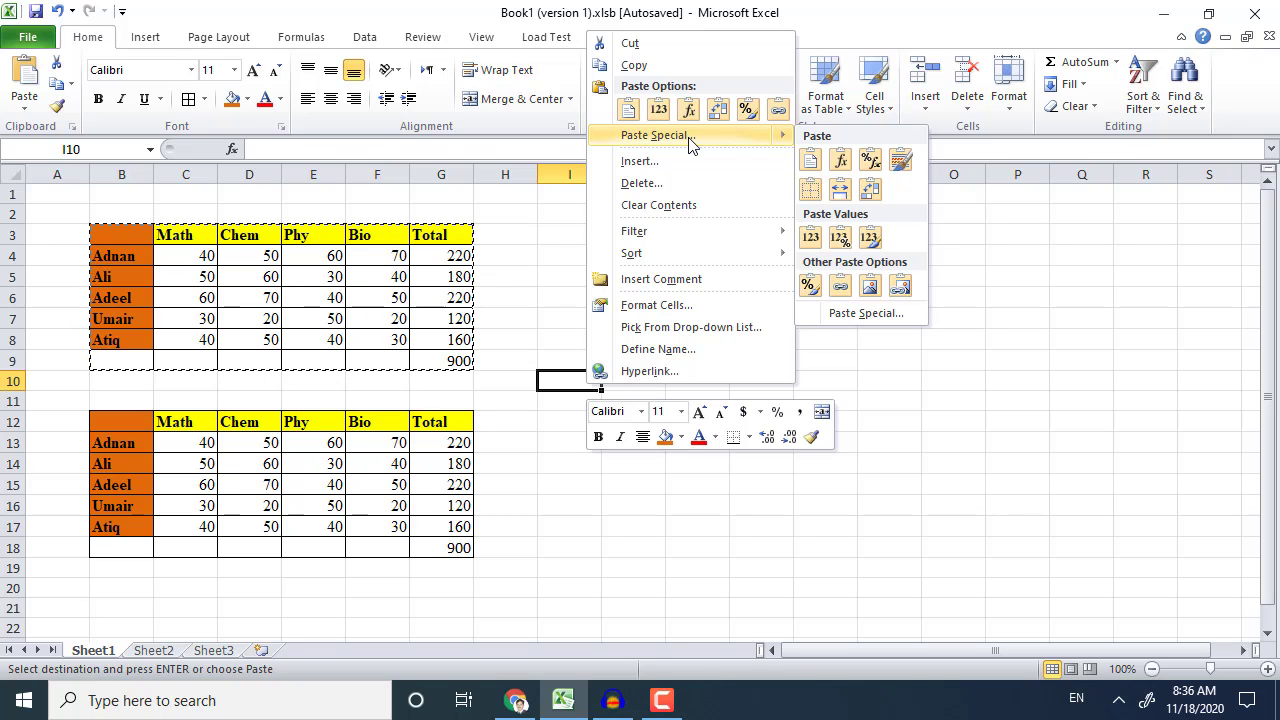
left_click(688, 140)
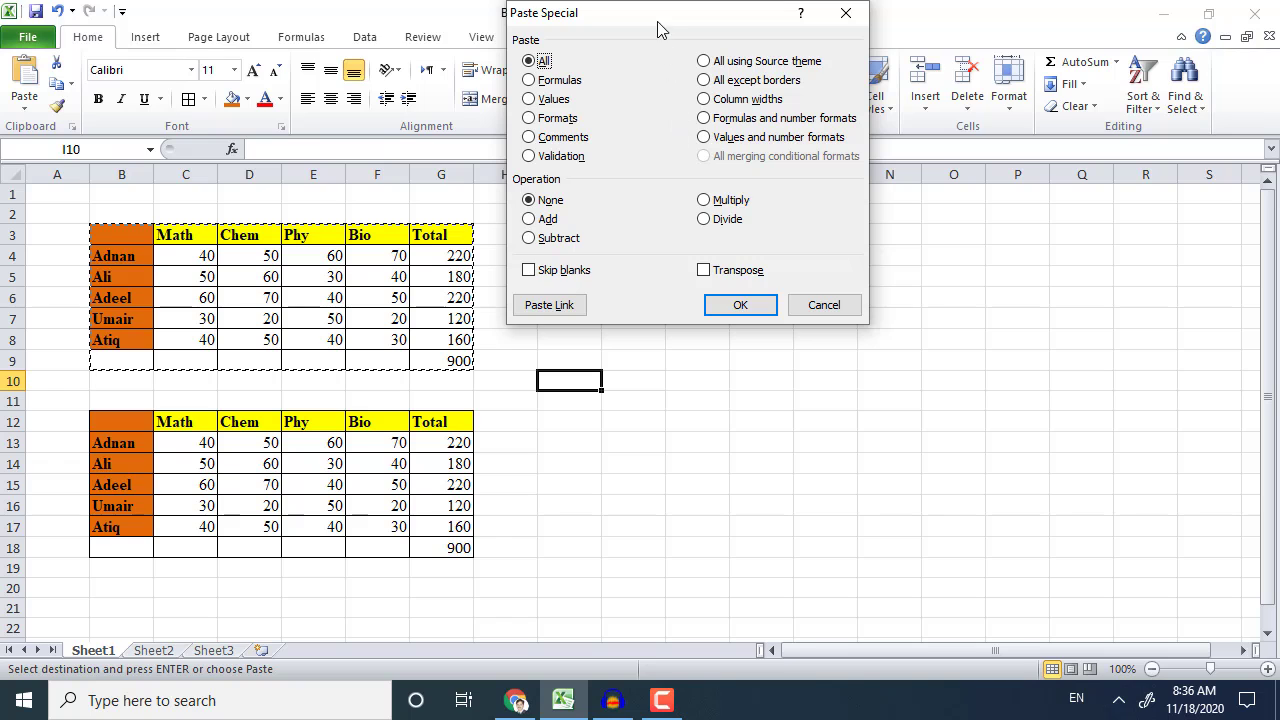
left_click_drag(663, 14, 691, 196)
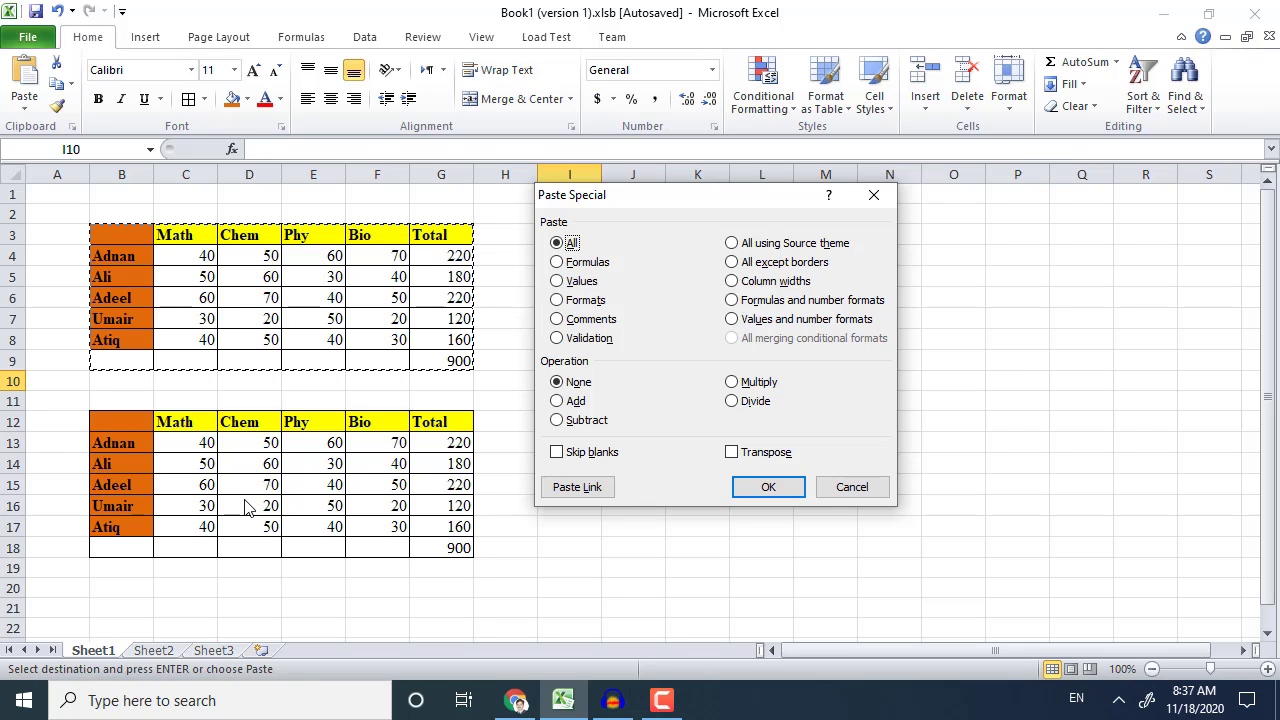
key("Escape")
Step: Use Paste Special with the Formulas option to paste the copied table B3:G9 at cell I3
right_click(551, 236)
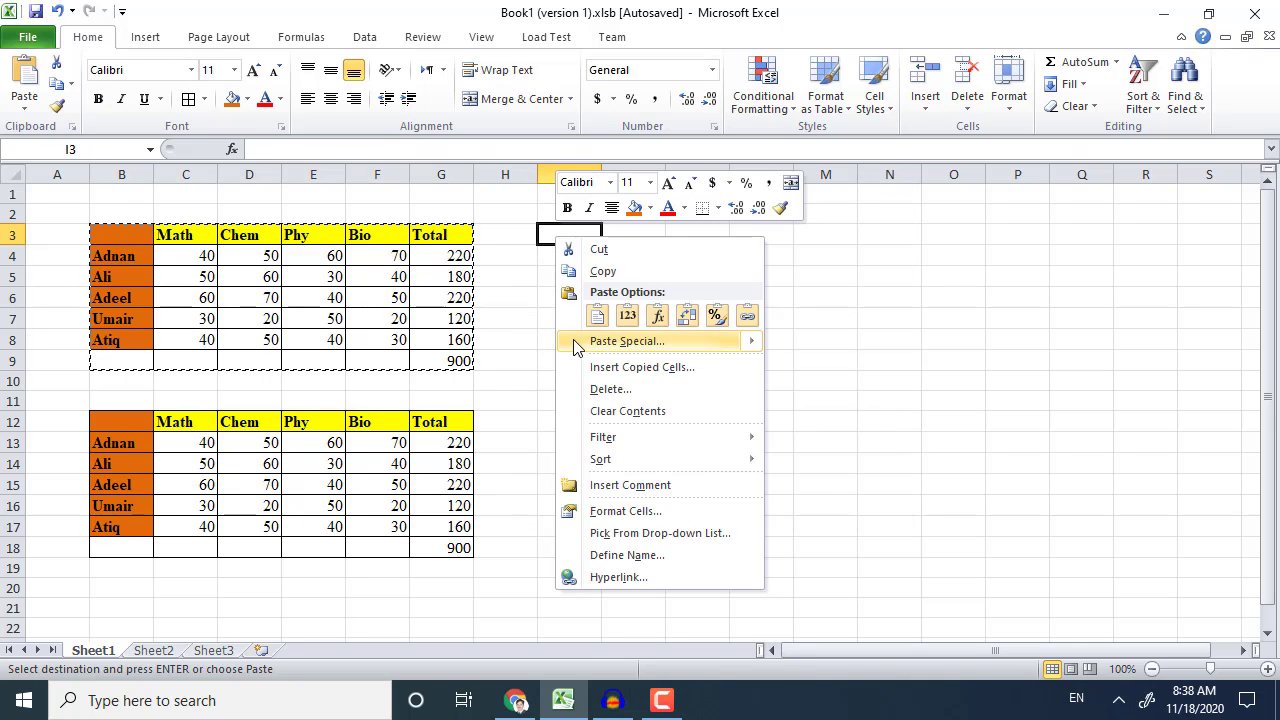
mouse_move(612, 352)
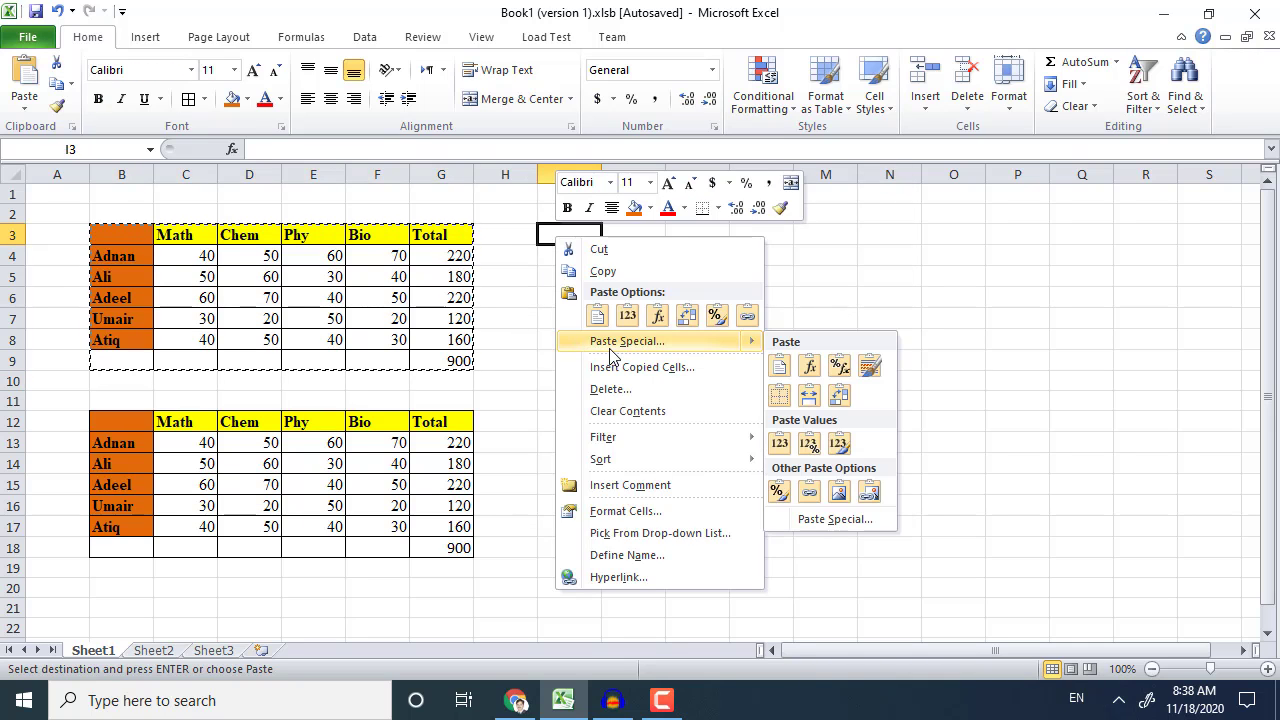
left_click(610, 350)
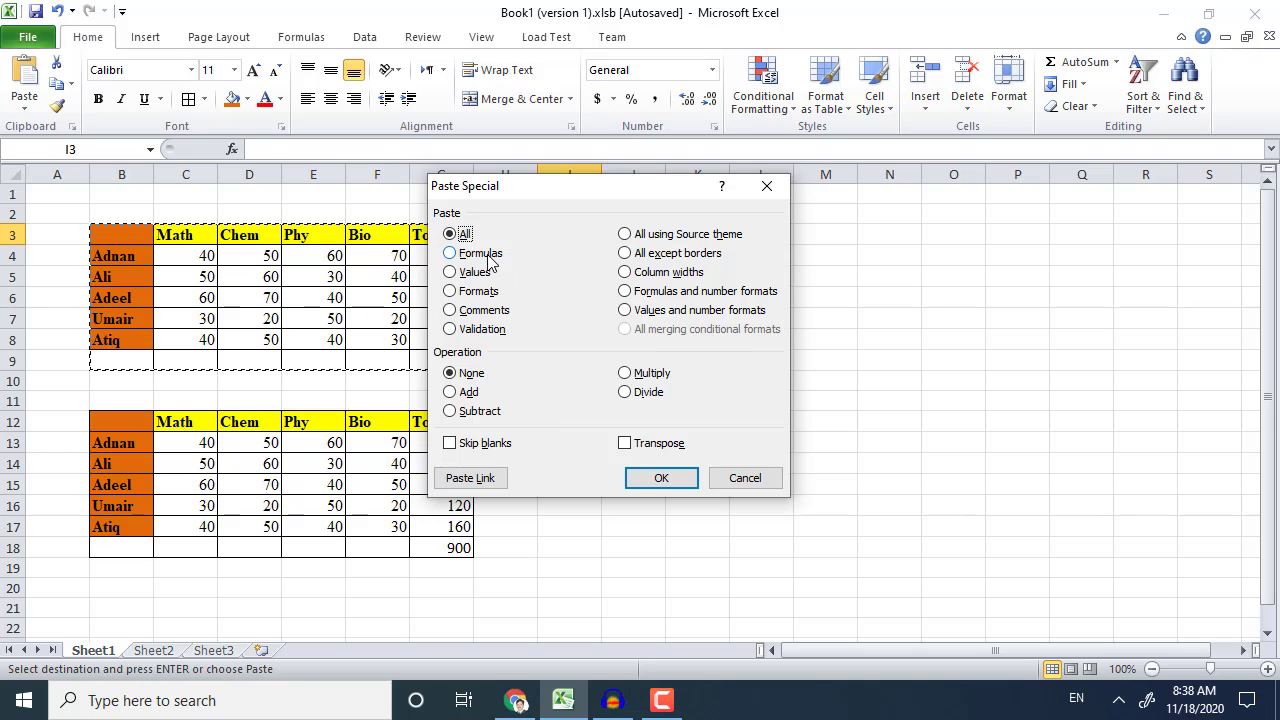
left_click(489, 254)
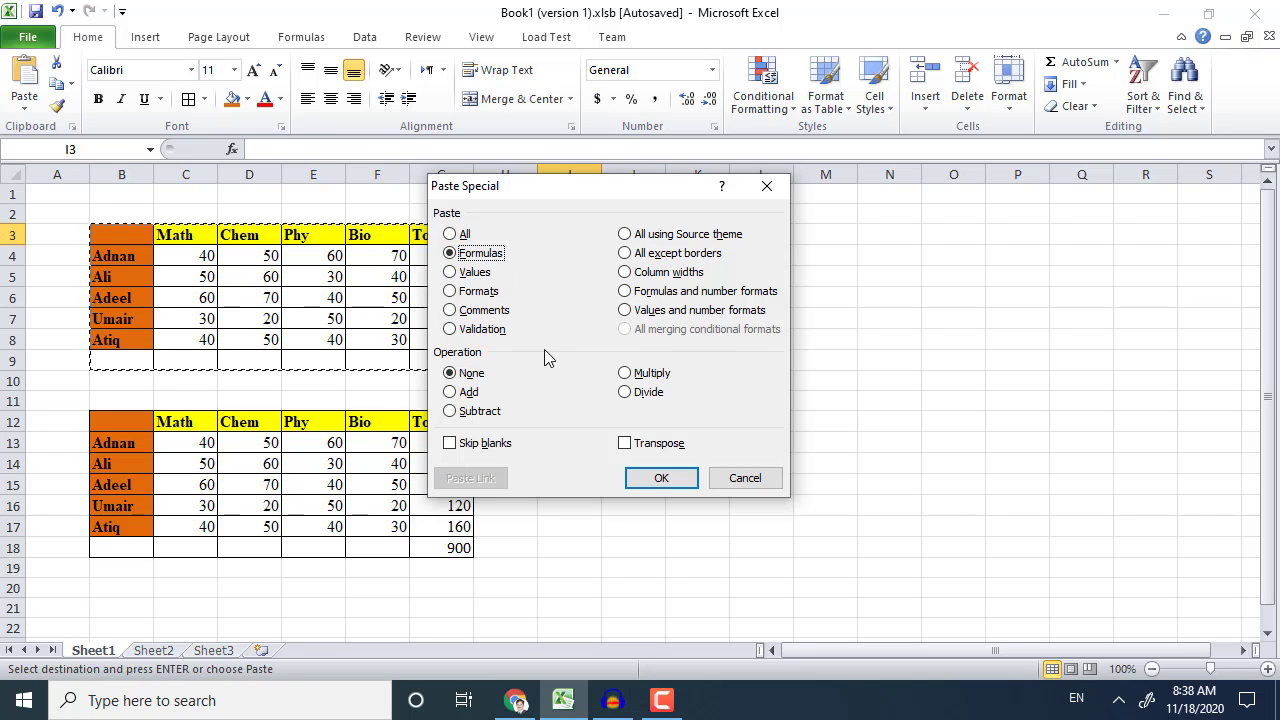
left_click(678, 485)
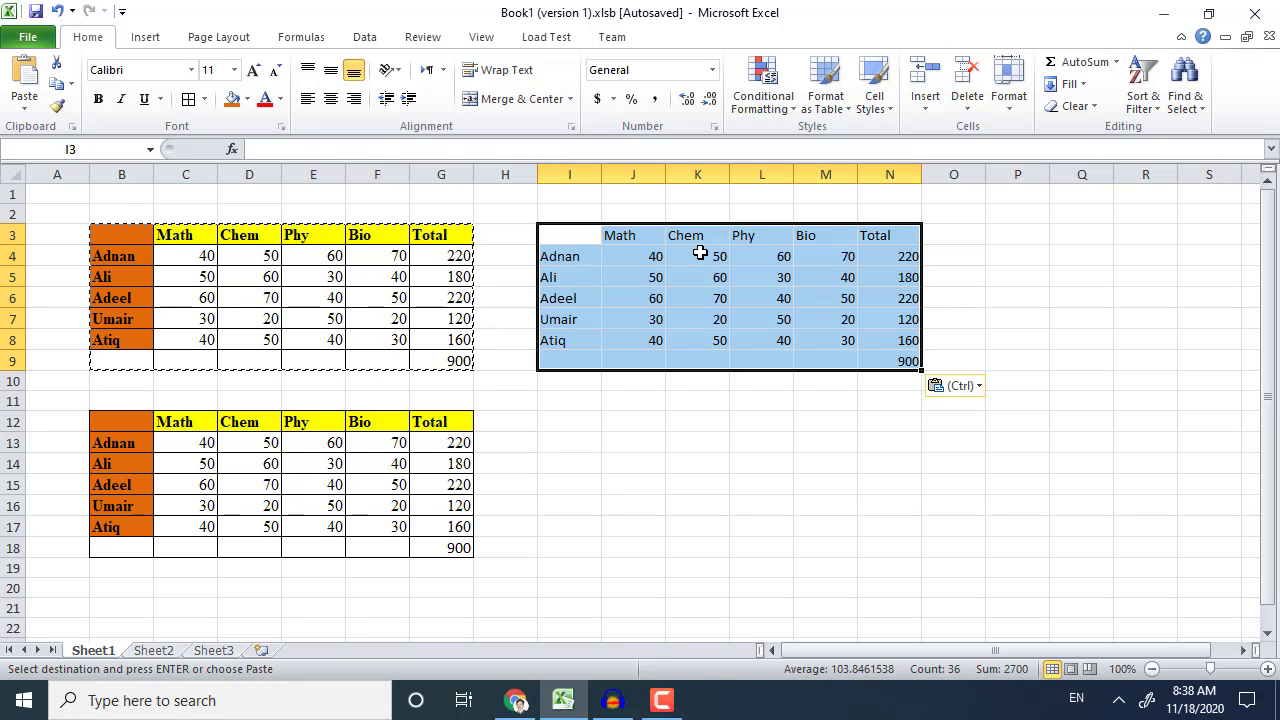
Step: Check the formulas behind the Total column of the pasted copy, and clear the whole copy in I3:N9
left_click(903, 258)
left_click(903, 278)
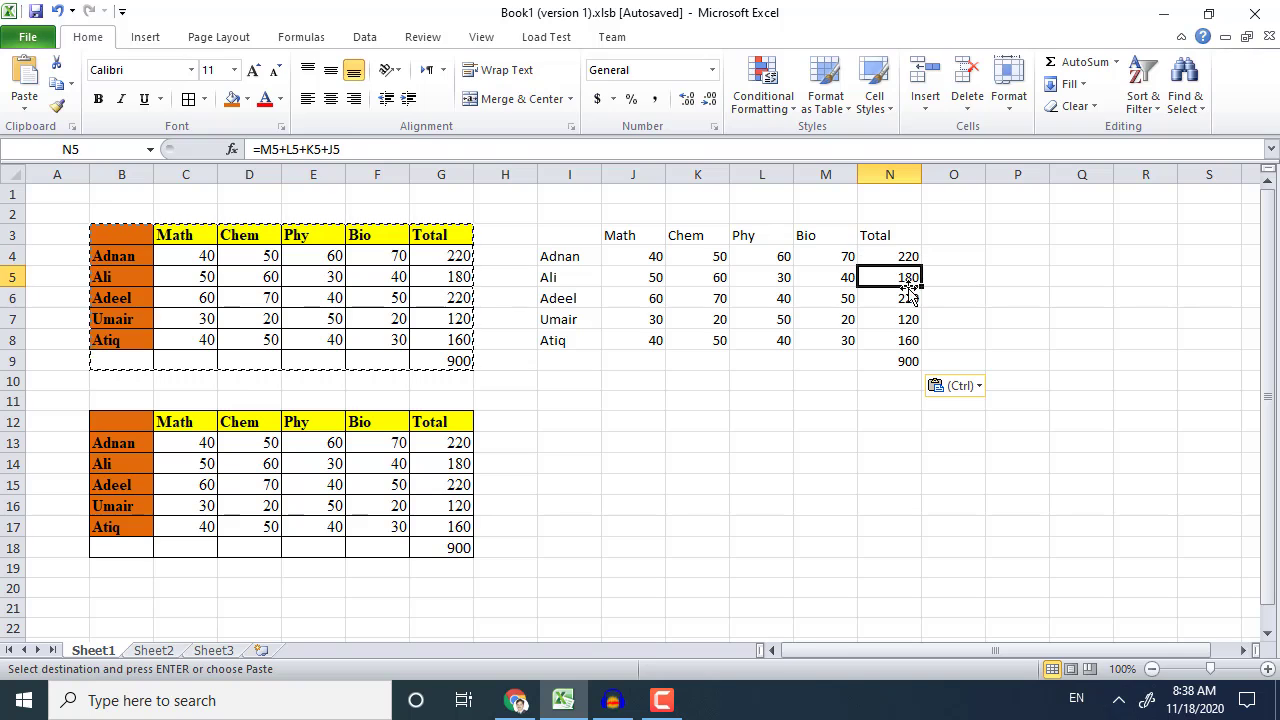
left_click(902, 320)
left_click(899, 341)
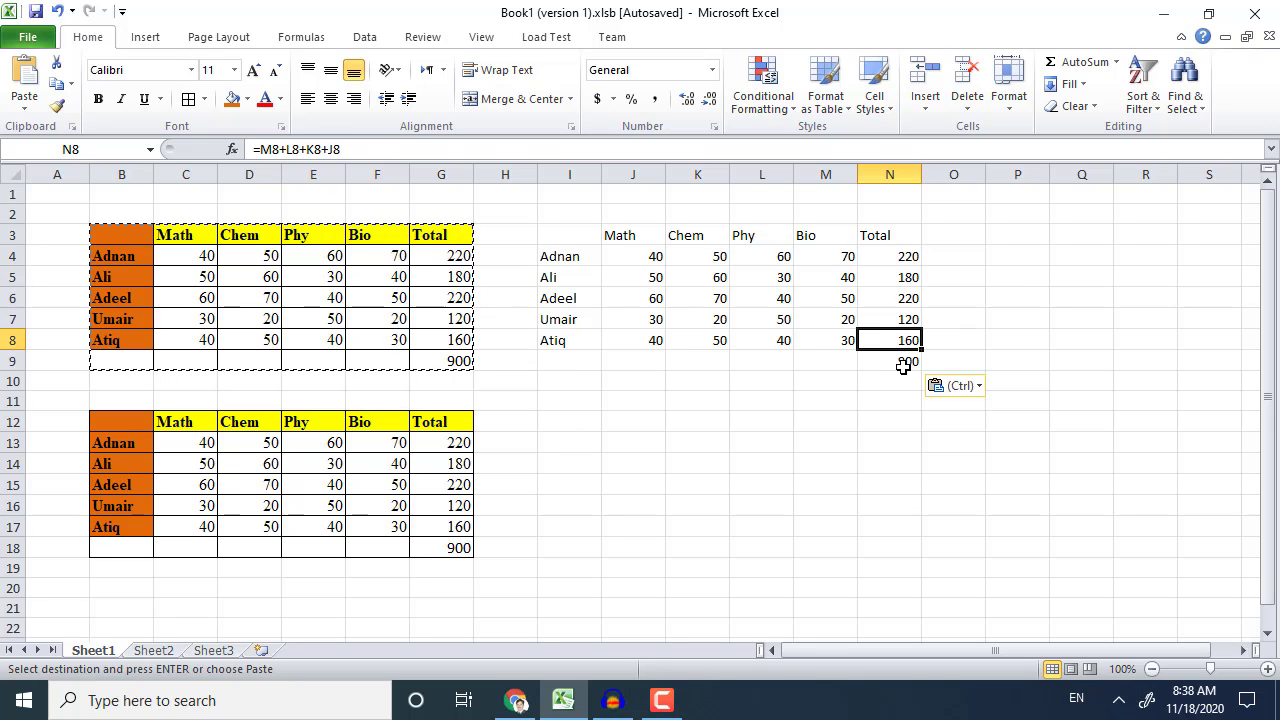
left_click_drag(894, 238, 903, 340)
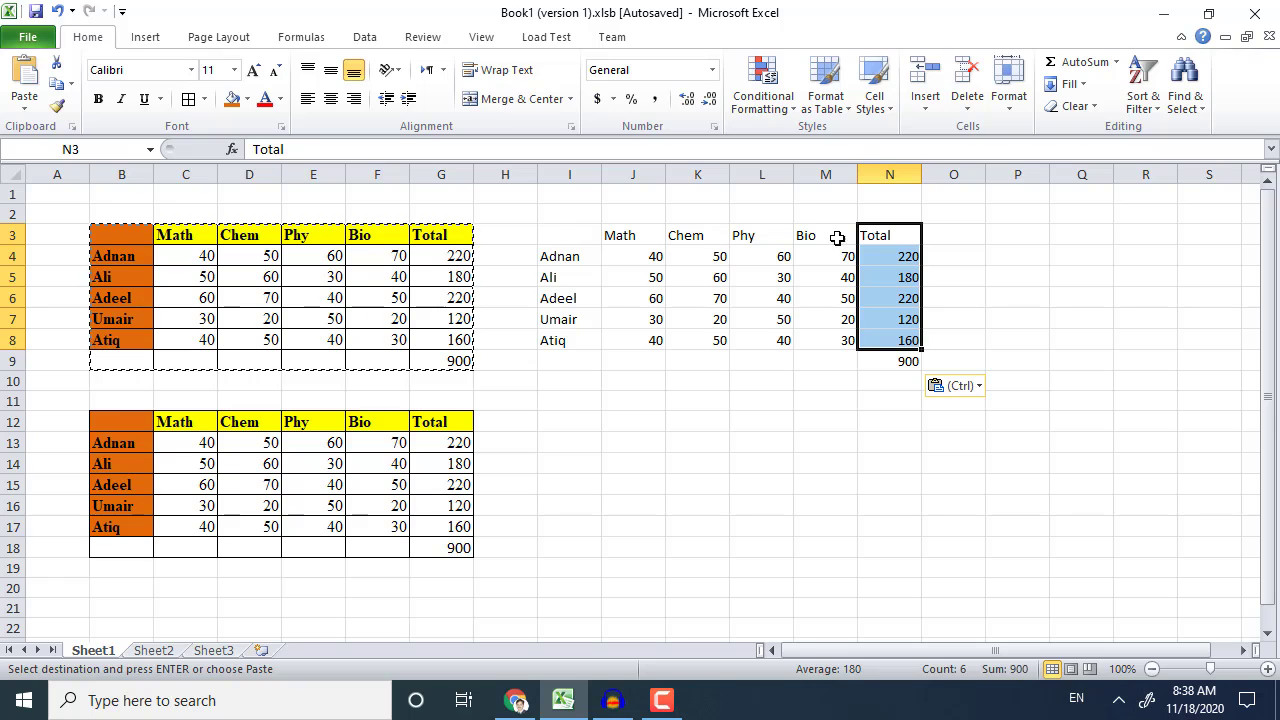
left_click(894, 256)
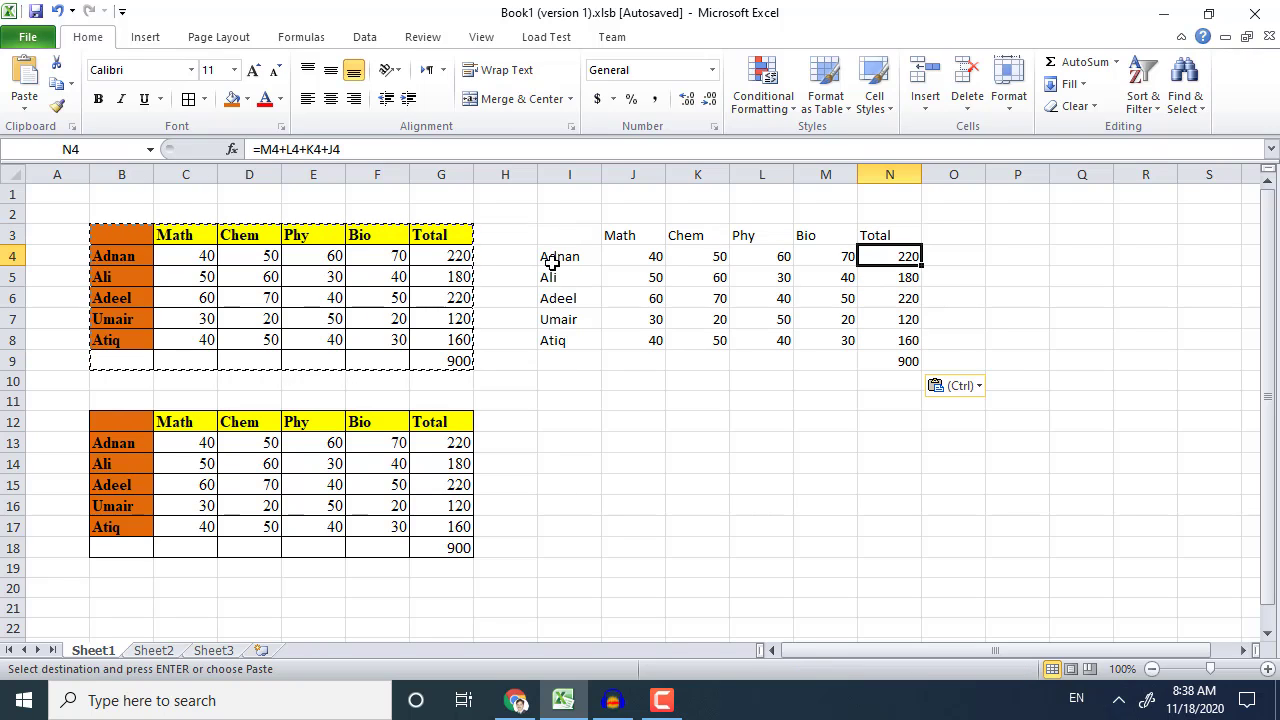
left_click_drag(573, 238, 892, 362)
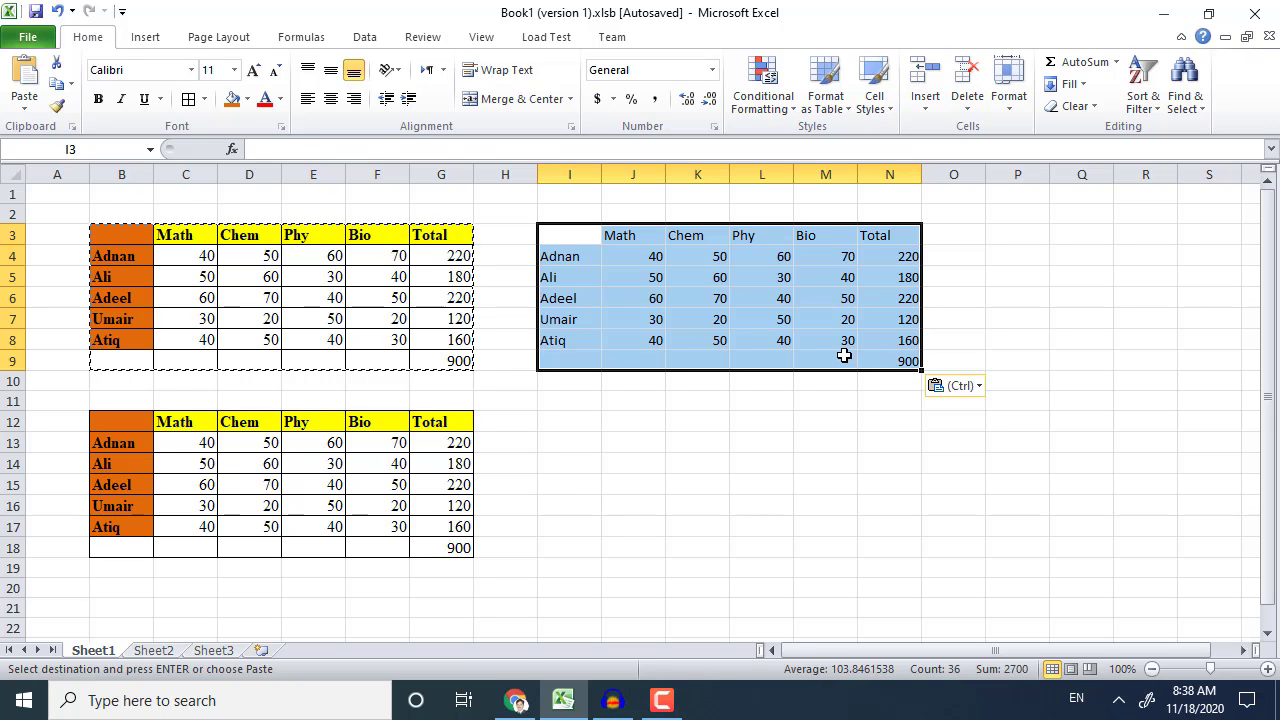
key("Delete")
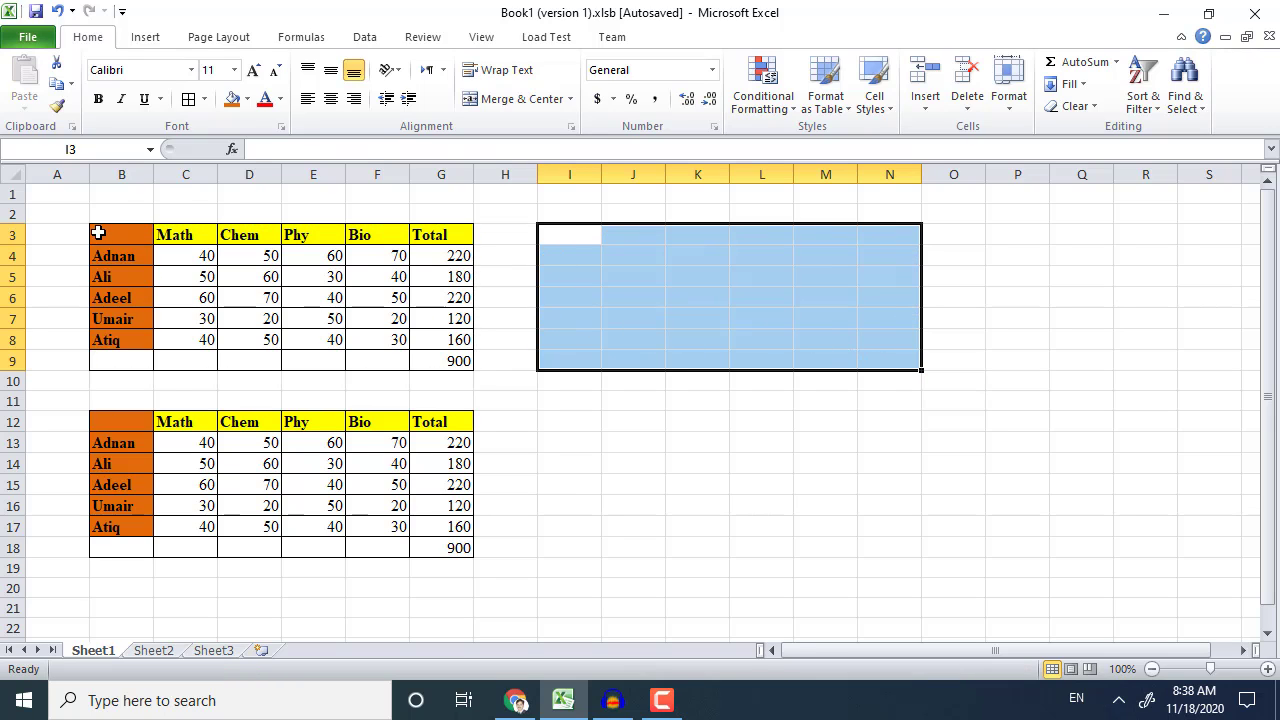
Step: Copy the table B3:G9 and paste it at cell I3 through Paste Special with the Values option
left_click_drag(98, 233, 453, 368)
right_click(445, 361)
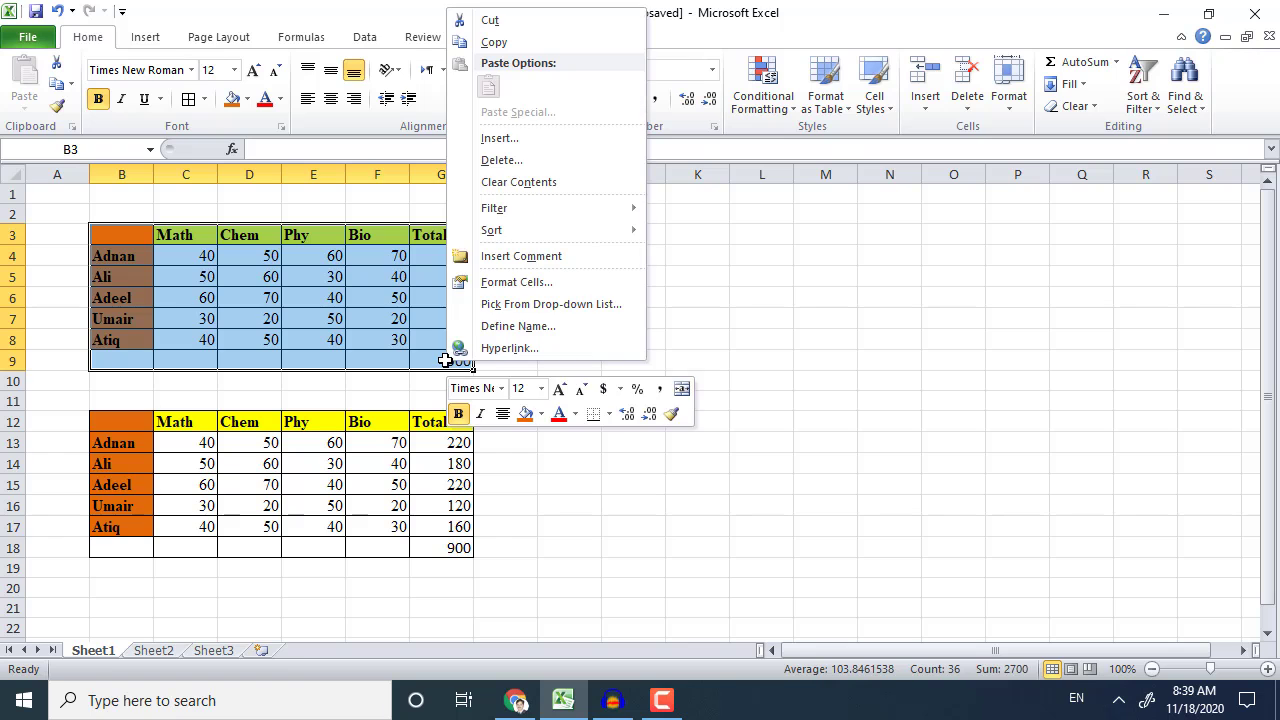
left_click(495, 43)
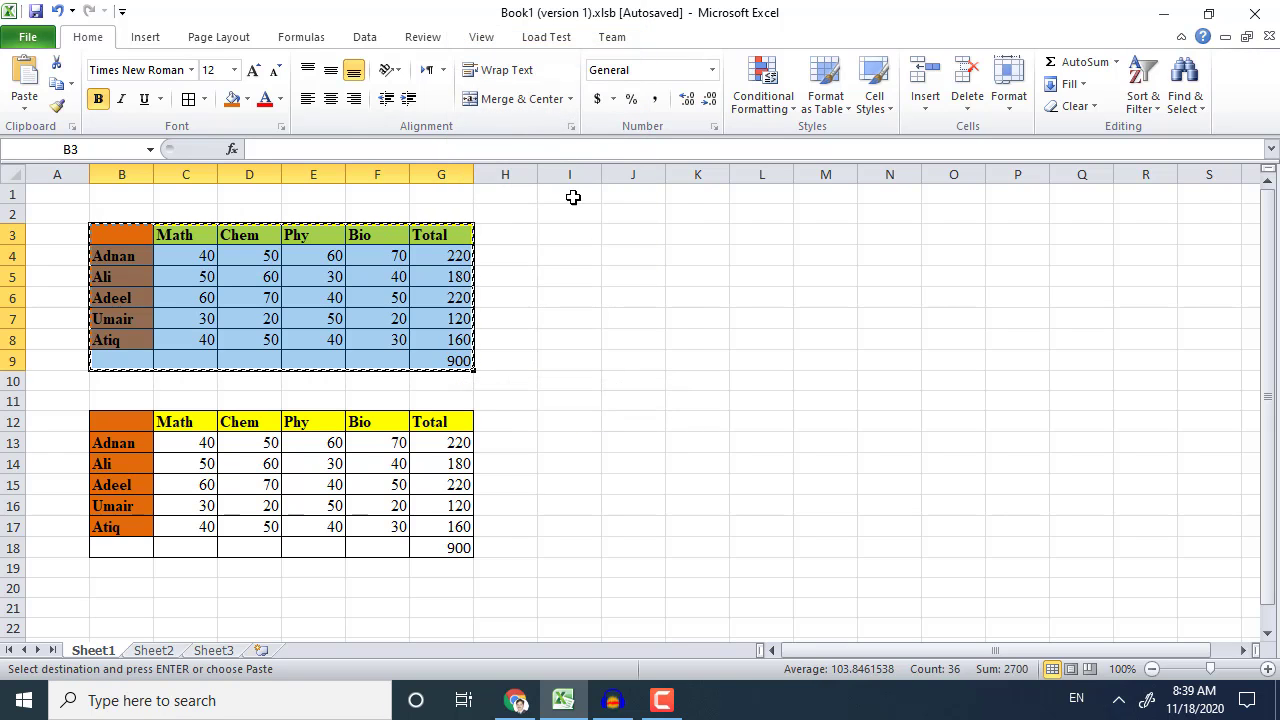
right_click(560, 241)
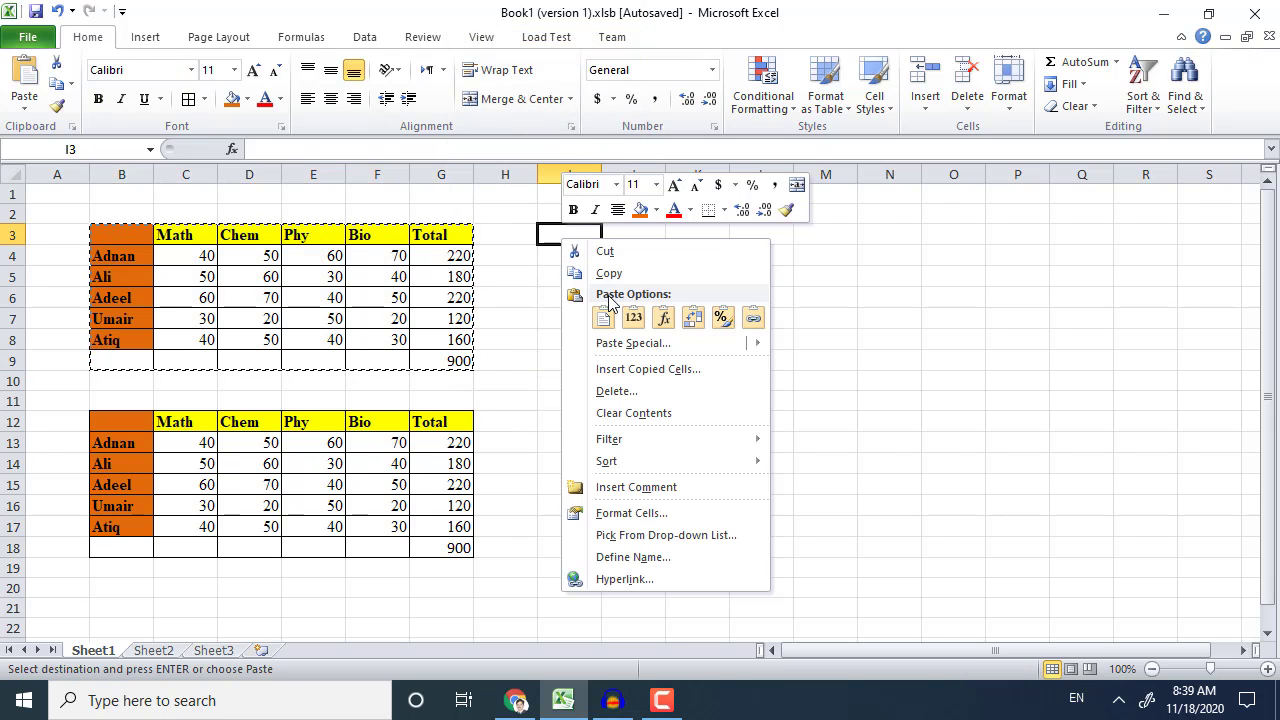
left_click(595, 338)
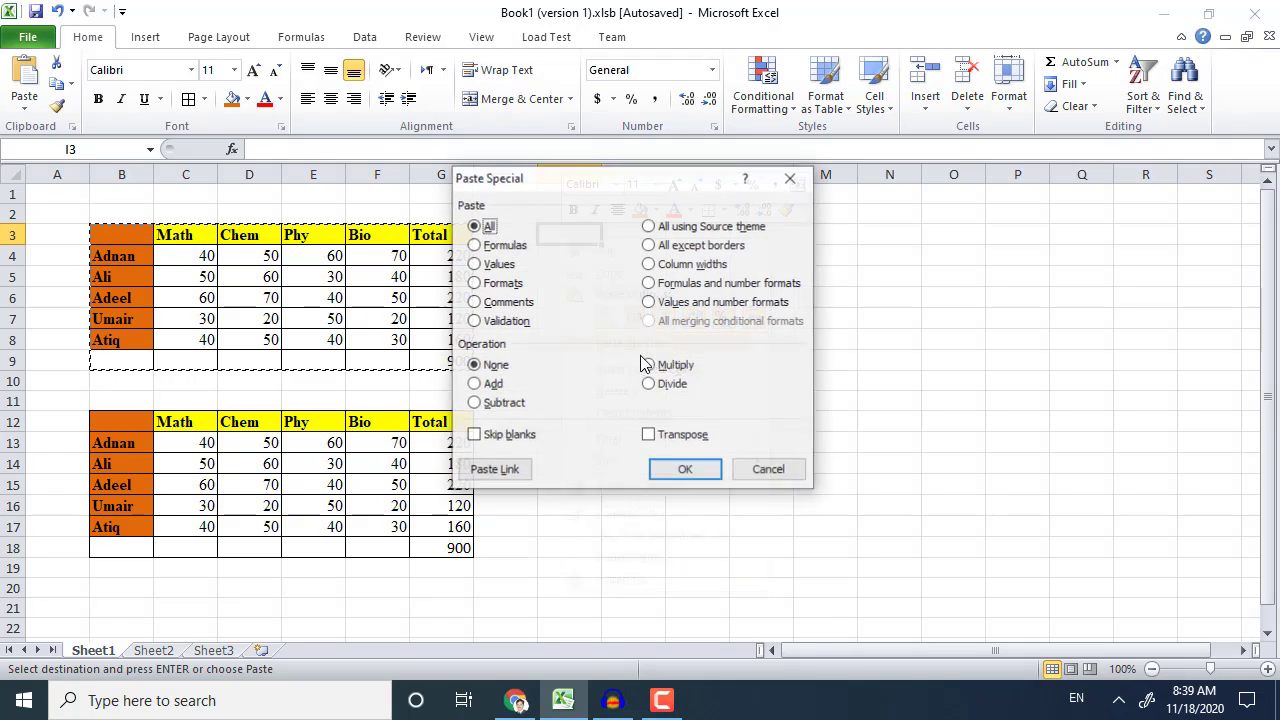
left_click(499, 265)
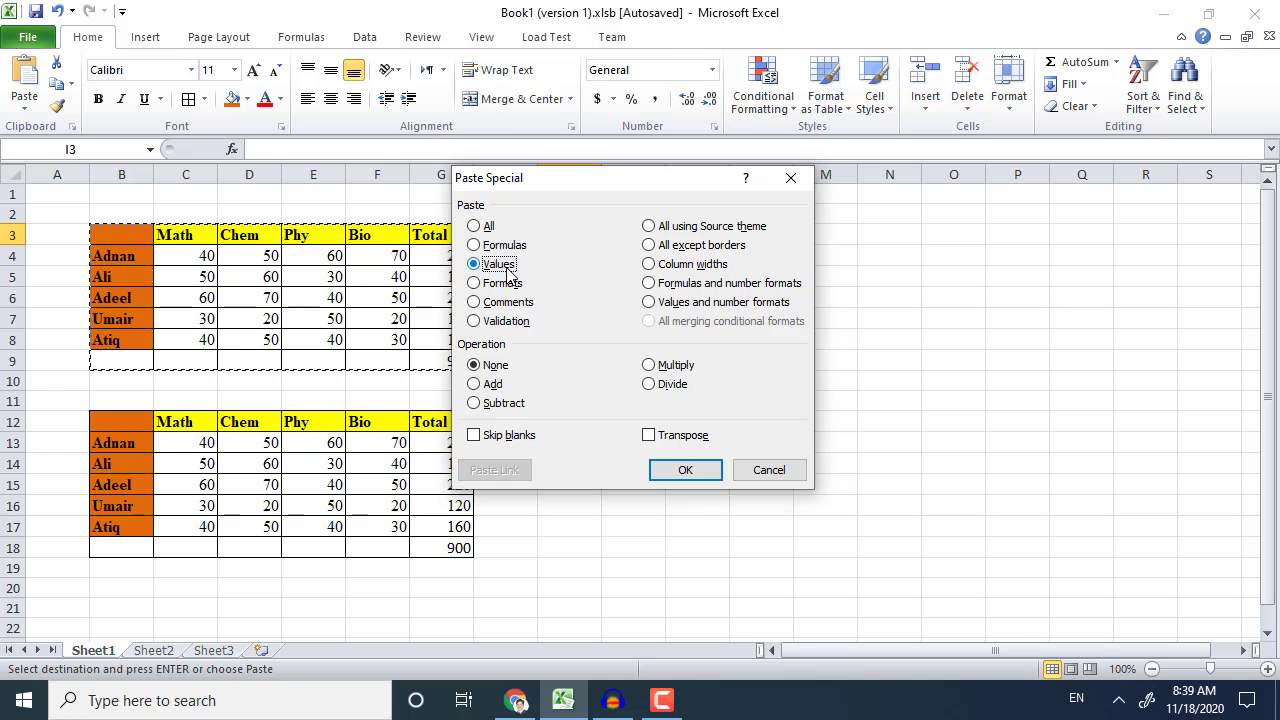
left_click(684, 470)
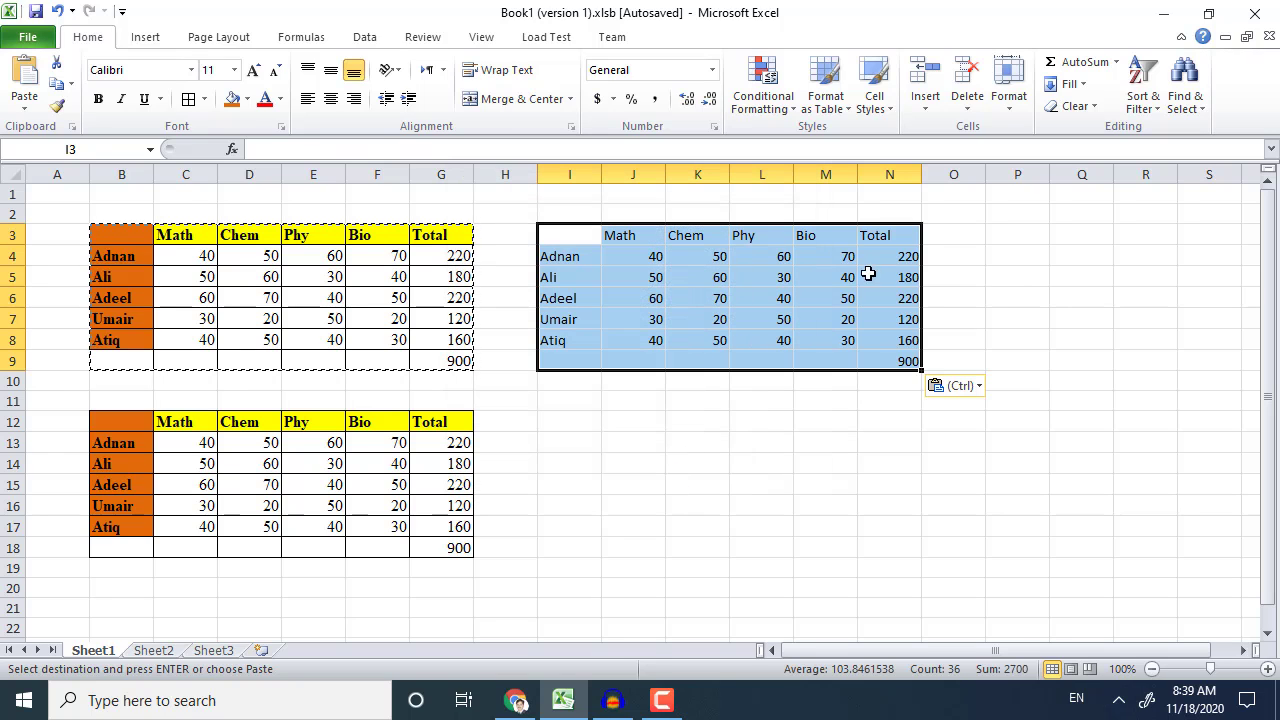
Step: Examine the cell contents of the pasted copy's Total and Math columns and compare them with the totals in G14:G16
left_click(906, 257)
left_click(897, 283)
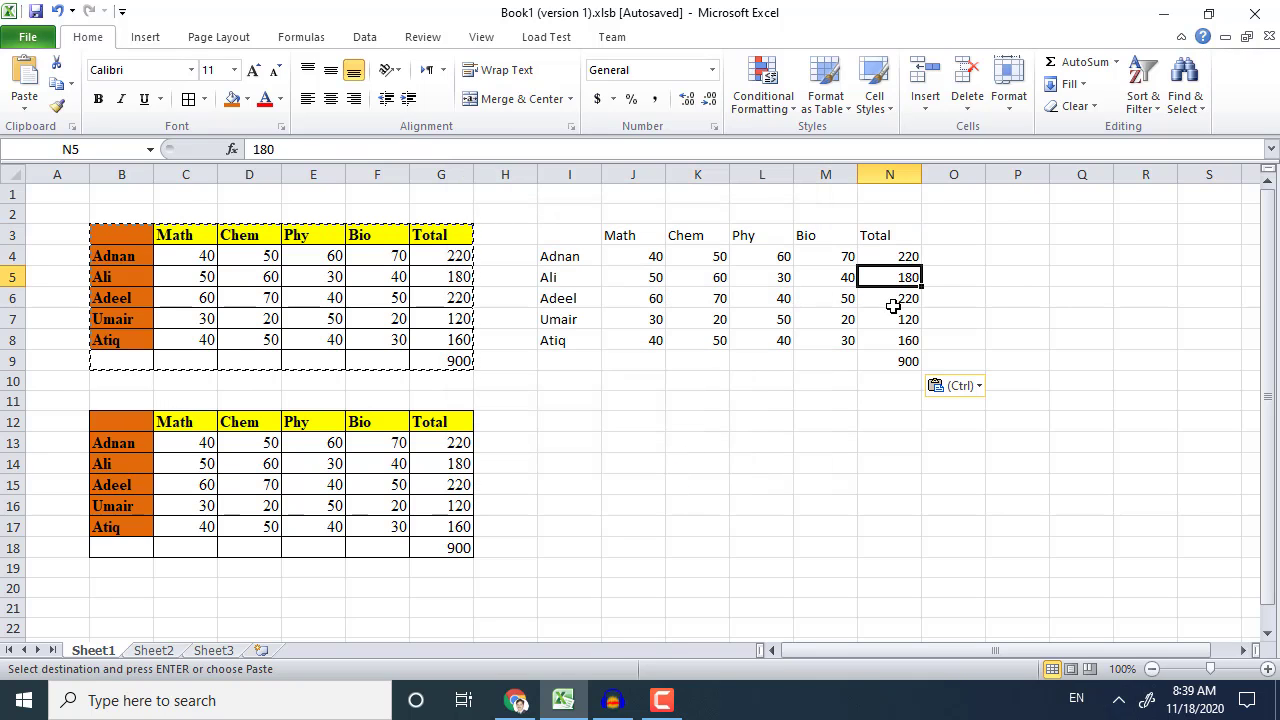
left_click(892, 302)
left_click(892, 320)
left_click(891, 339)
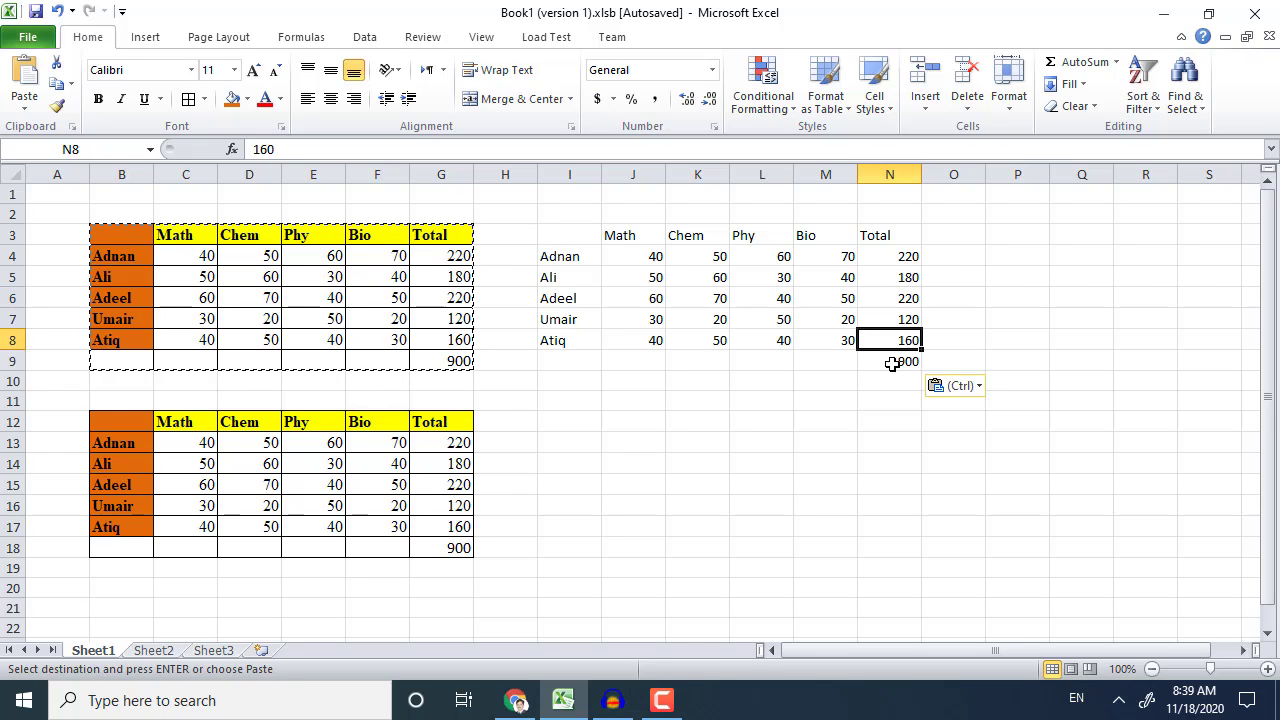
left_click(650, 259)
left_click(620, 298)
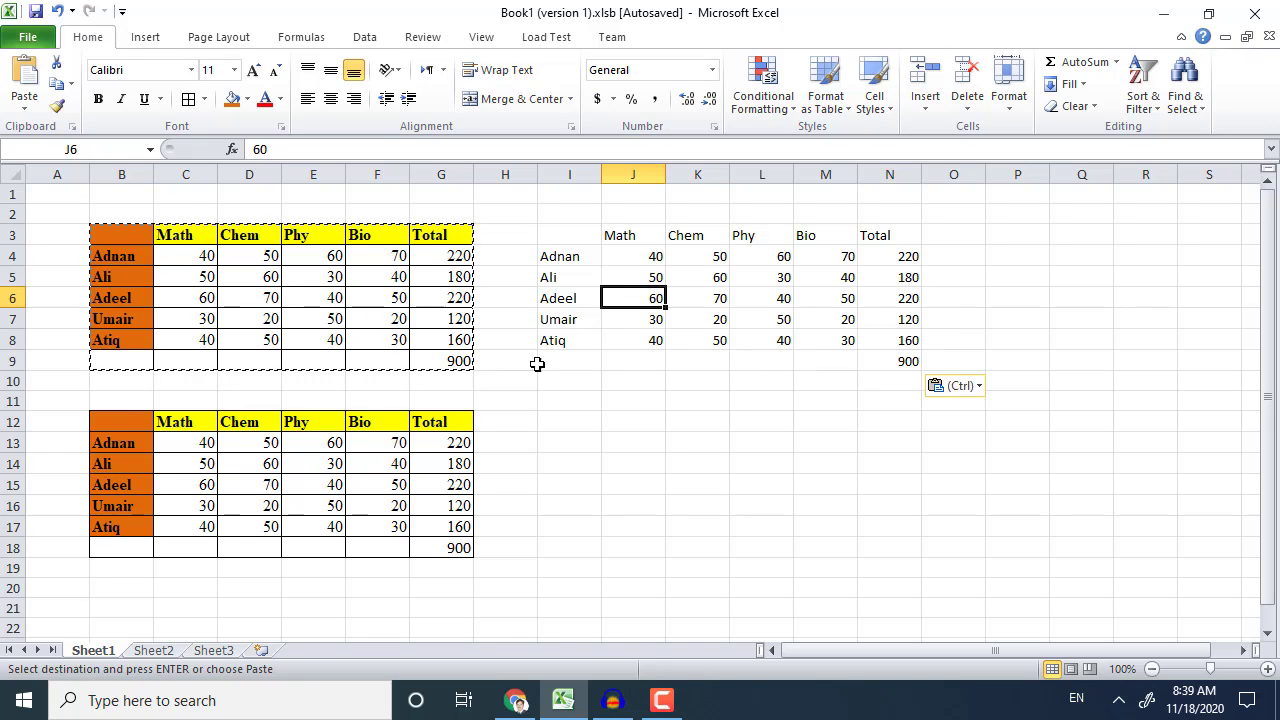
left_click(455, 463)
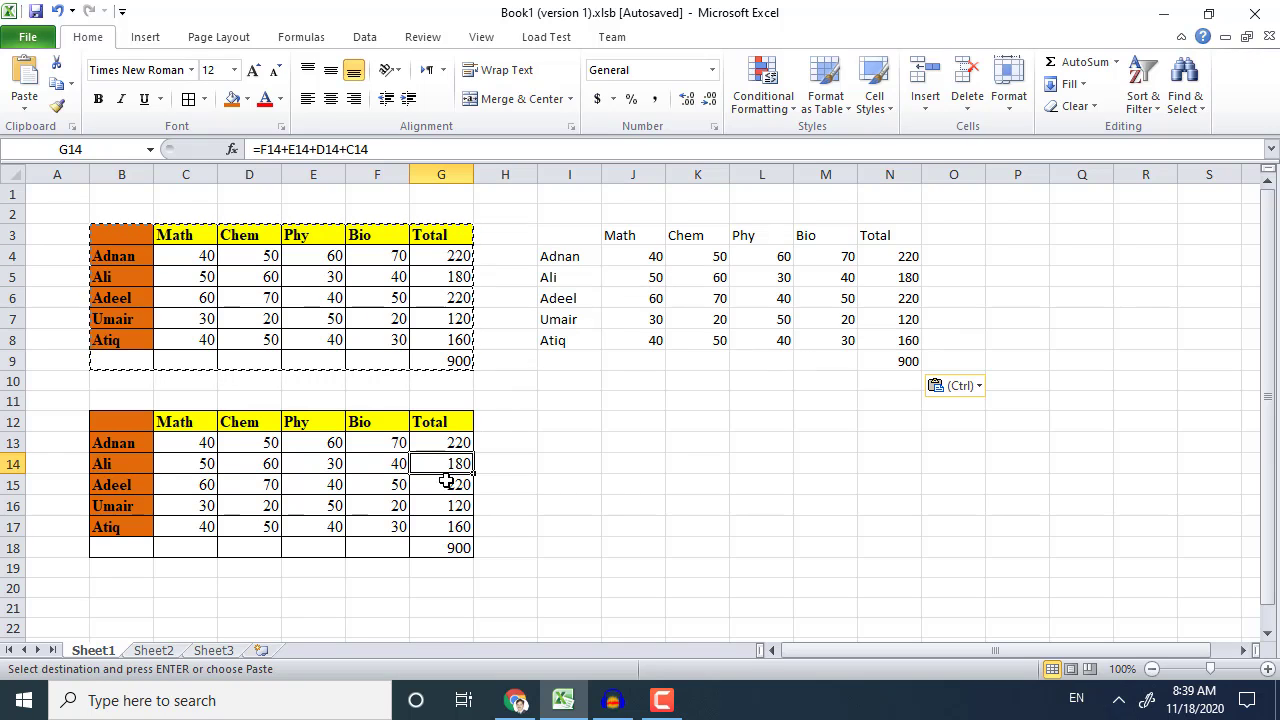
left_click(445, 485)
left_click(457, 505)
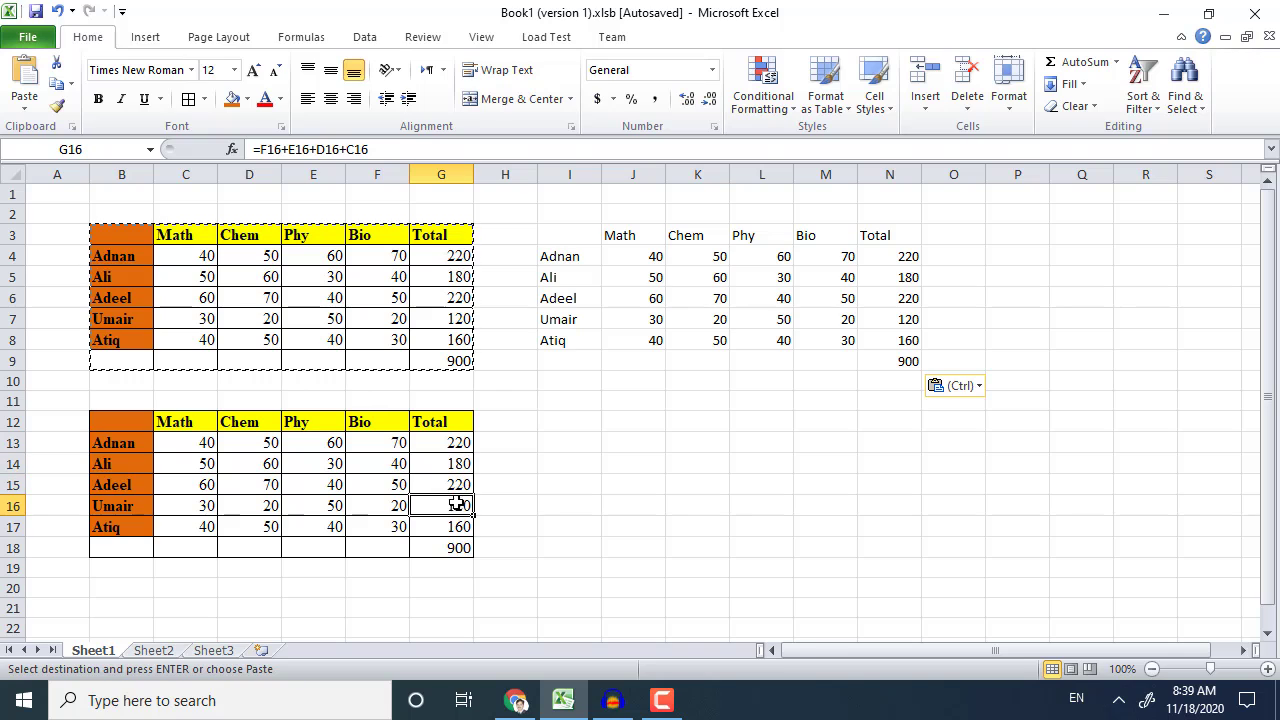
left_click(903, 280)
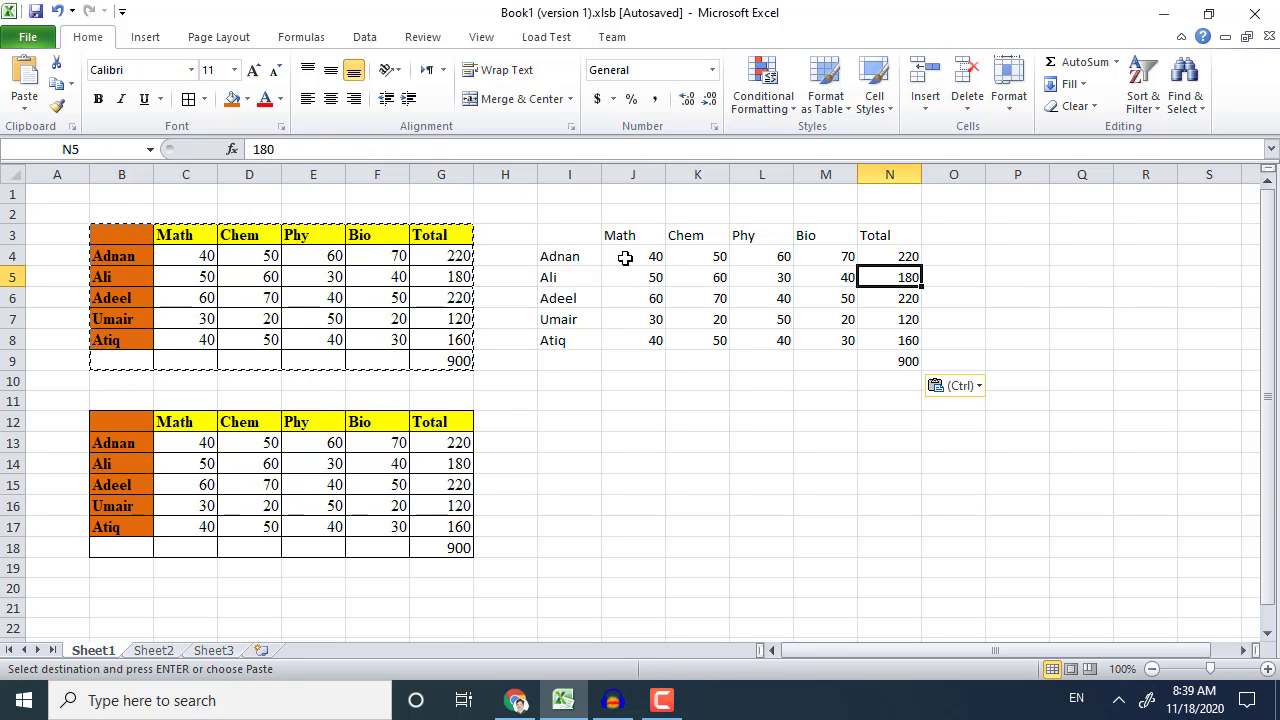
left_click(554, 240)
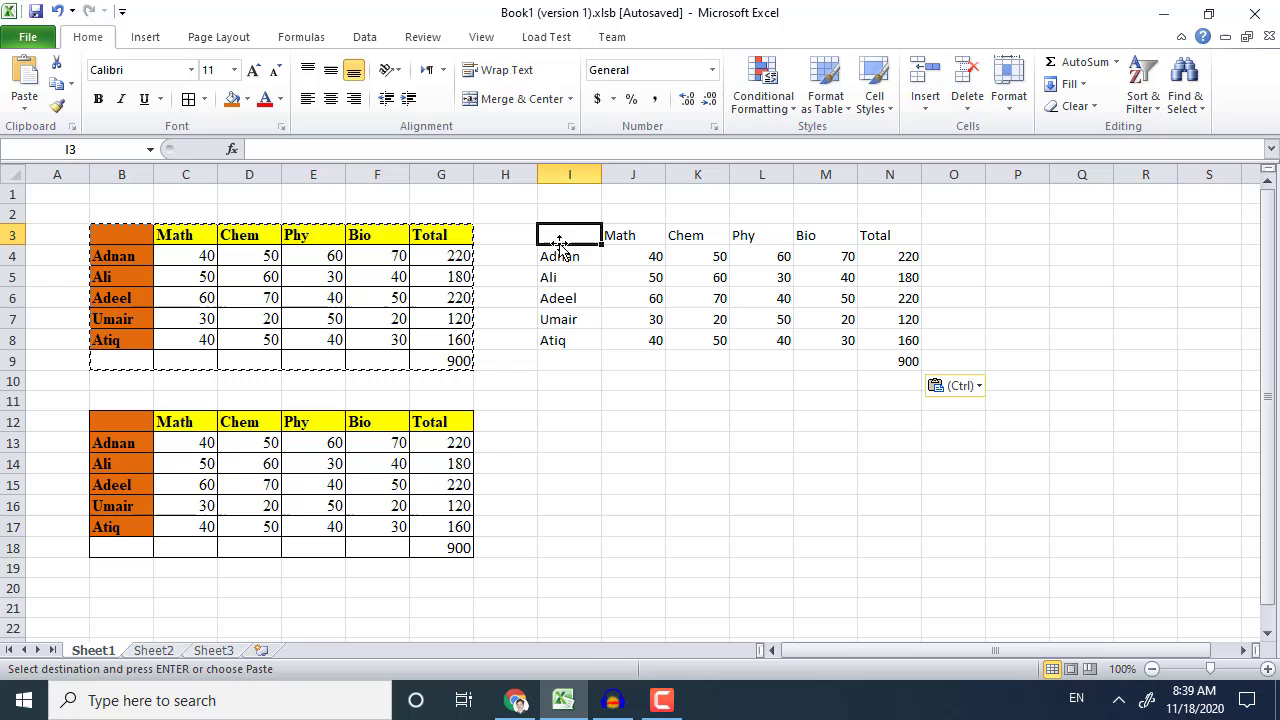
Step: Paste only the formats of the copied table at cell I11 using Paste Special
right_click(556, 402)
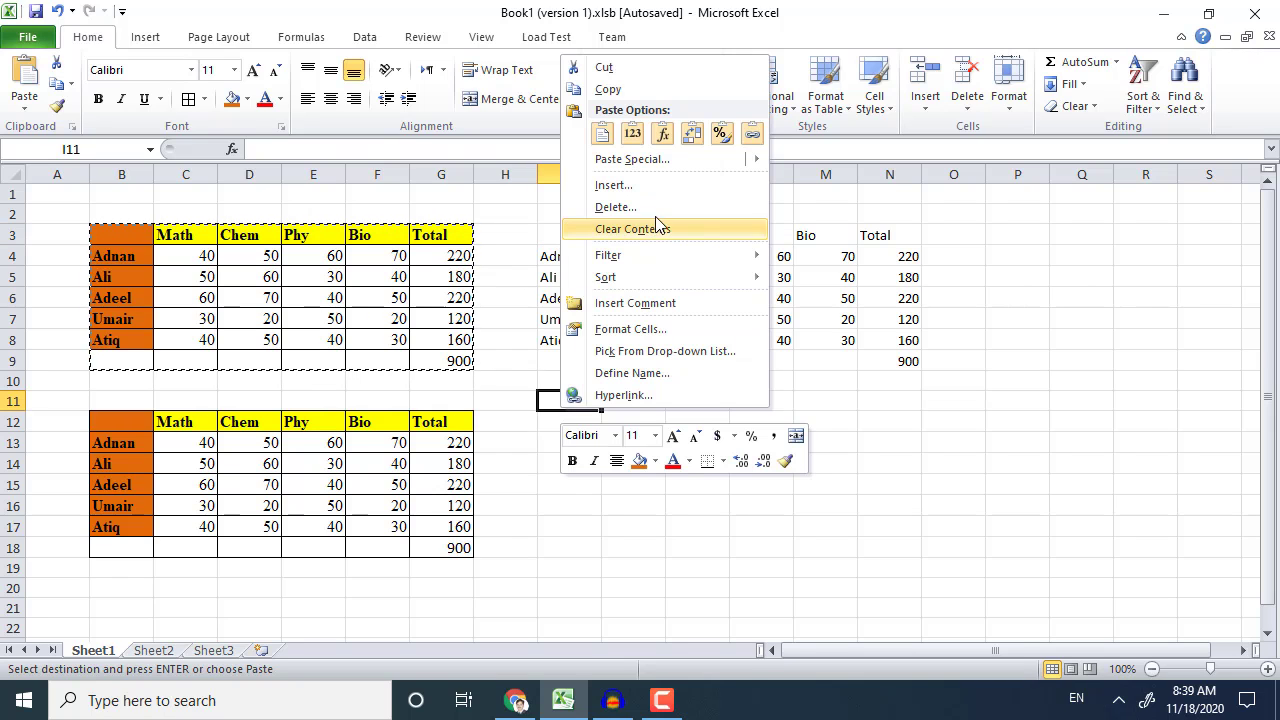
left_click(657, 160)
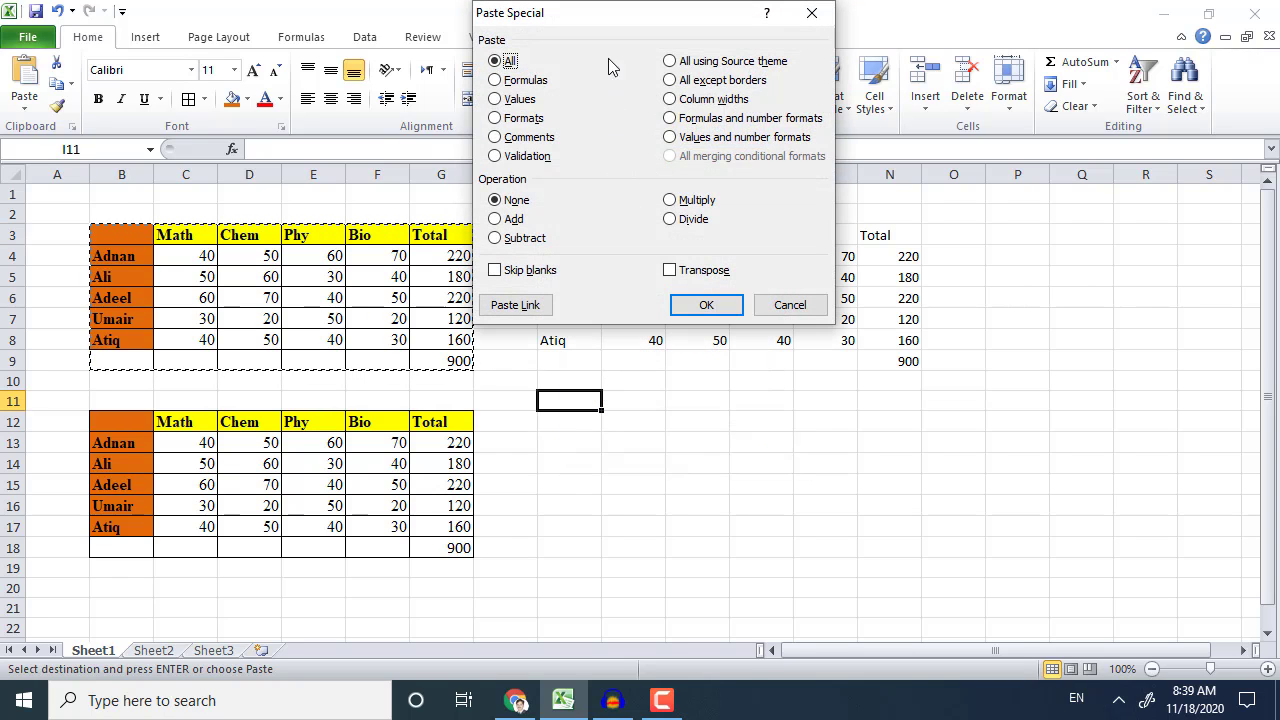
left_click_drag(611, 22, 866, 131)
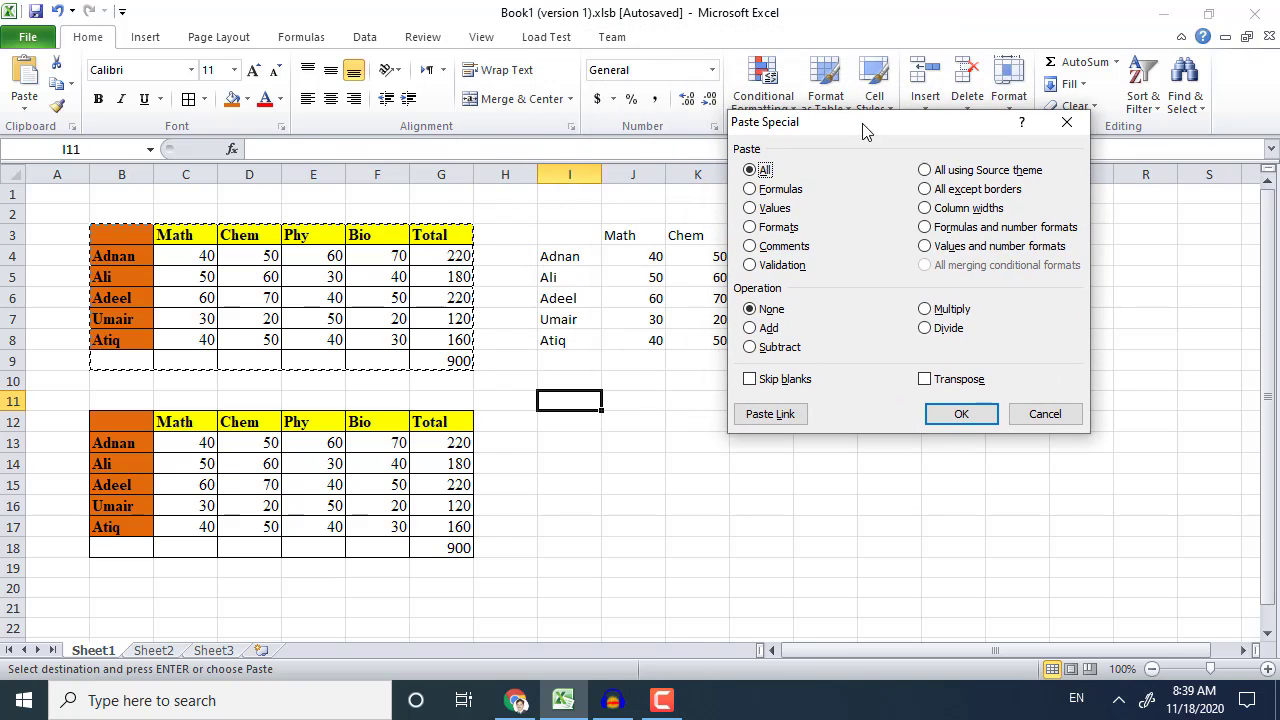
left_click(785, 232)
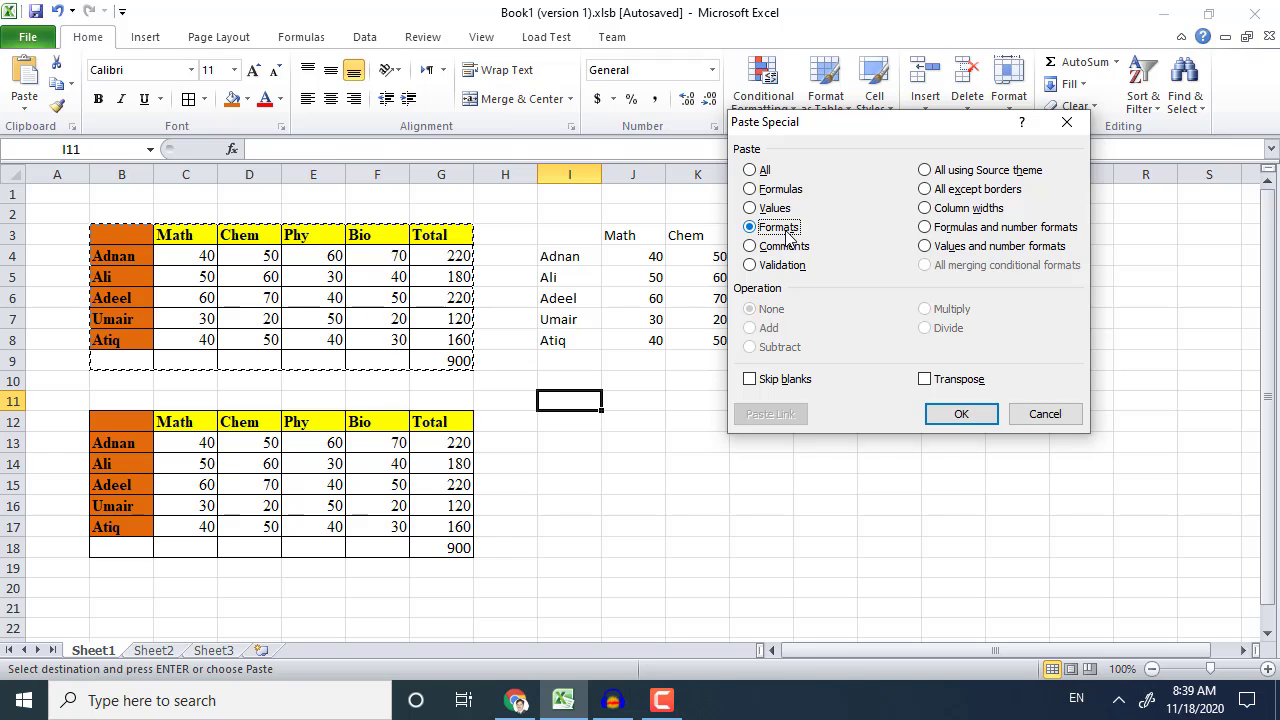
left_click(956, 412)
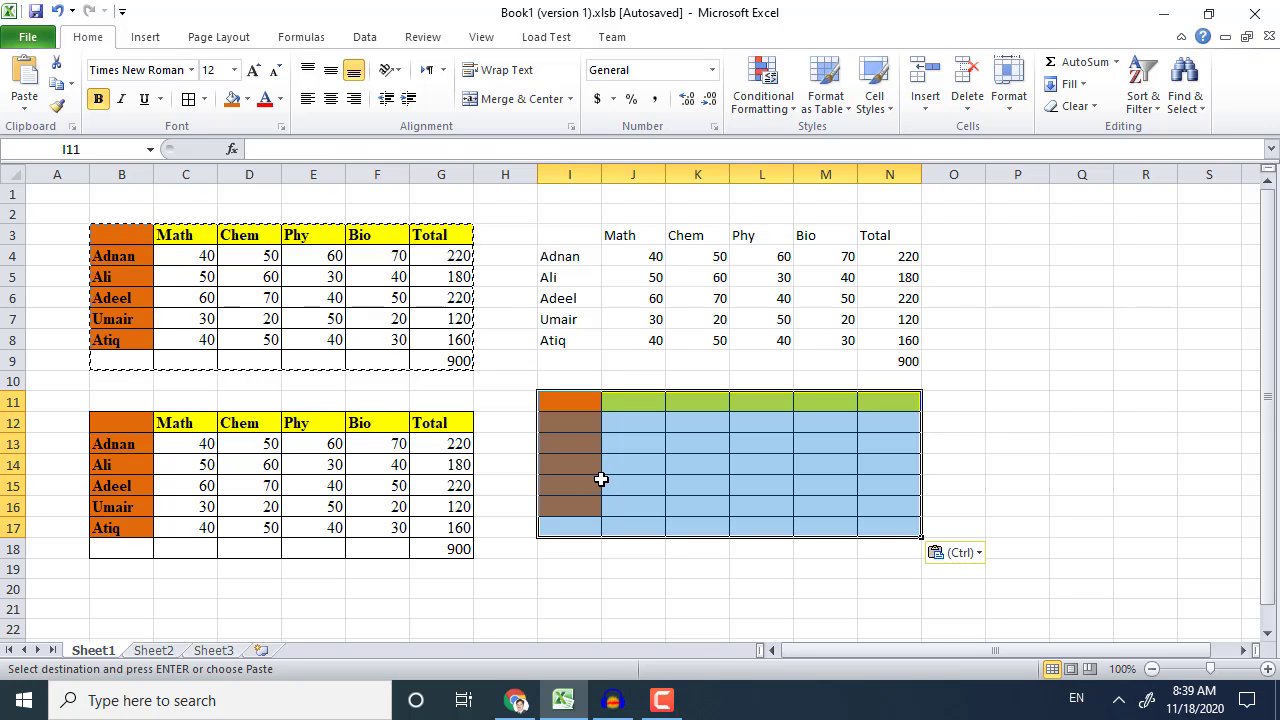
Step: Copy the header row B3:G3 and paste only its formats onto I3:N3 using Paste Special
left_click(437, 340)
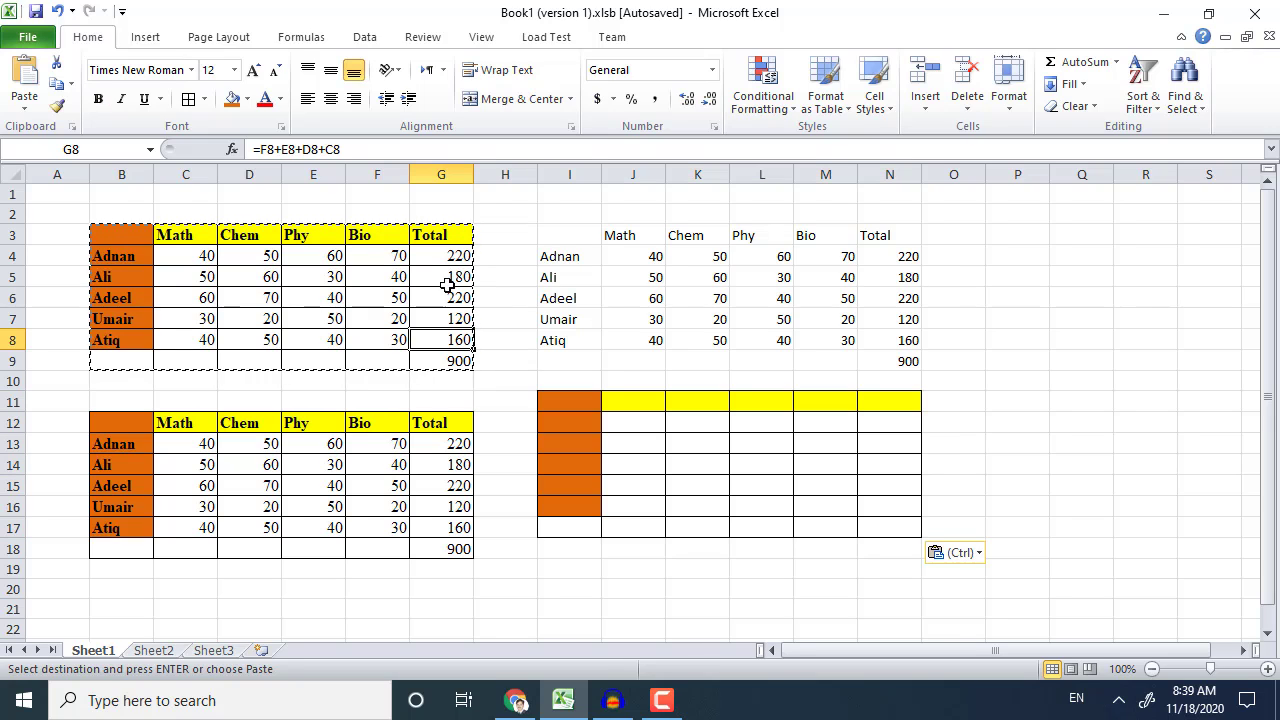
left_click(460, 236)
left_click_drag(393, 236, 109, 241)
key("ctrl+c")
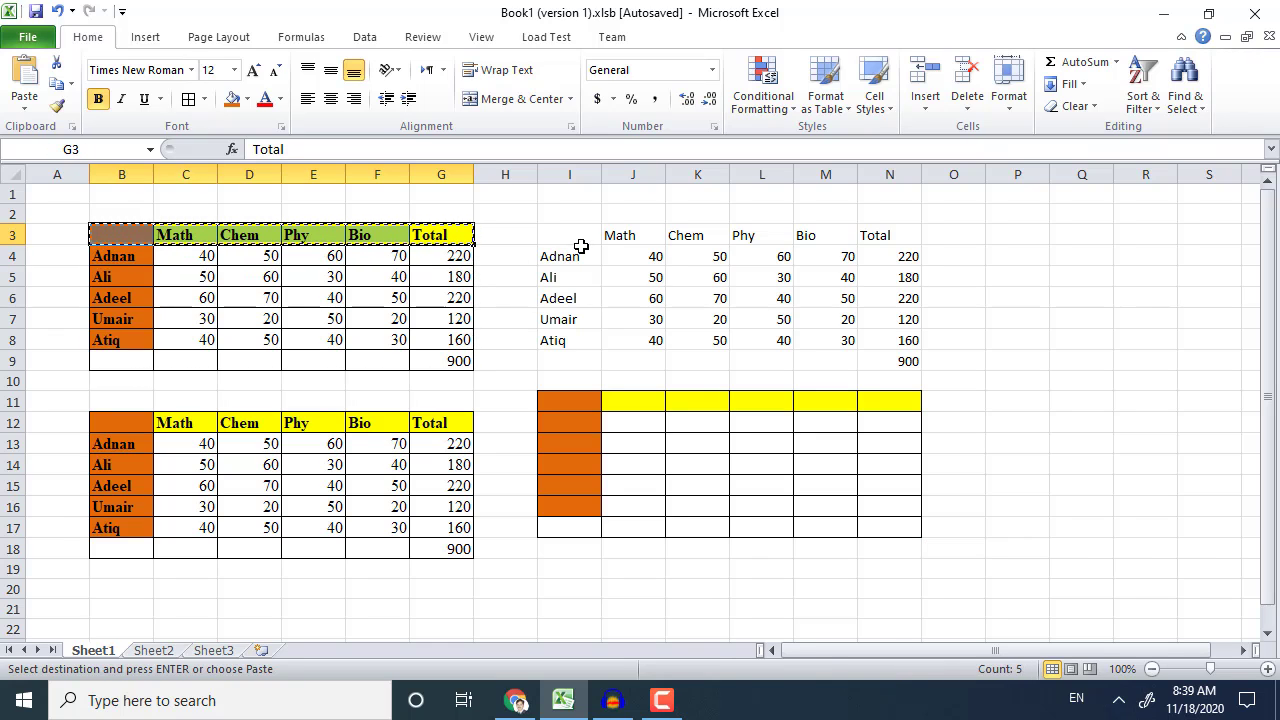
left_click_drag(549, 236, 895, 236)
right_click(896, 237)
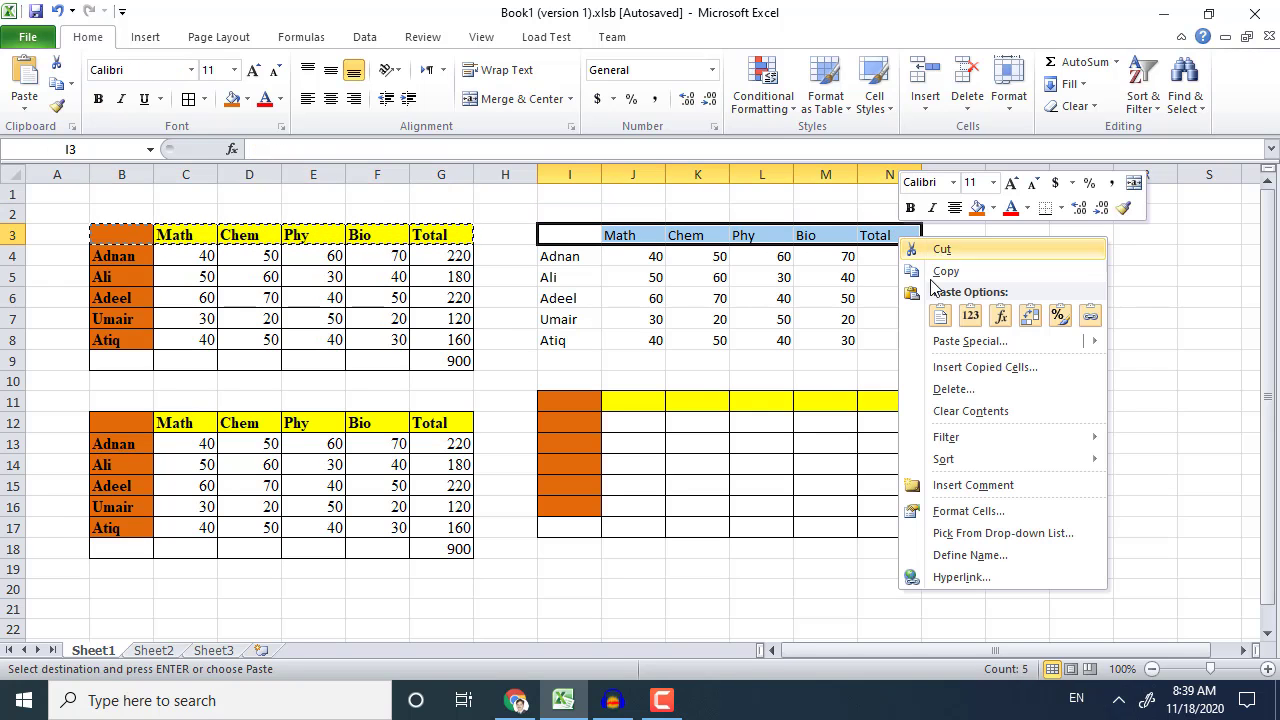
left_click(970, 343)
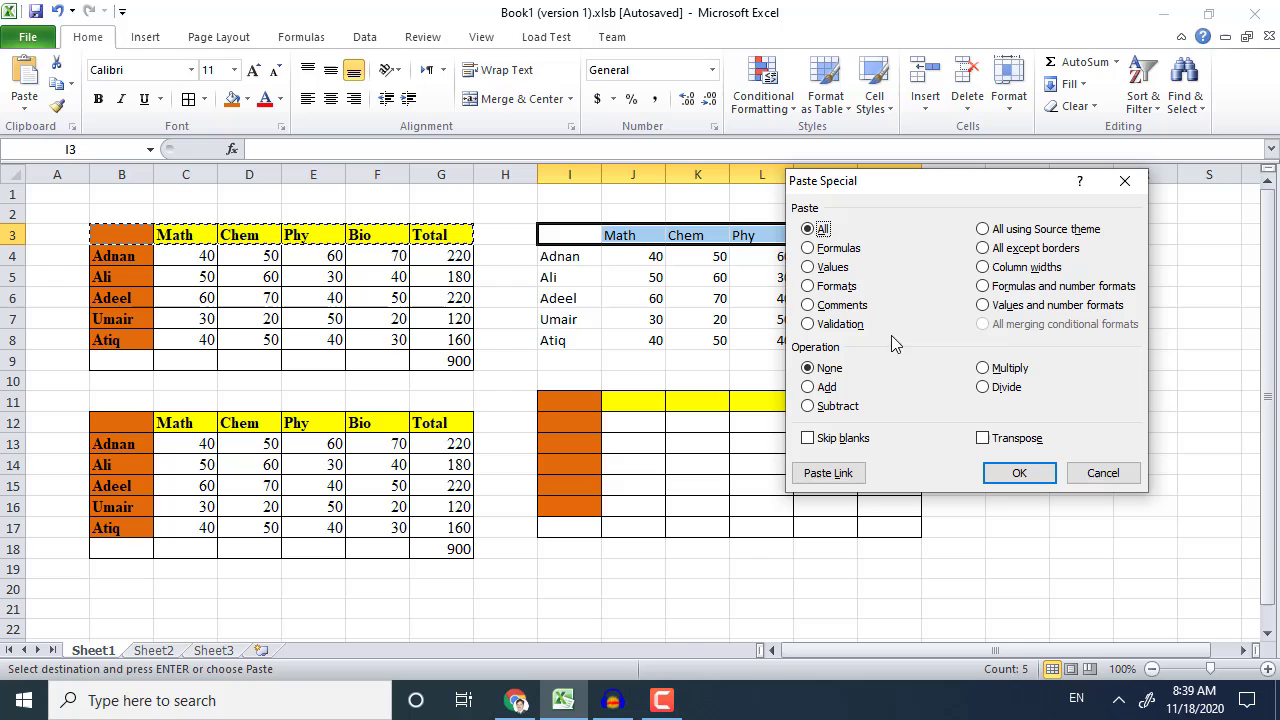
left_click(843, 289)
left_click(1006, 472)
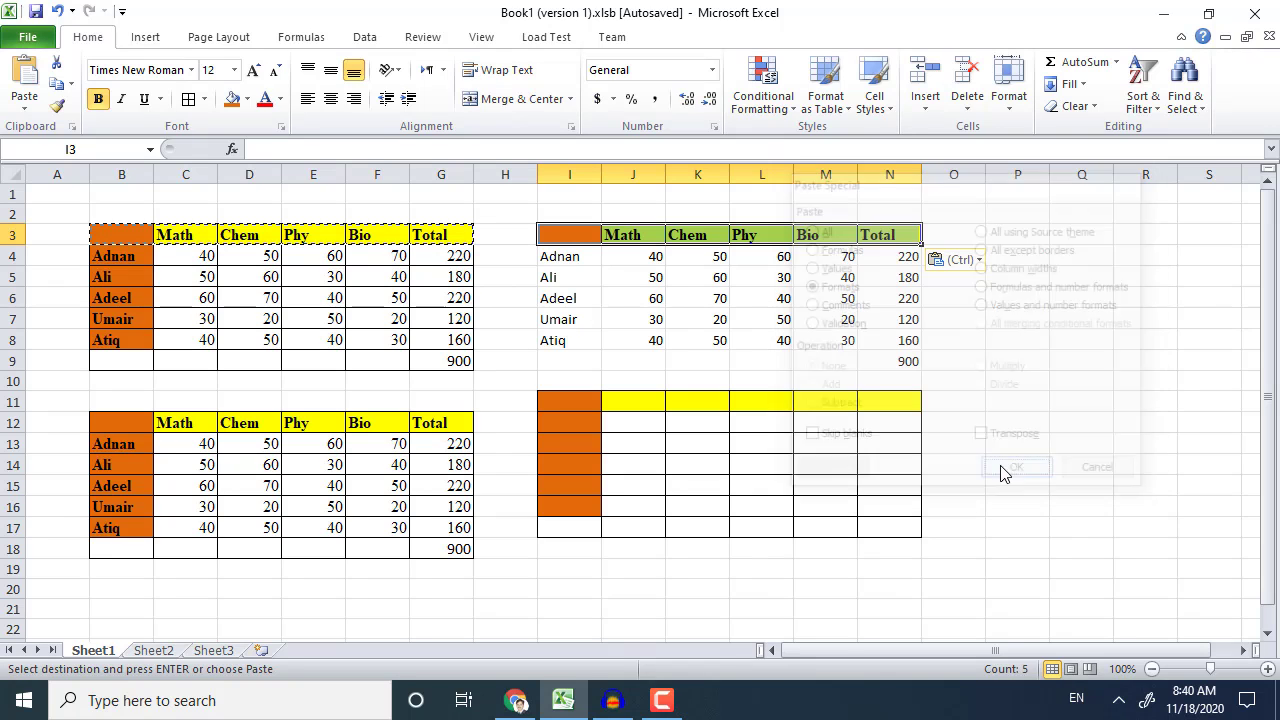
left_click(722, 260)
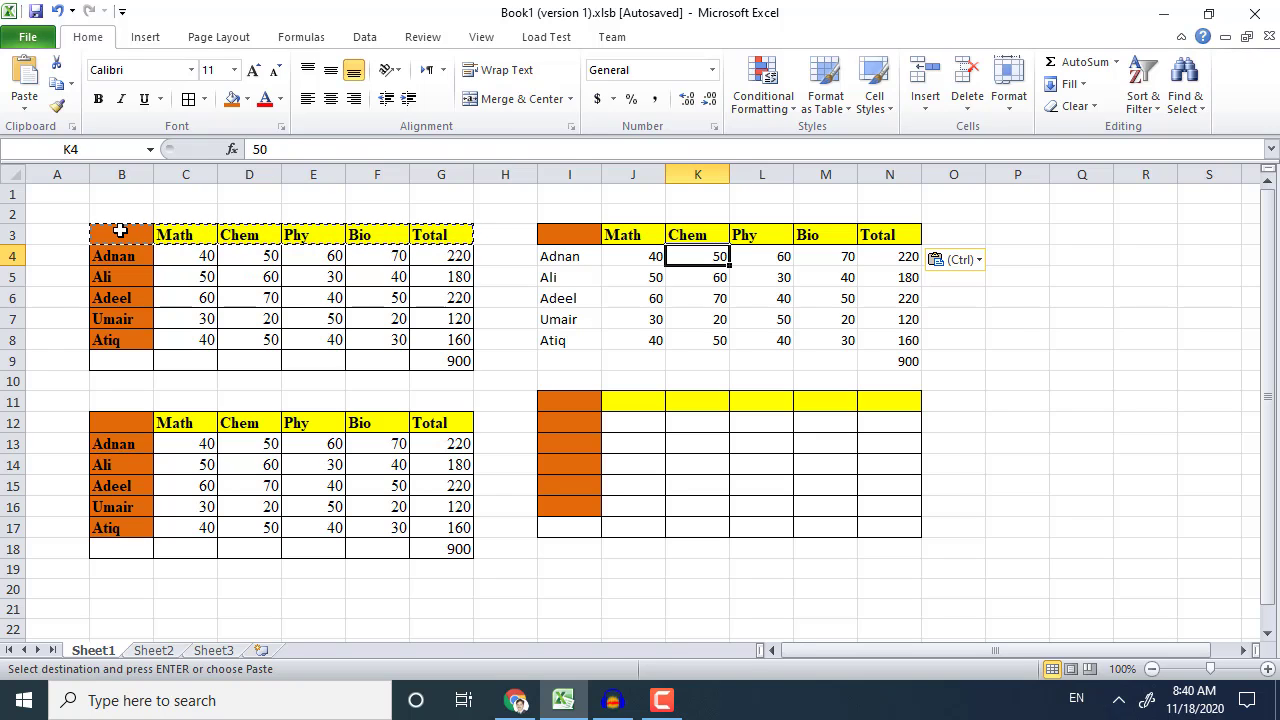
Step: Copy the table B3:G9 and paste only its formats onto I3:N9 using Paste Special
left_click_drag(118, 234, 449, 357)
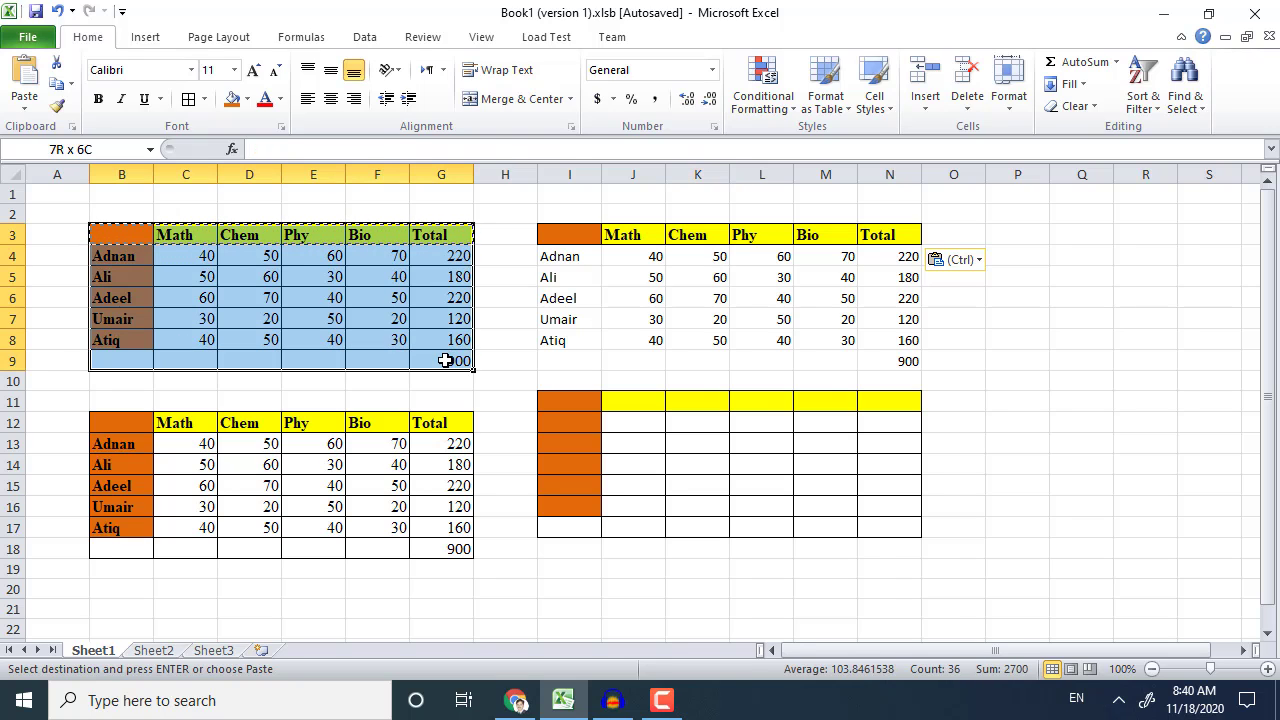
right_click(286, 320)
left_click(330, 356)
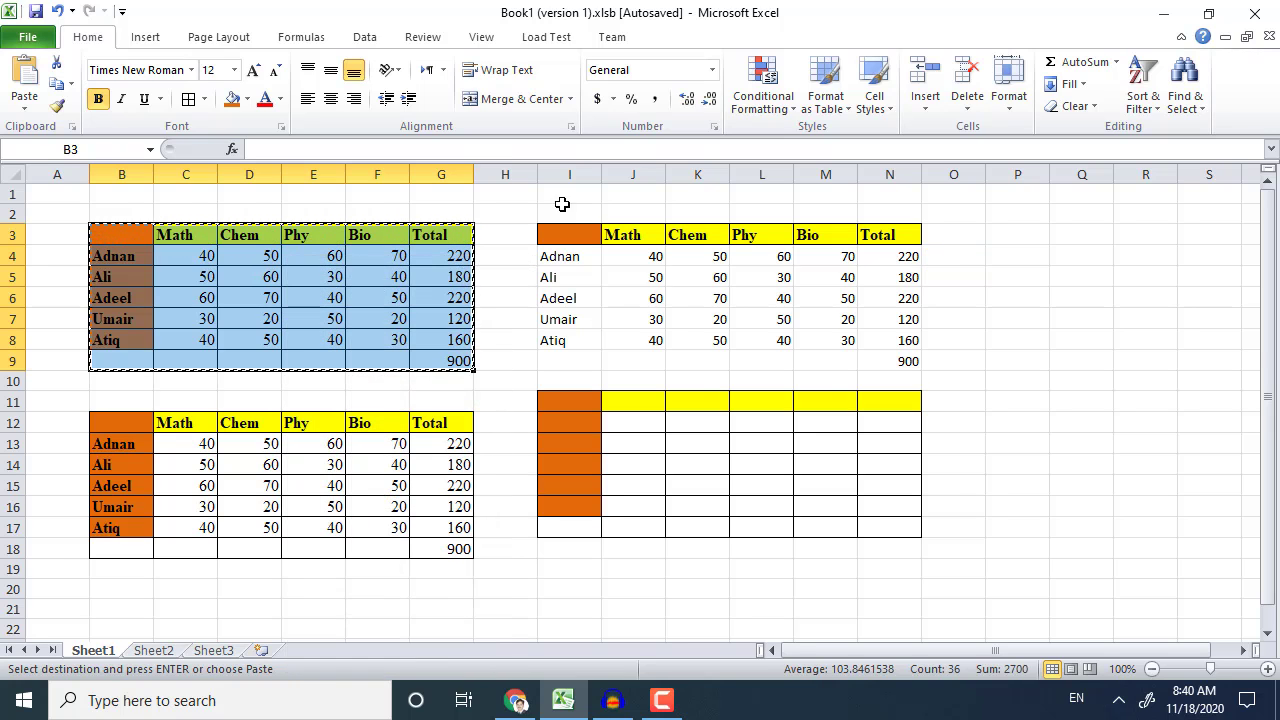
left_click_drag(558, 229, 883, 363)
right_click(645, 322)
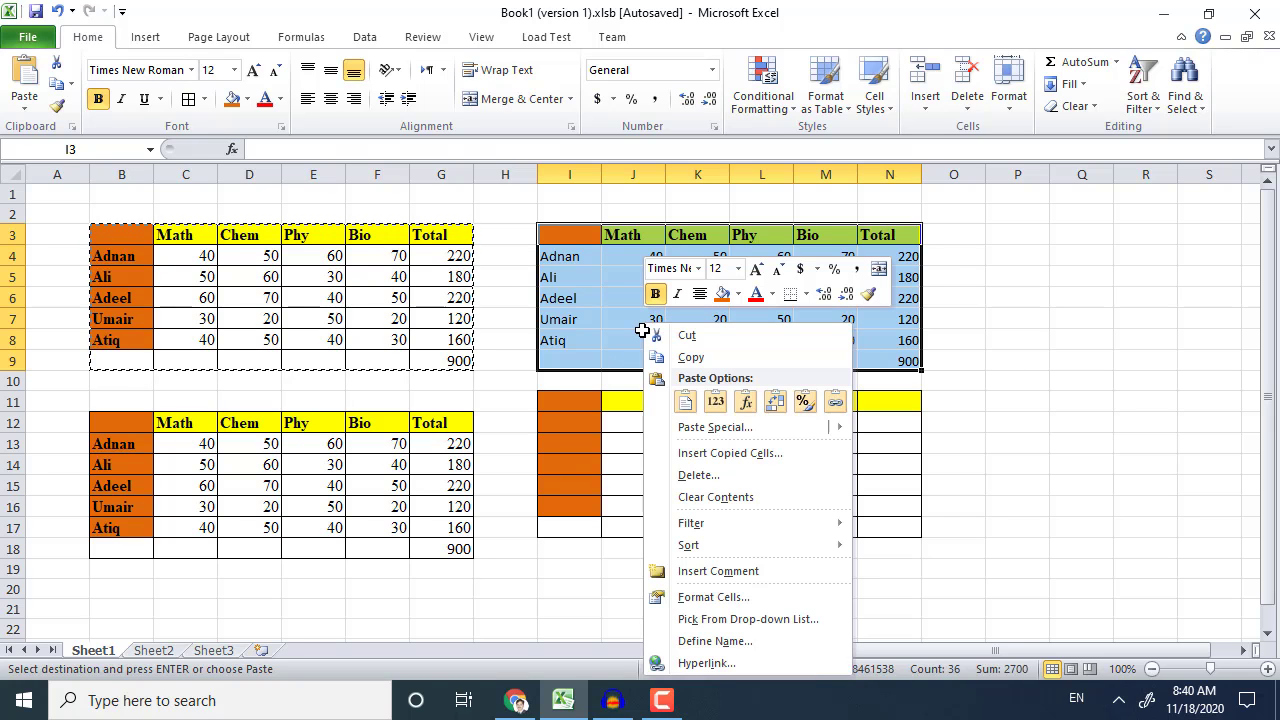
left_click(722, 427)
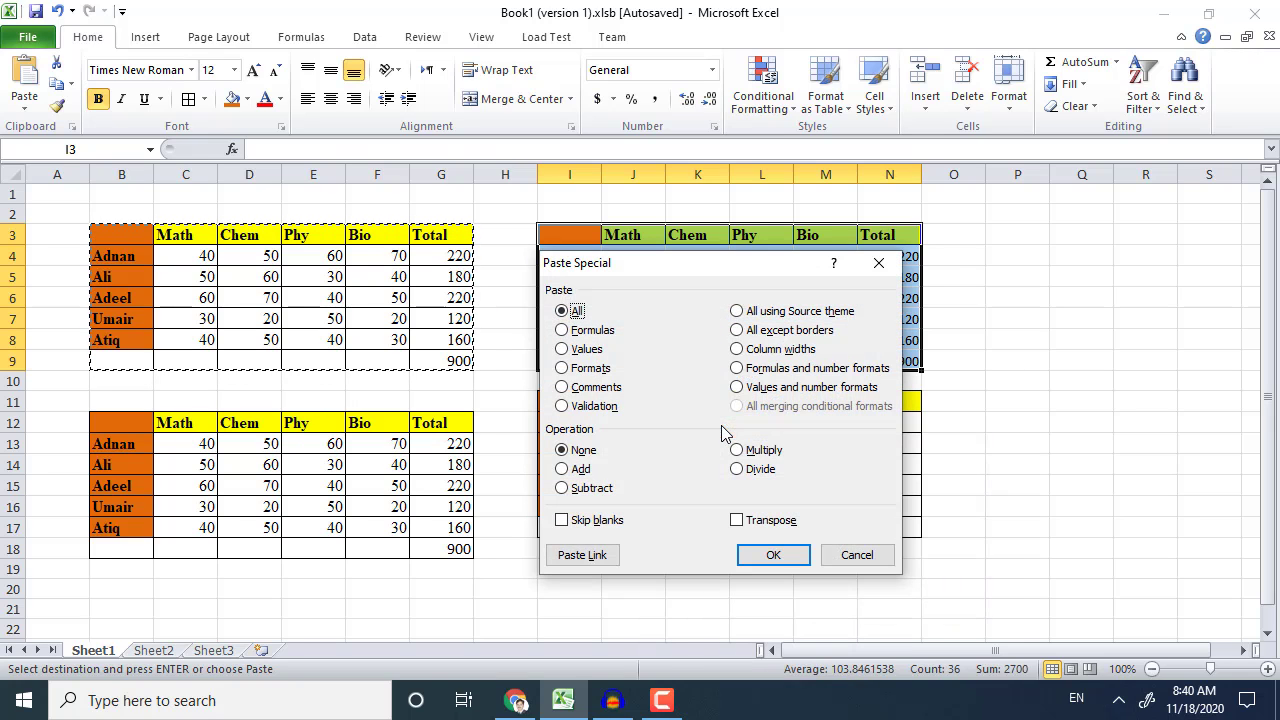
left_click(592, 369)
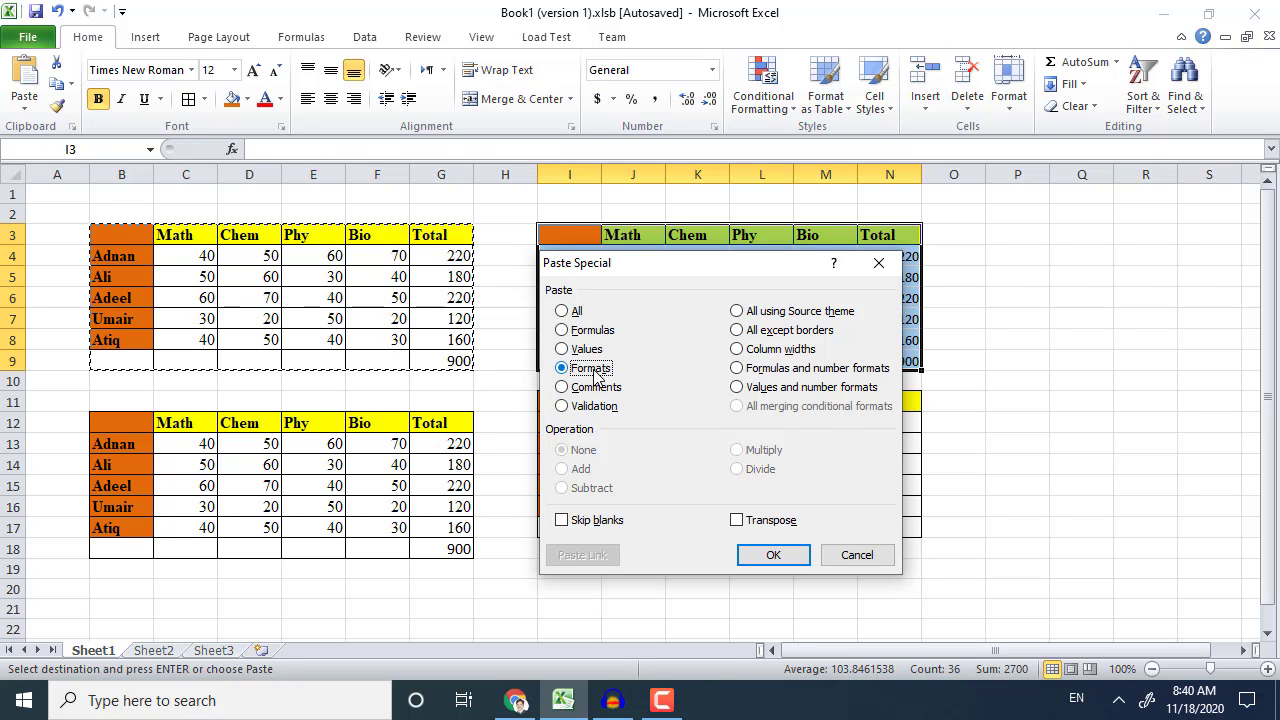
left_click(773, 555)
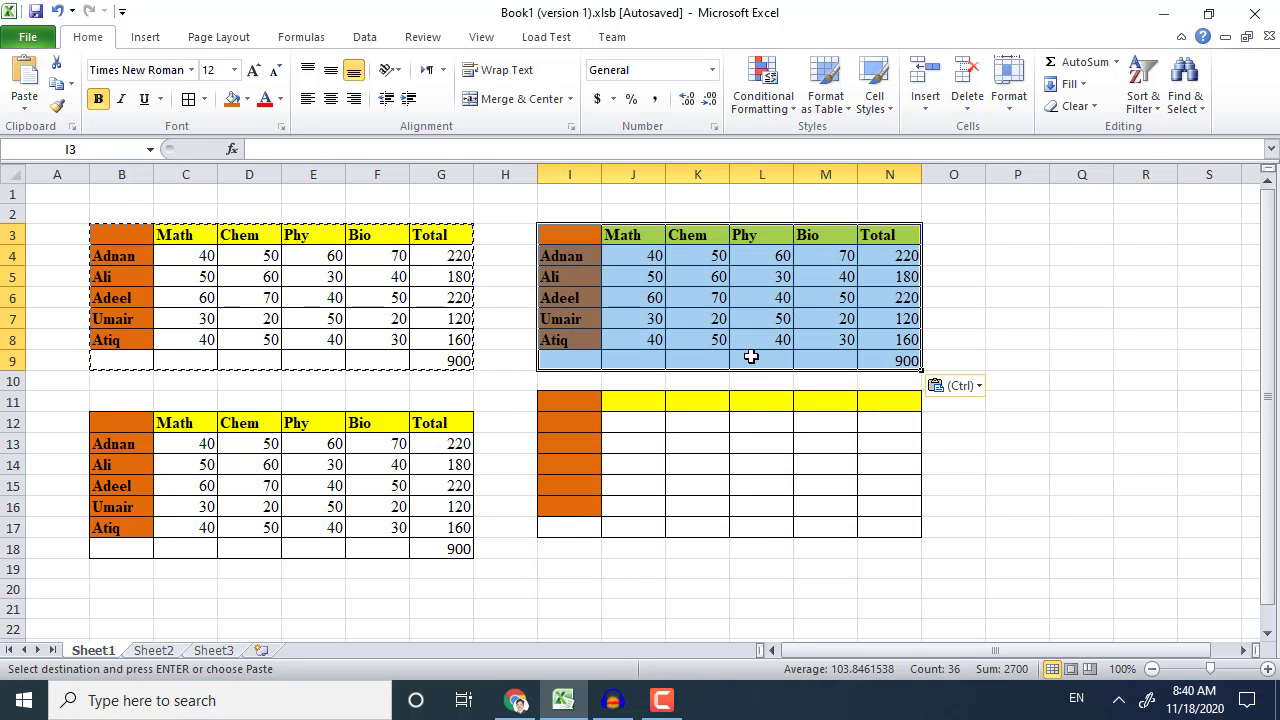
left_click(560, 296)
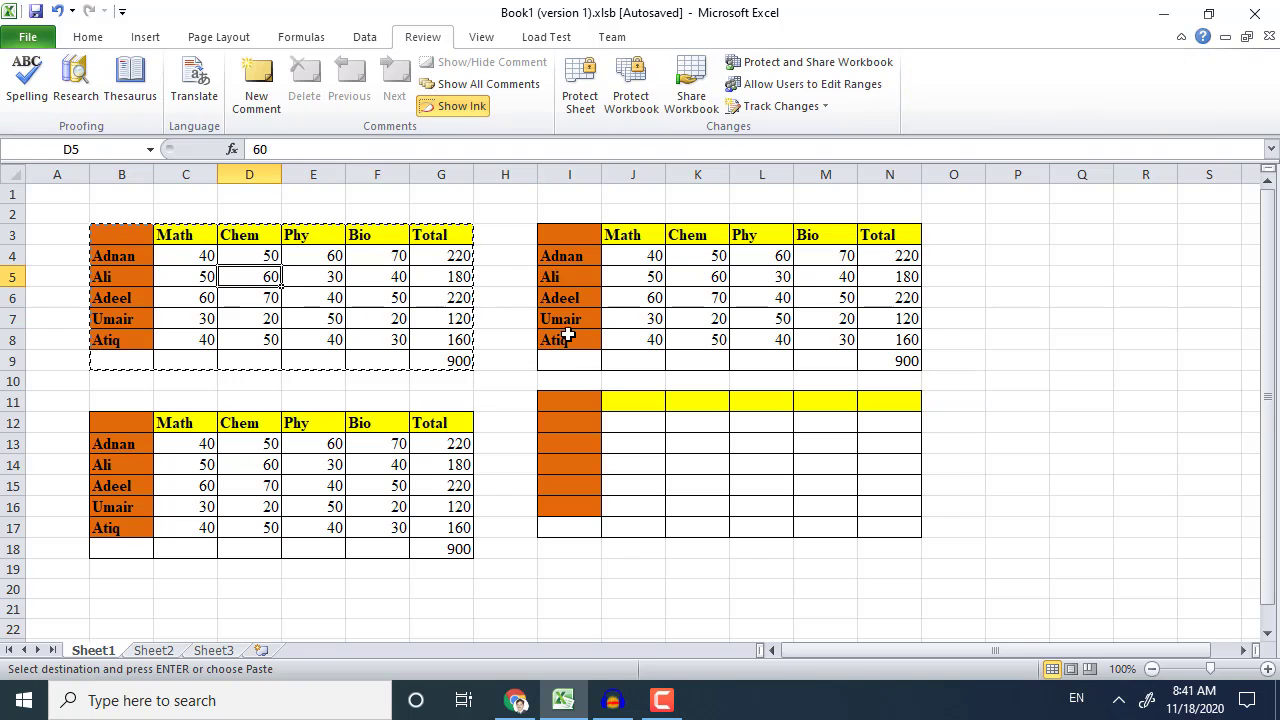
Step: Clear the contents of the range I2:O18 and delete its cells with the Shift cells left option
left_click_drag(549, 222, 933, 544)
key("Delete")
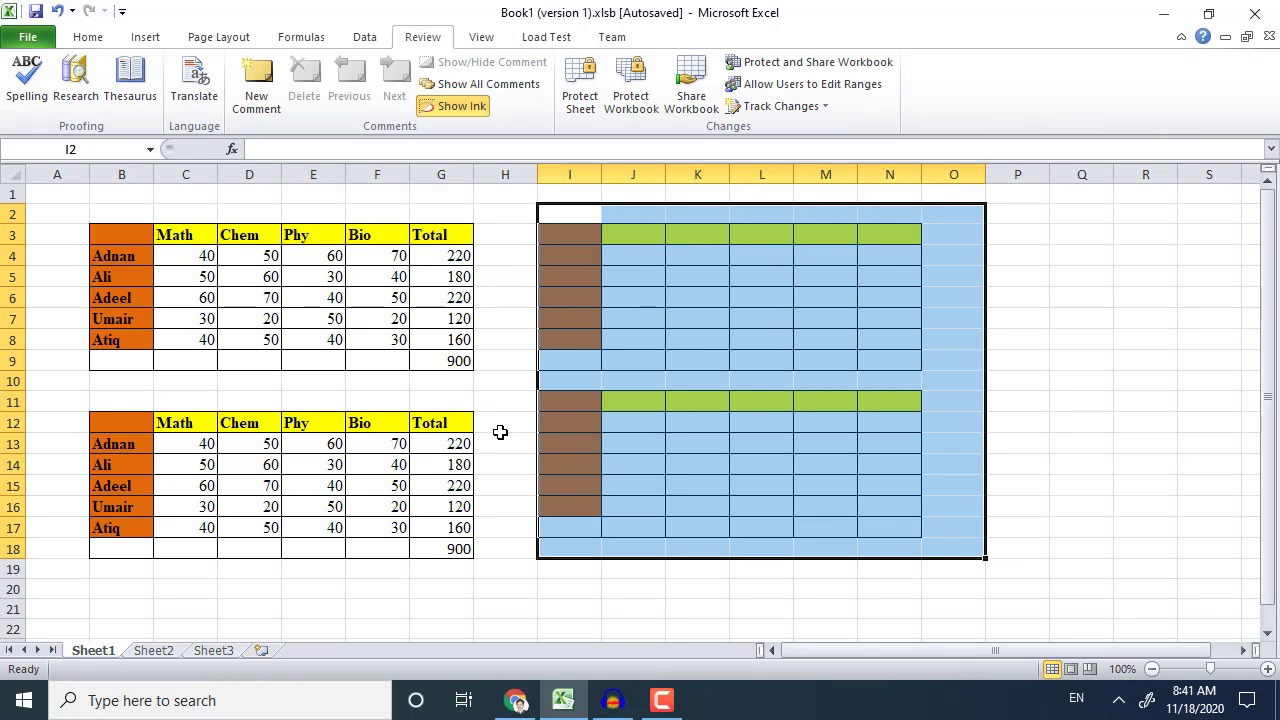
right_click(567, 282)
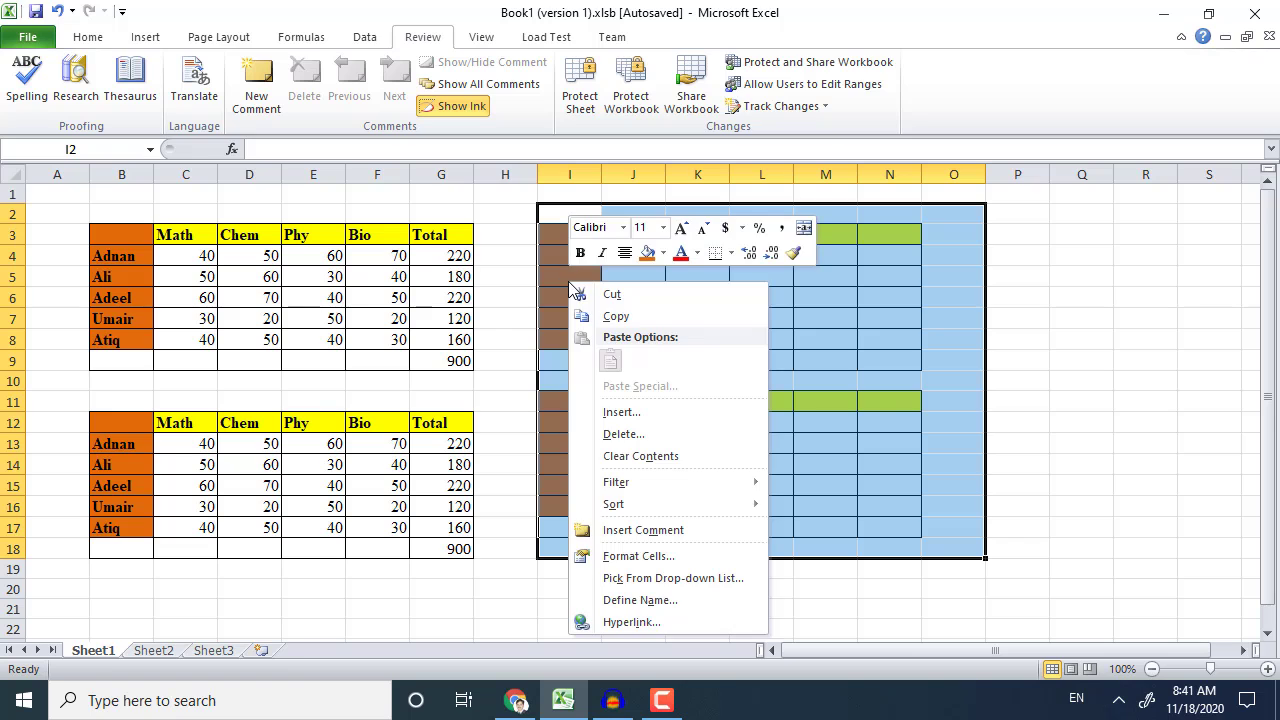
left_click(622, 440)
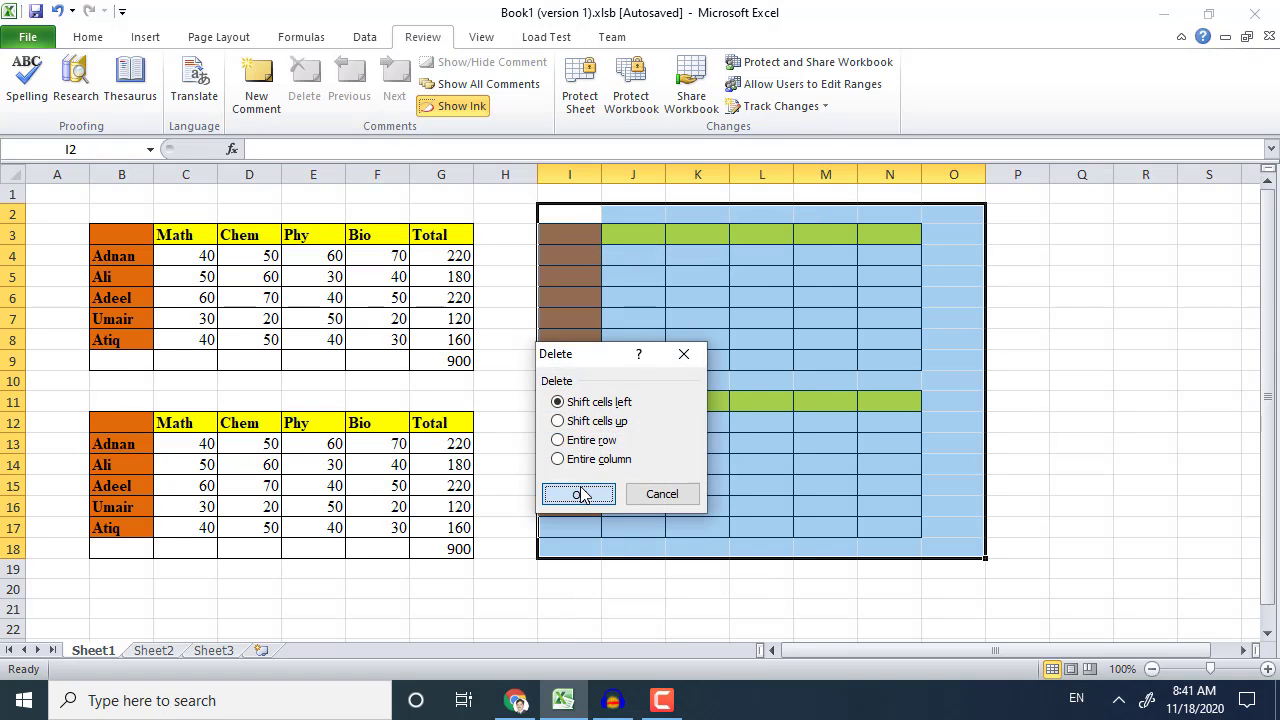
left_click(581, 490)
left_click(526, 404)
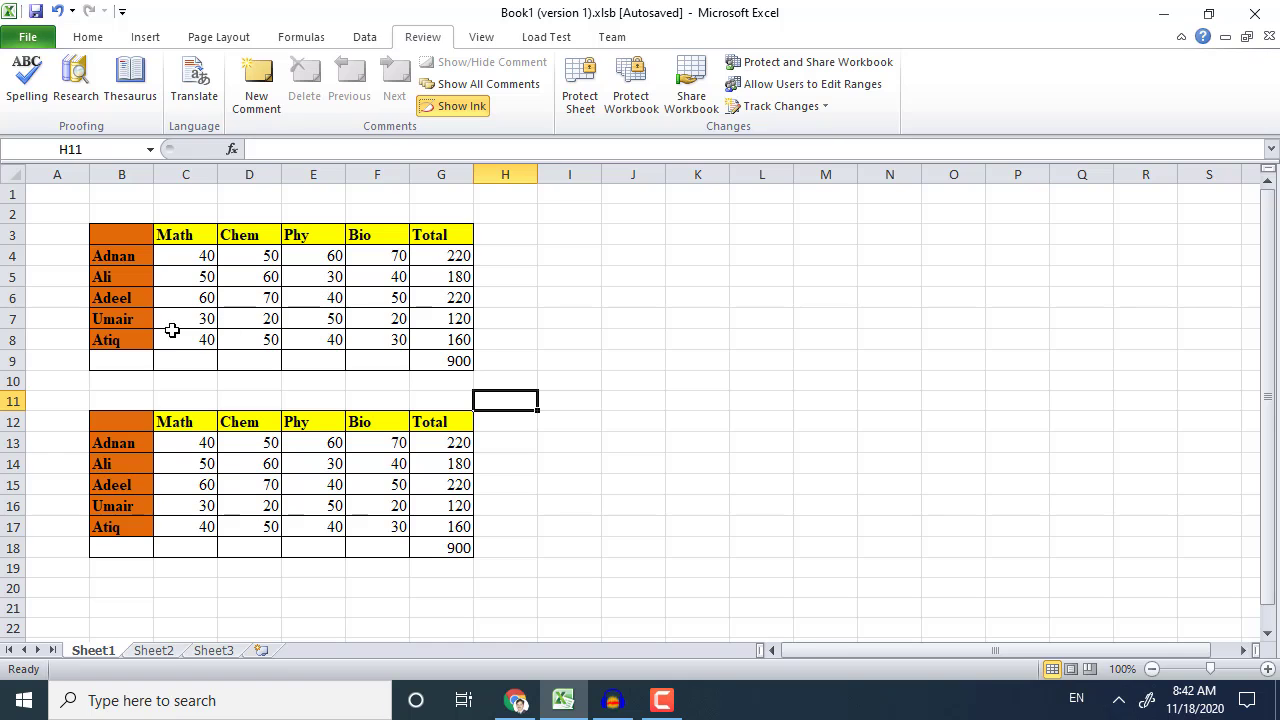
left_click(251, 273)
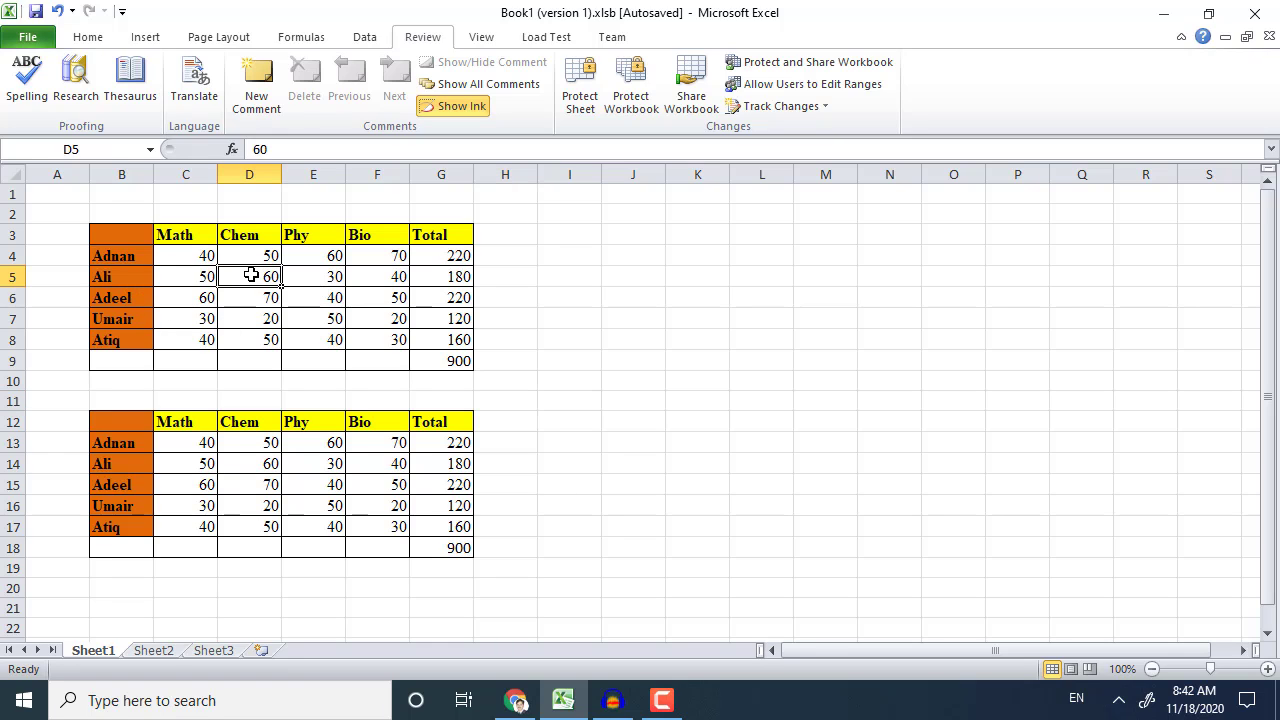
right_click(565, 388)
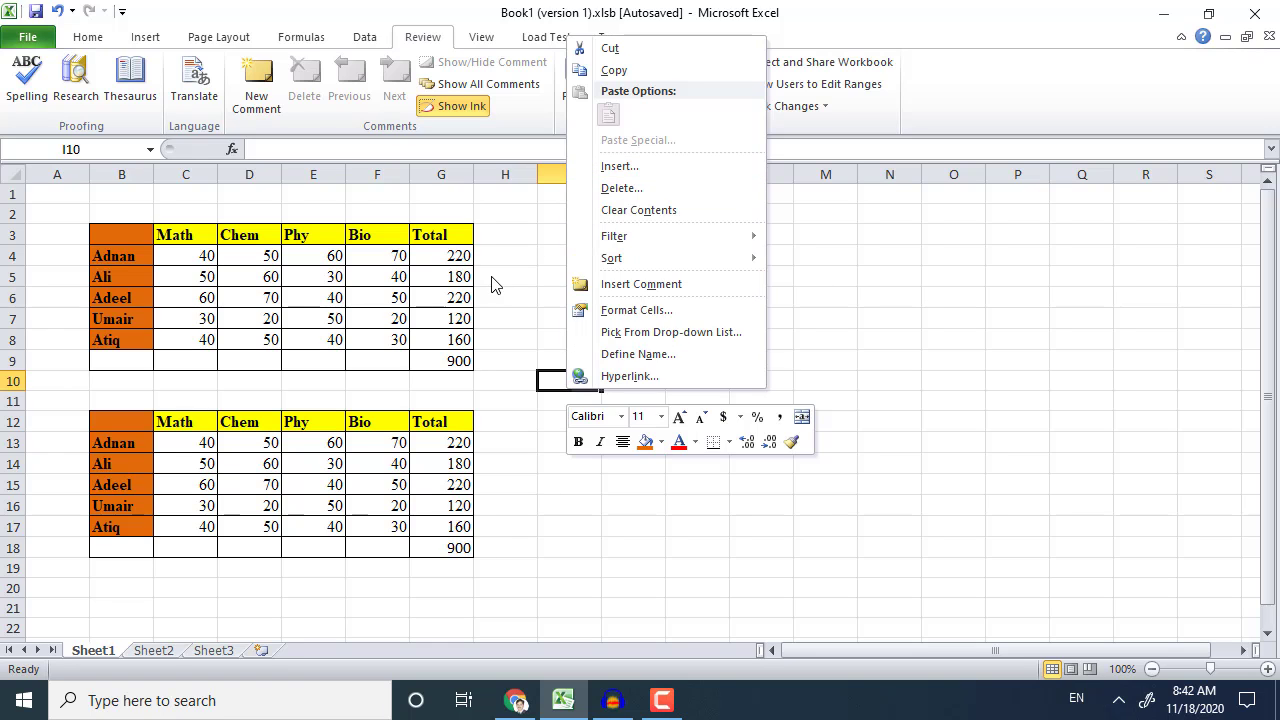
left_click(114, 245)
left_click_drag(106, 234, 443, 366)
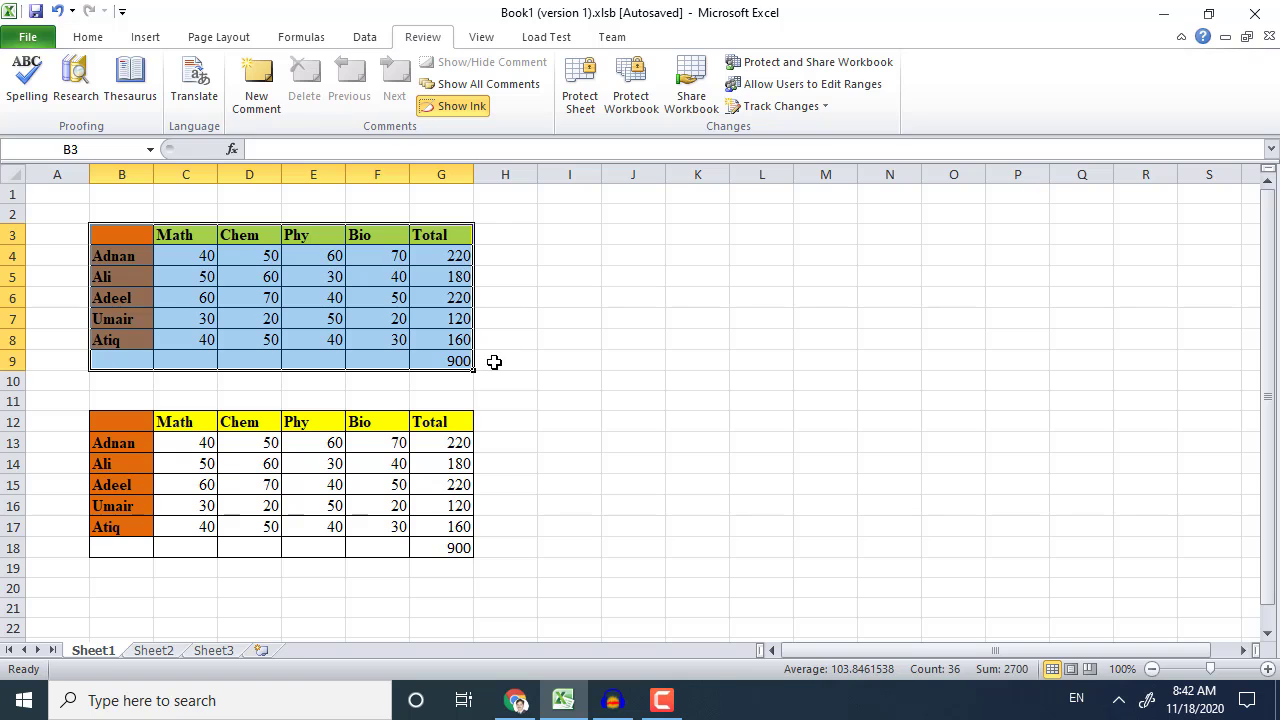
key("ctrl+c")
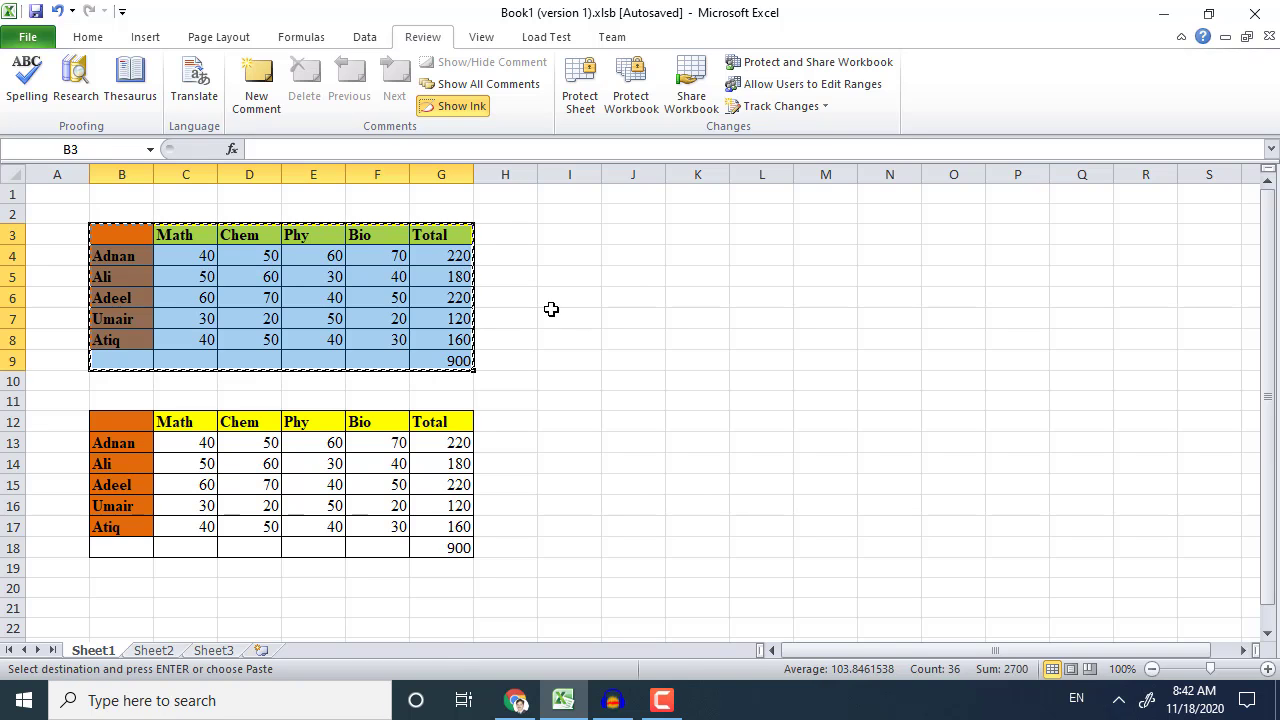
right_click(574, 256)
left_click(645, 360)
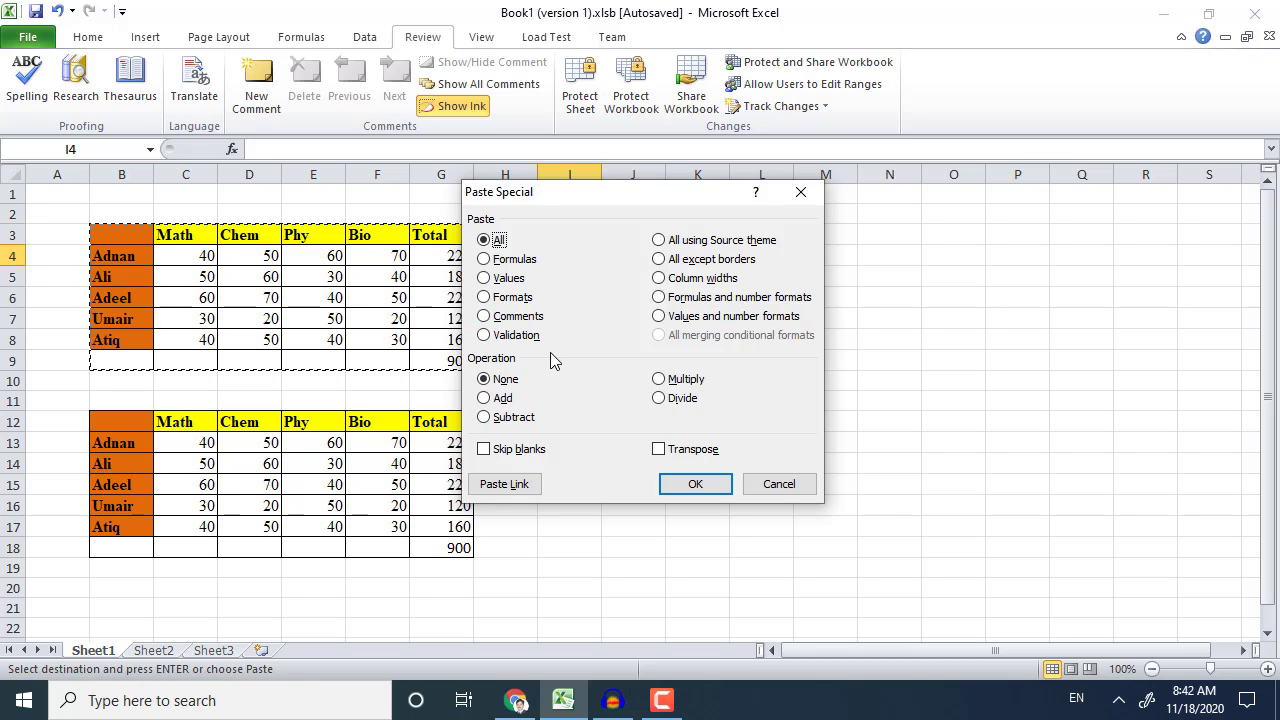
left_click(766, 484)
Step: Add a comment reading "Hello" to cell D5 in the Chem column
left_click(388, 280)
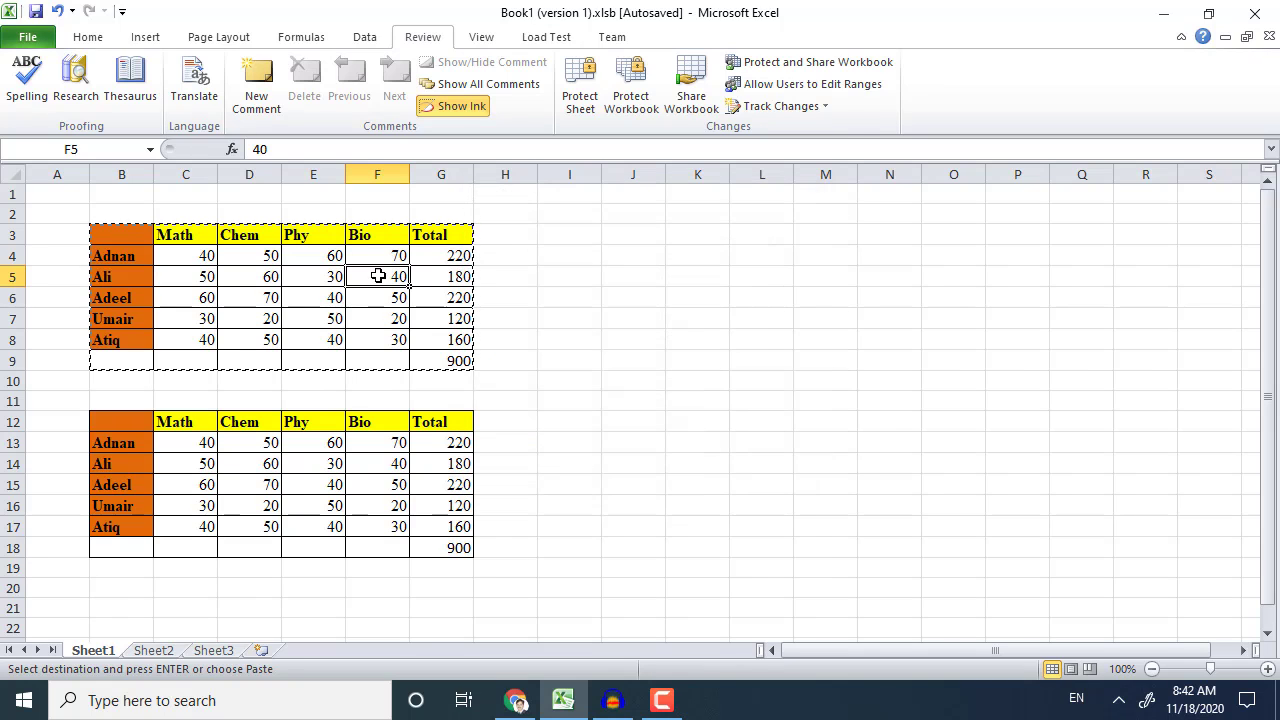
left_click(277, 275)
left_click(262, 100)
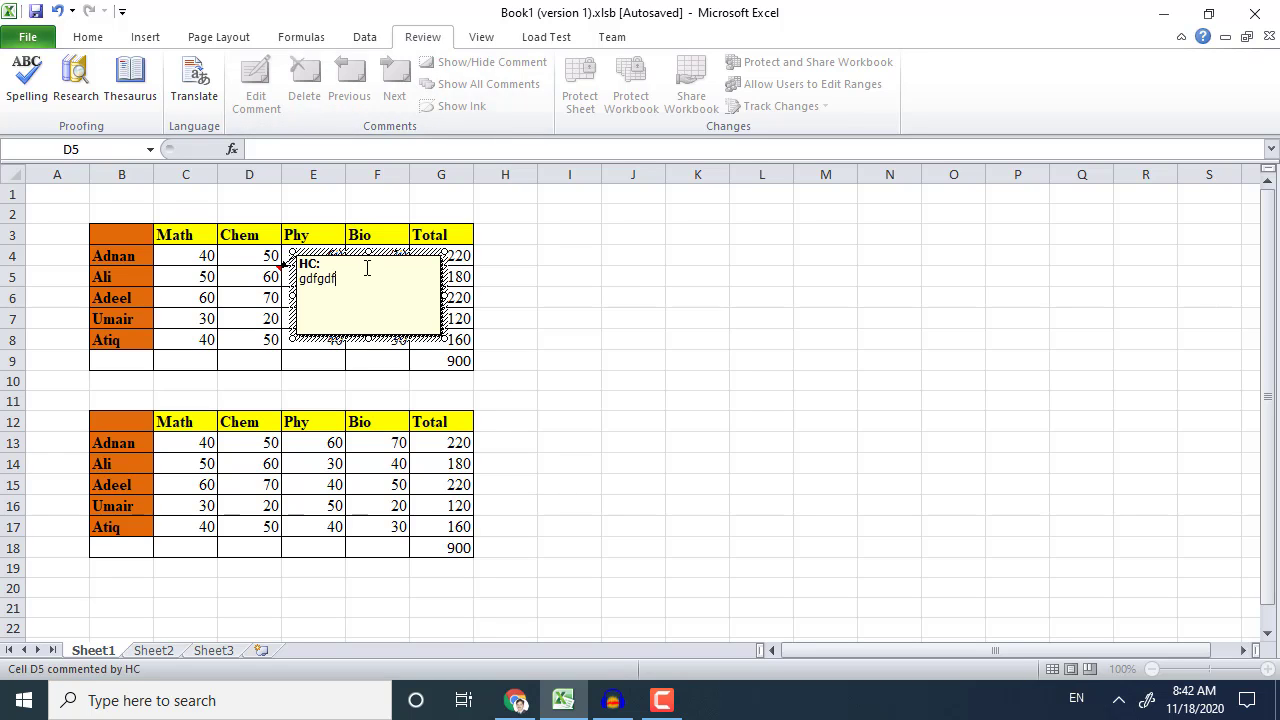
left_click(380, 293)
left_click_drag(392, 293, 299, 279)
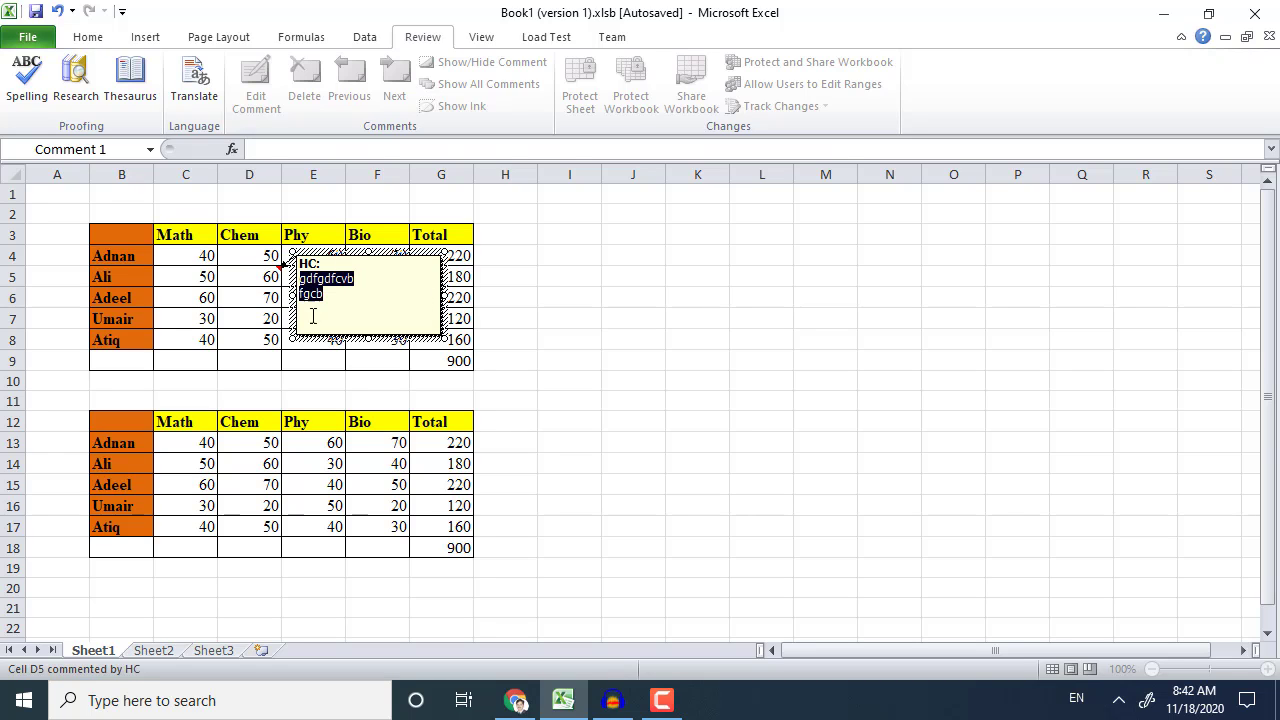
type("Hello")
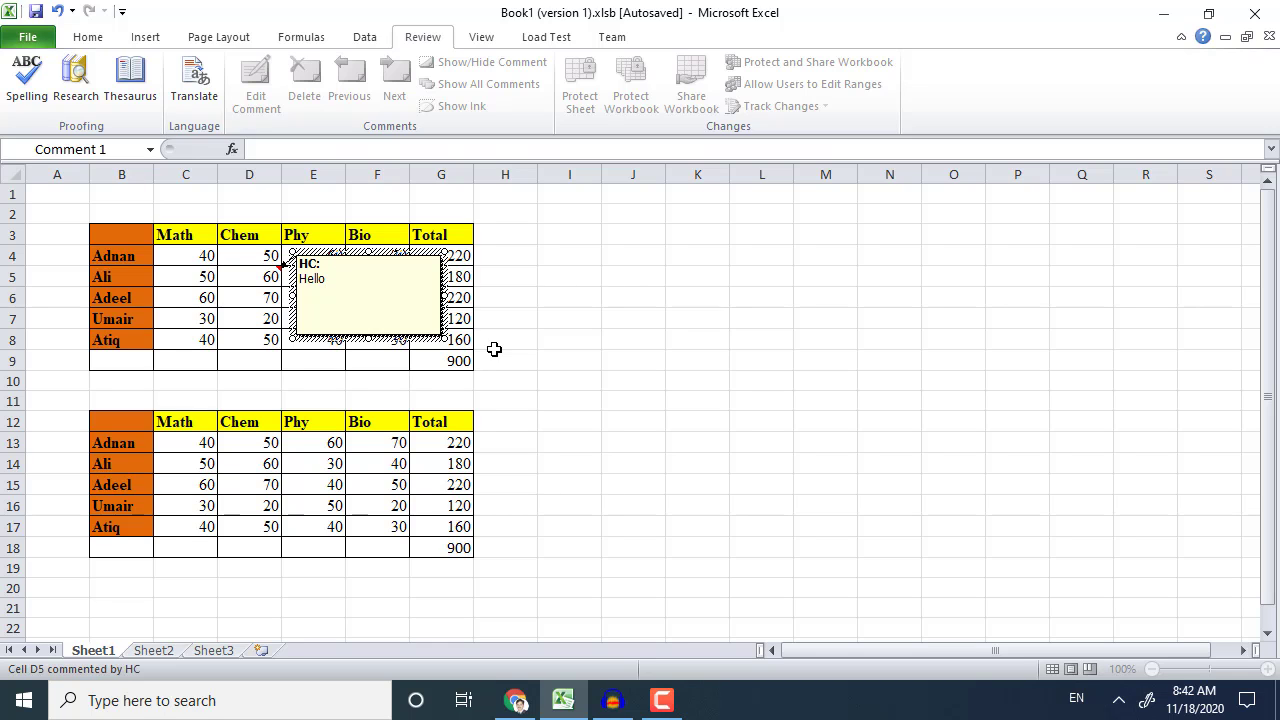
left_click(494, 349)
Step: Copy the table B3:G9 and paste only its comments at cell I4 using Paste Special
left_click_drag(92, 235, 450, 357)
right_click(450, 358)
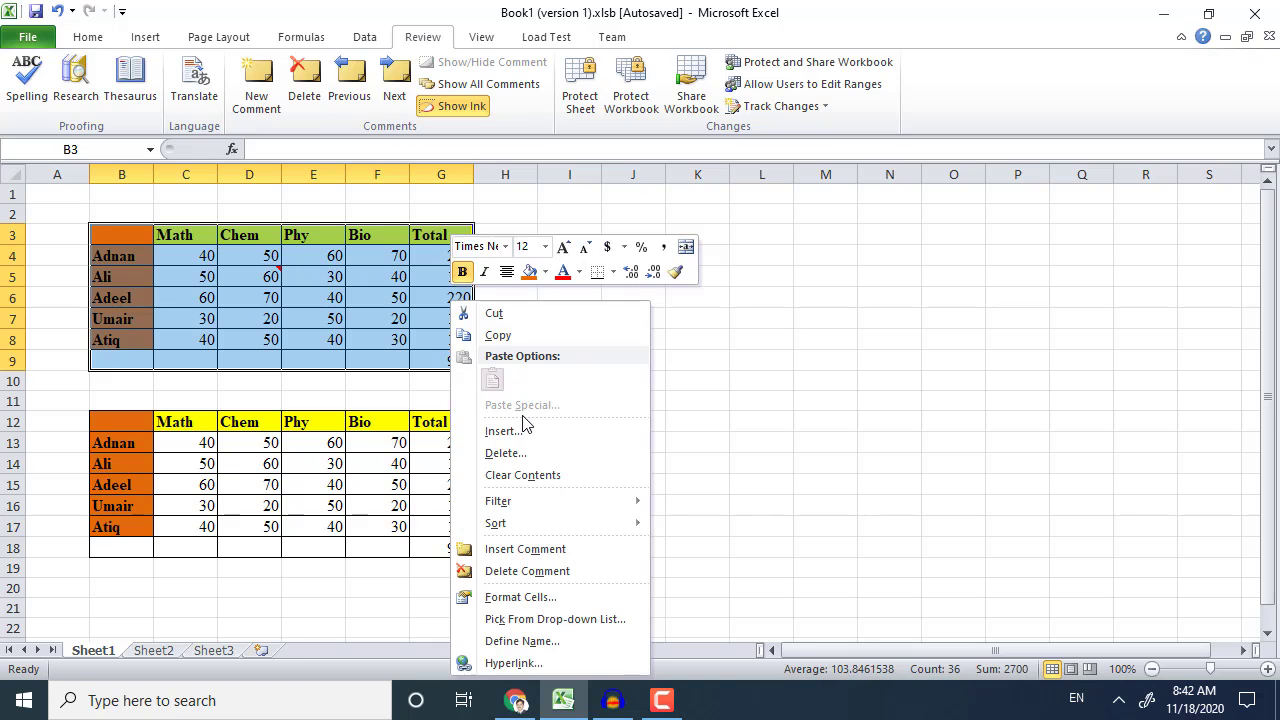
left_click(496, 335)
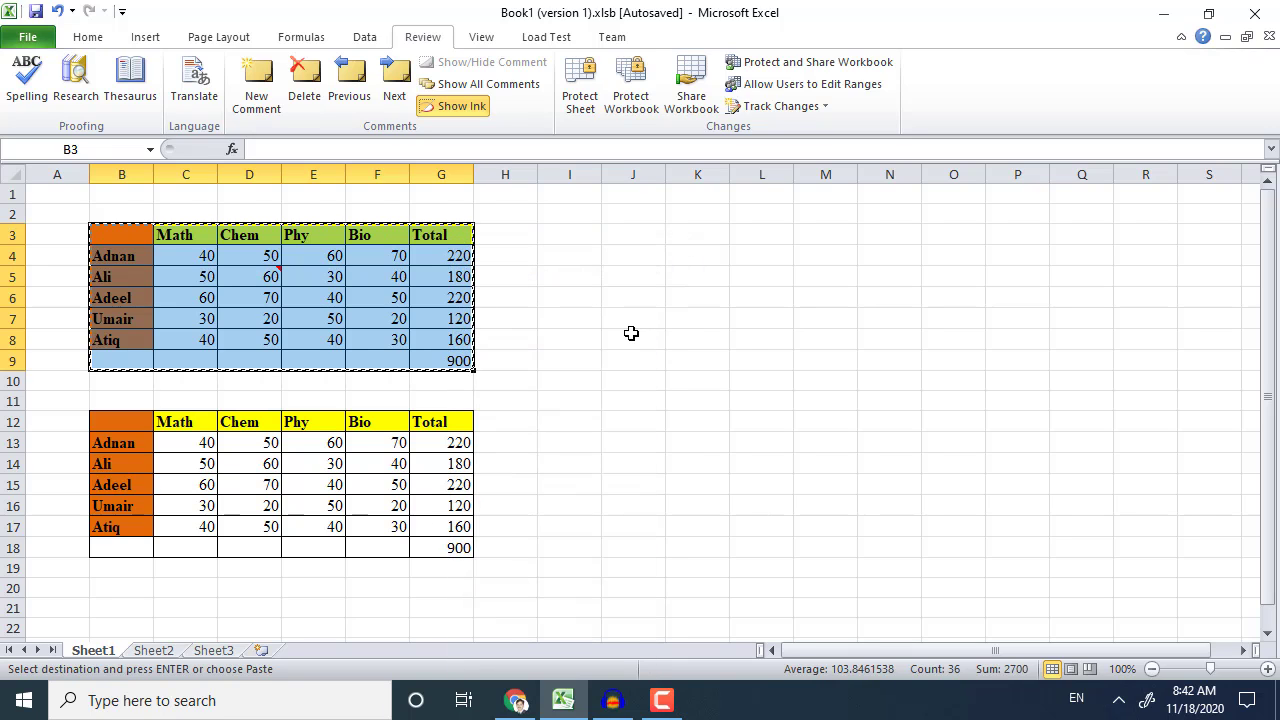
right_click(579, 250)
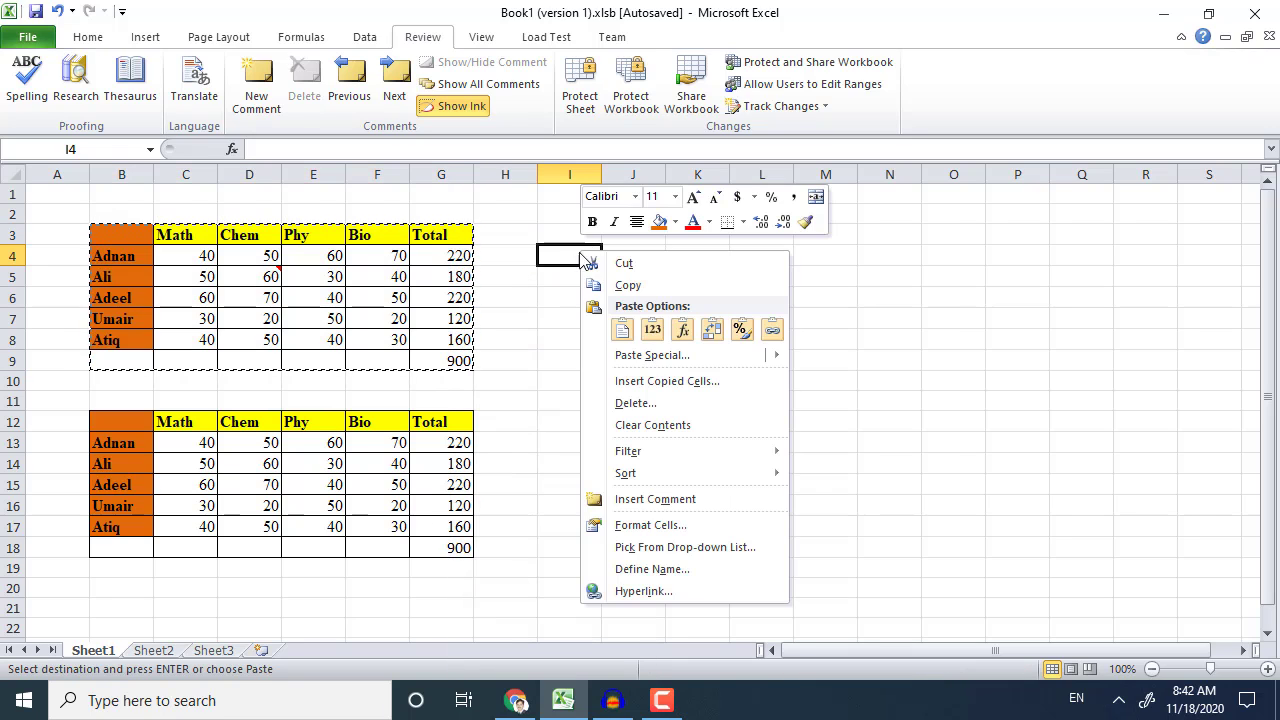
left_click(660, 299)
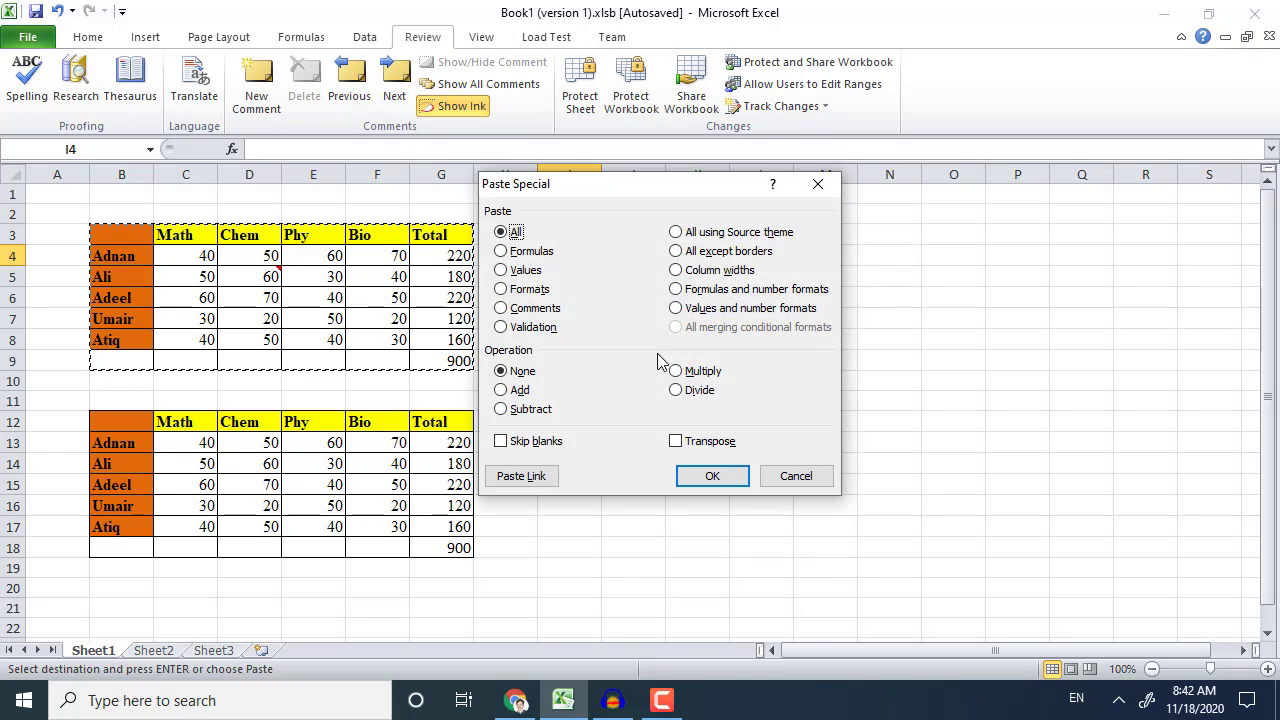
left_click(546, 312)
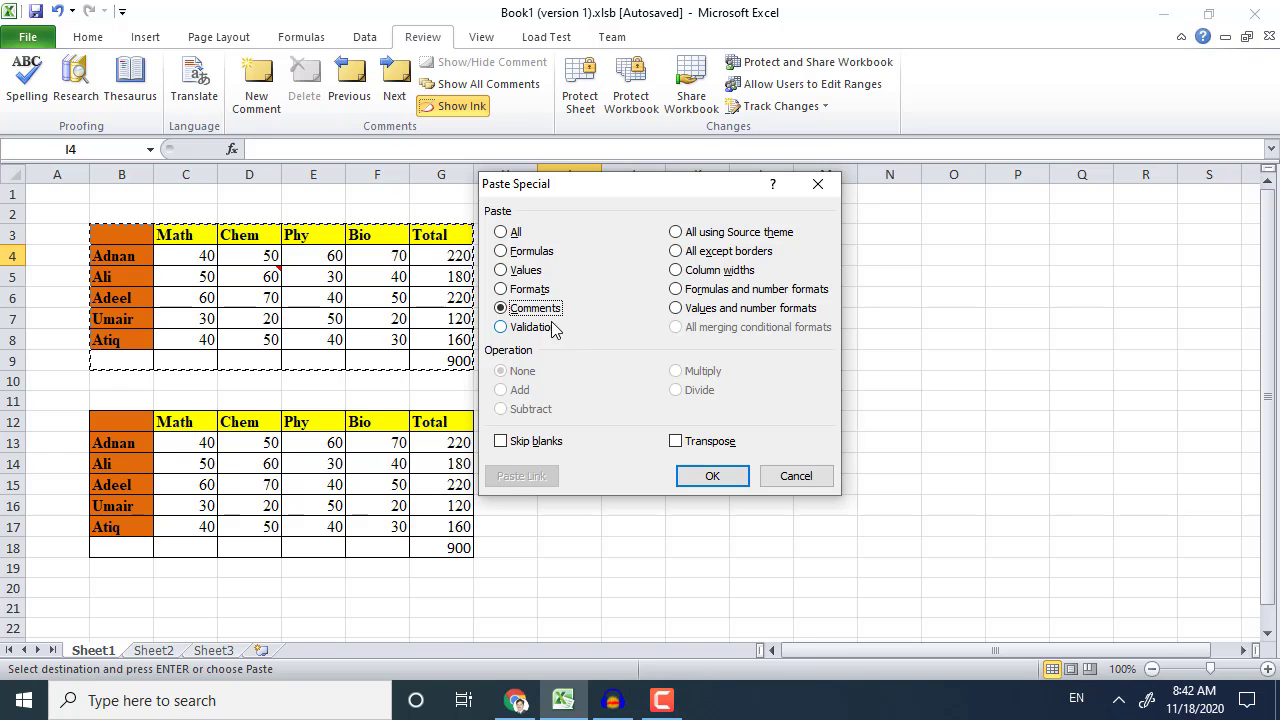
left_click(712, 476)
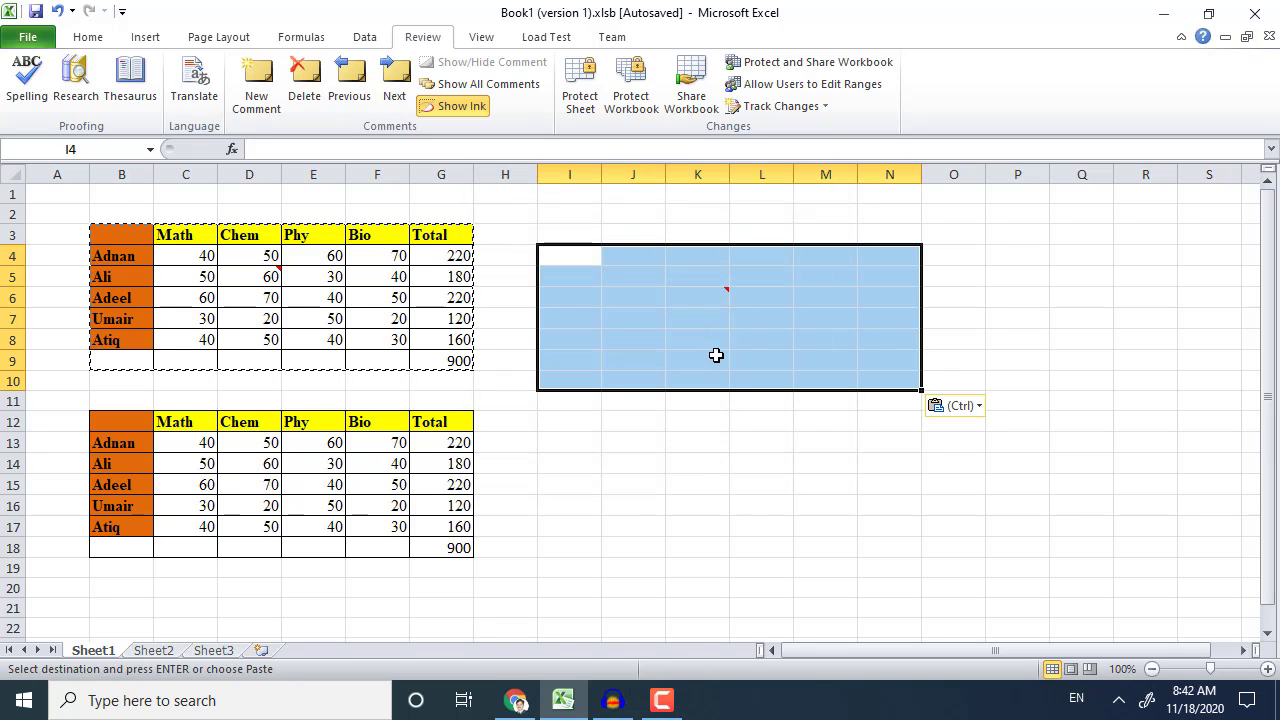
mouse_move(716, 291)
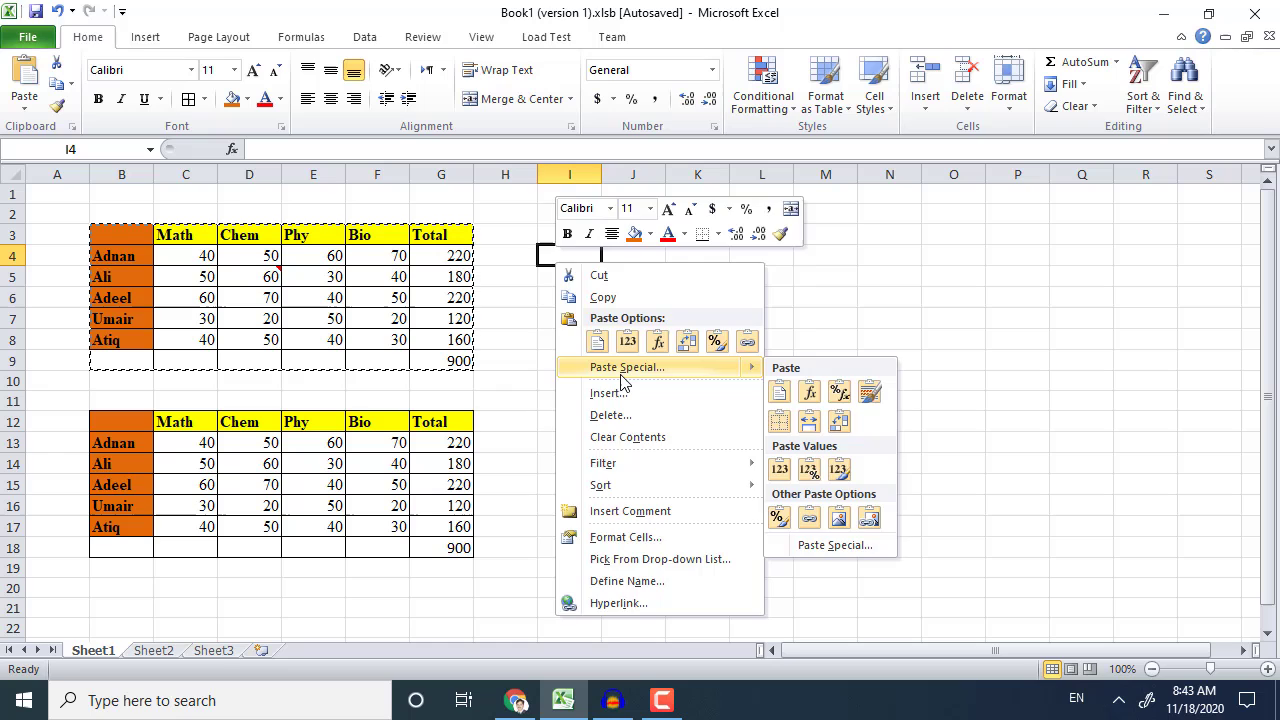
Step: Check the formula in cell G4, the first student's total in the upper table
left_click(662, 366)
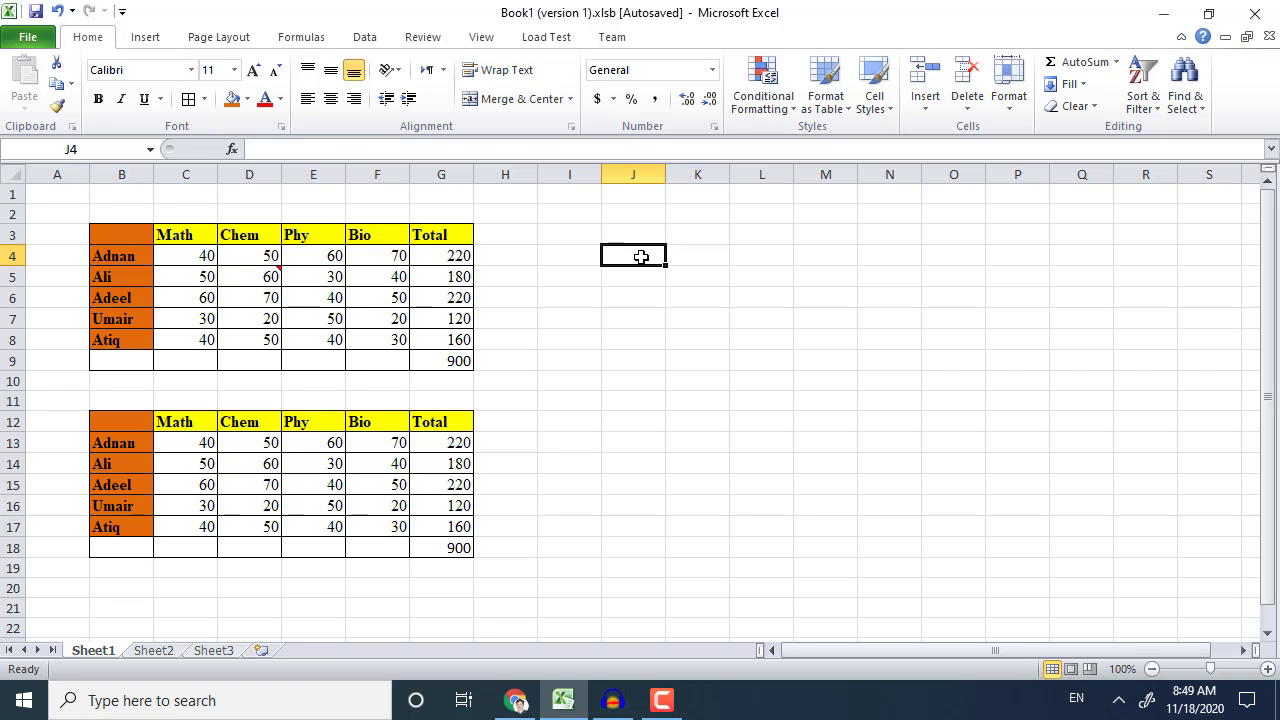
left_click(433, 256)
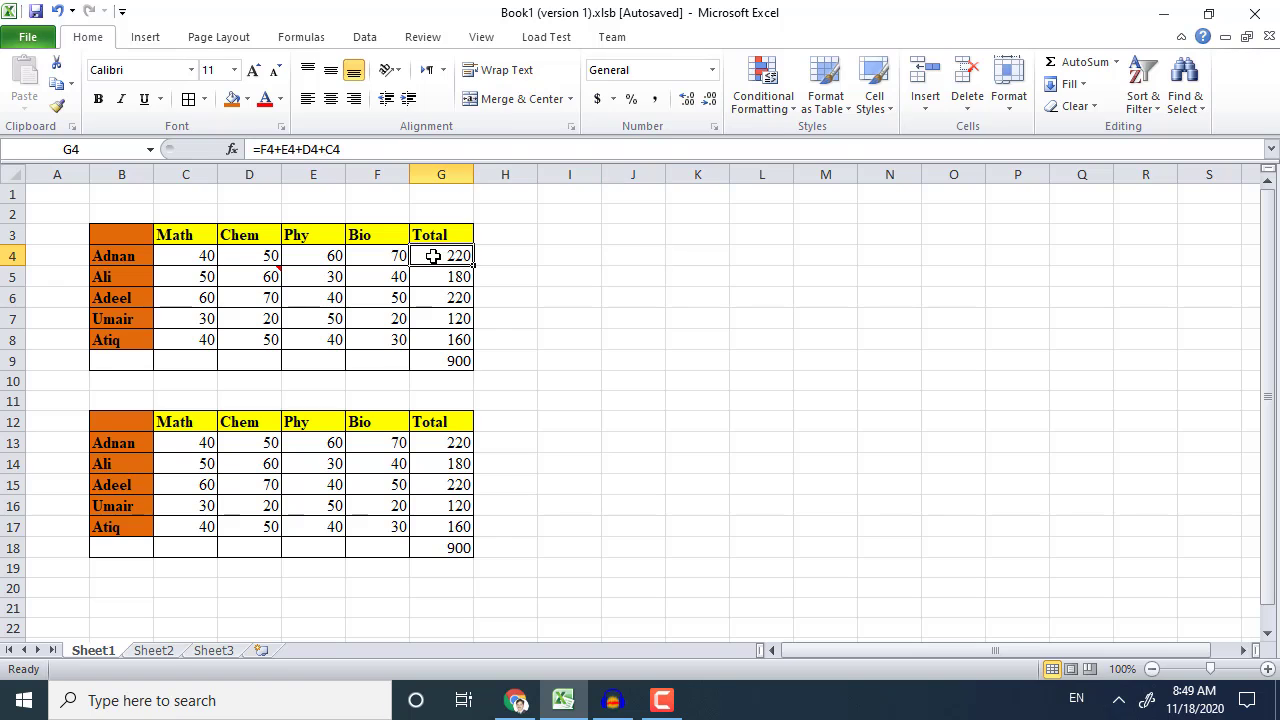
Step: Enter the value 4 in each cell of the range J4:J9
left_click(623, 256)
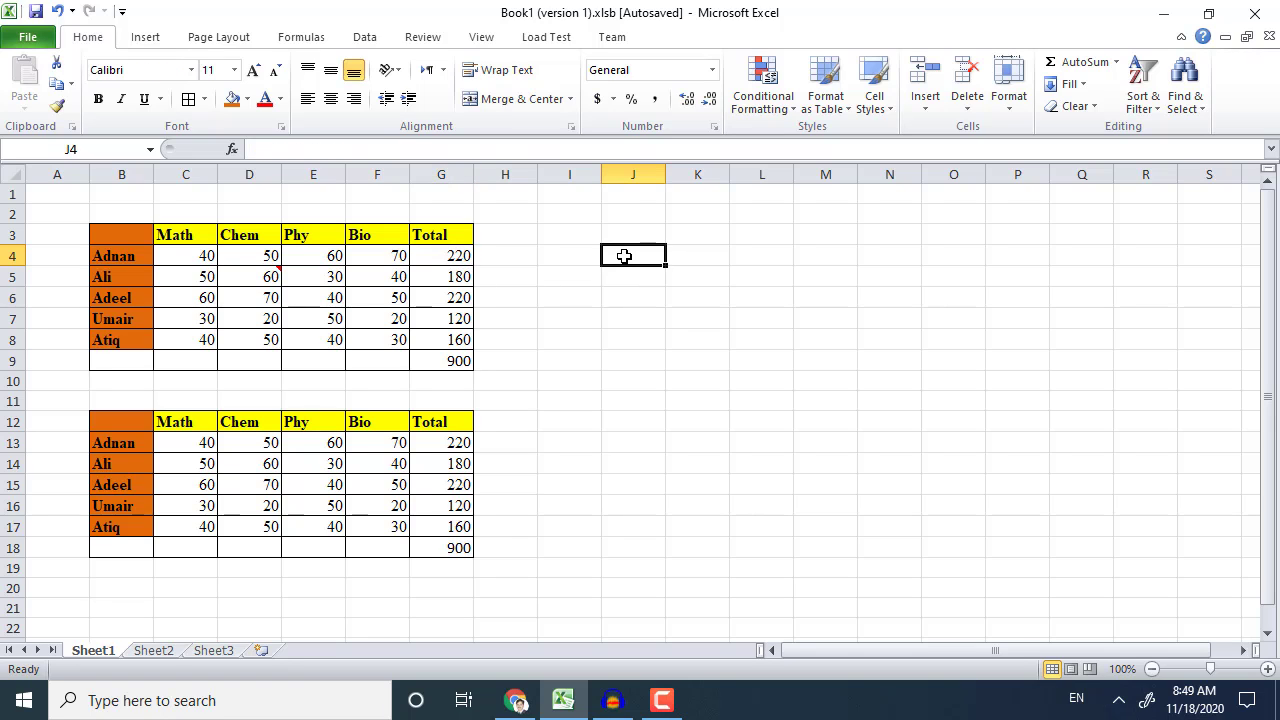
type("4")
key("Return")
type("4")
key("Return")
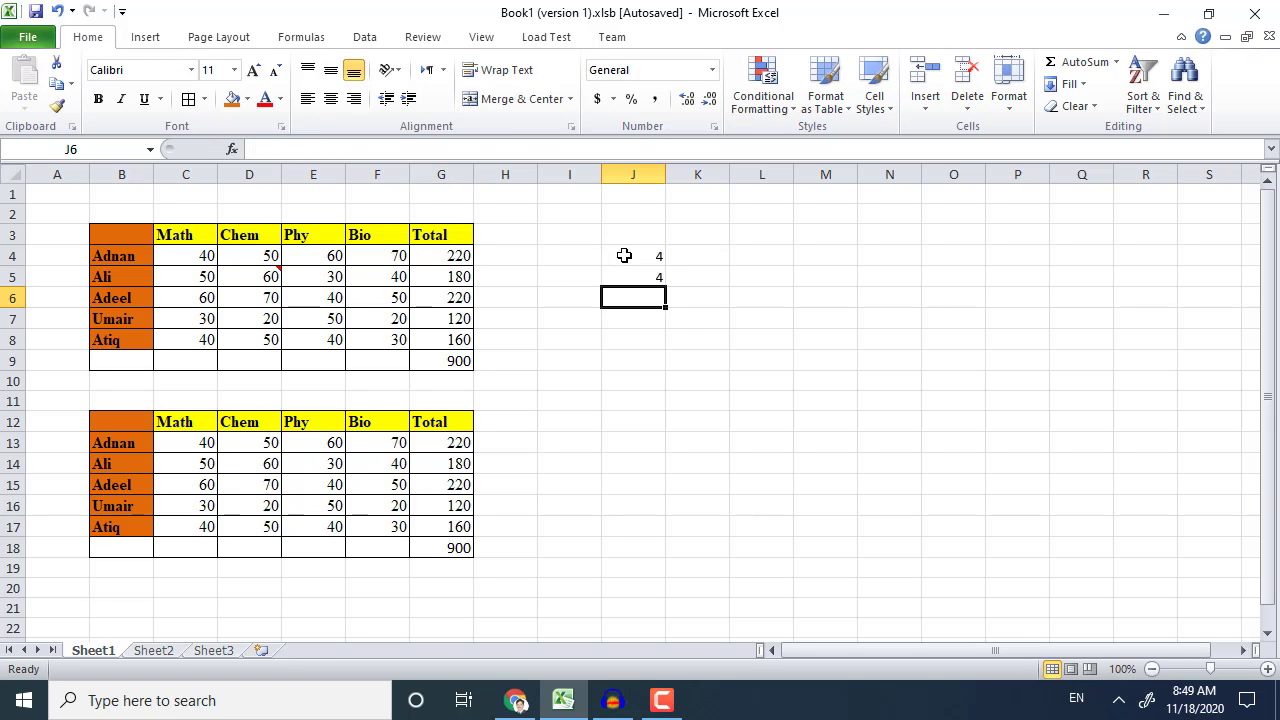
type("4")
key("Return")
type("4")
key("Return")
type("4")
key("Return")
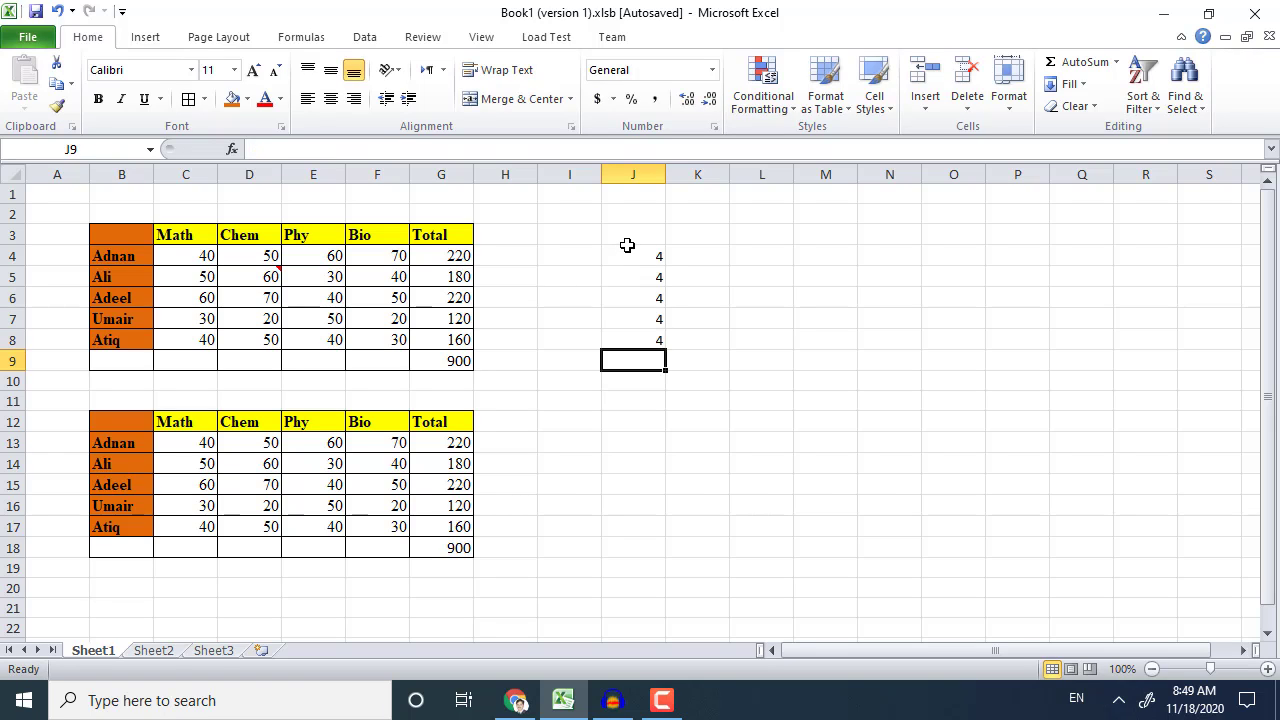
type("4")
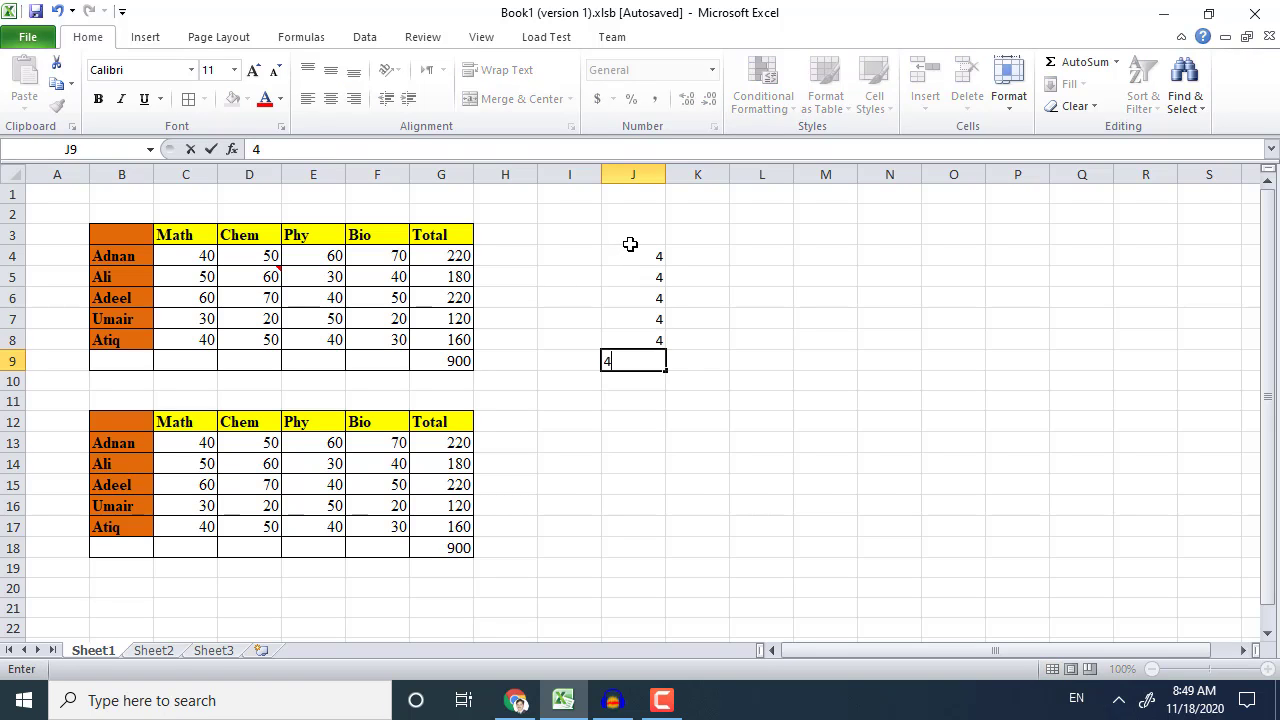
key("Return")
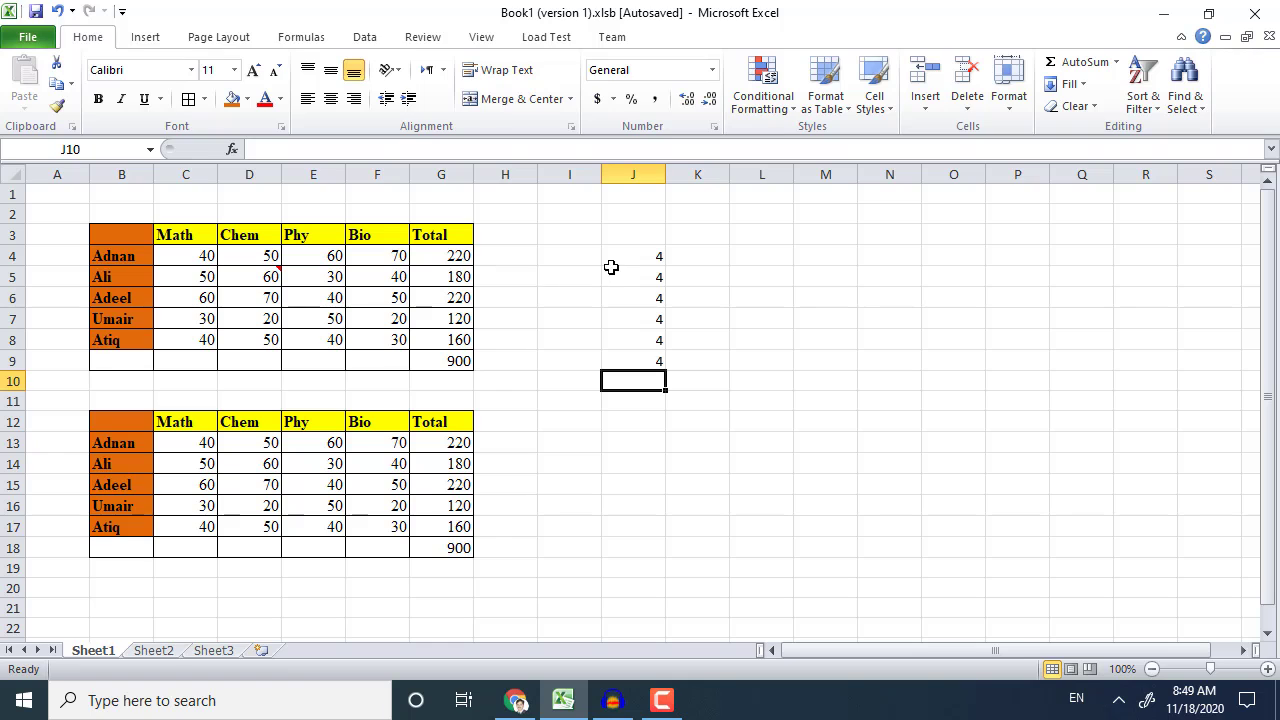
Step: Copy the Total column values G4:G9 from the upper table
left_click_drag(446, 255, 456, 363)
right_click(456, 363)
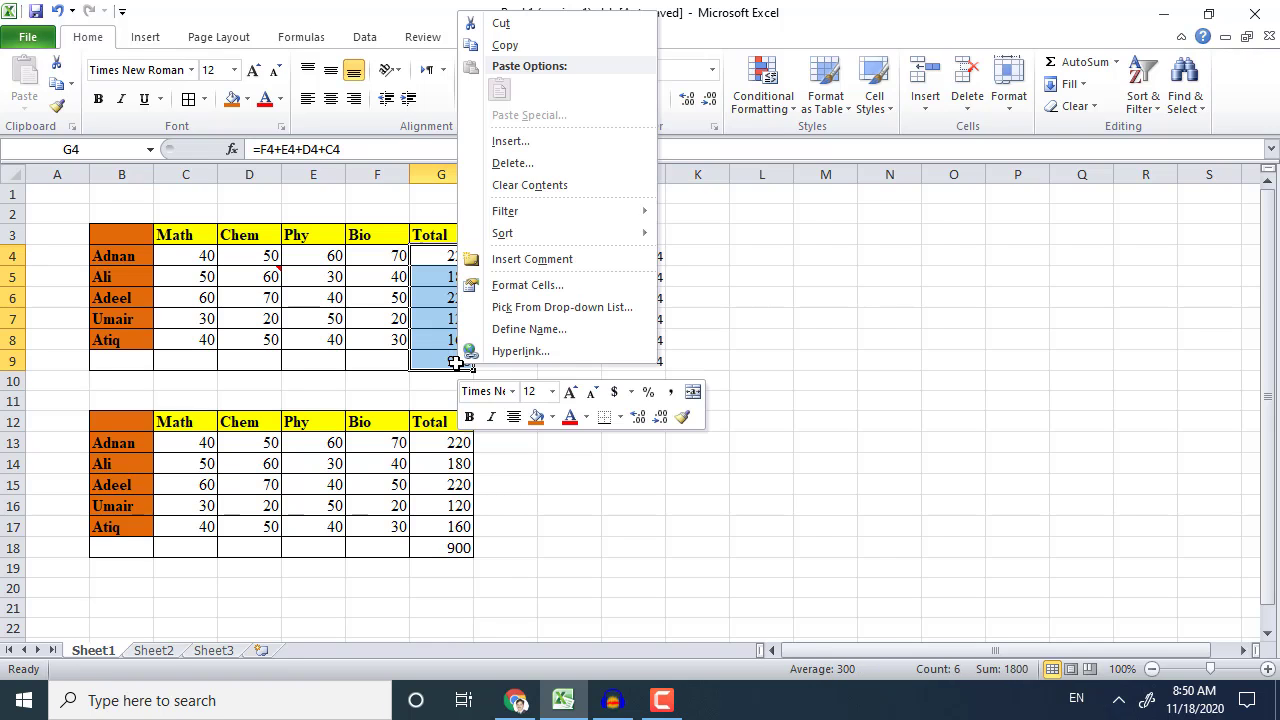
left_click(506, 45)
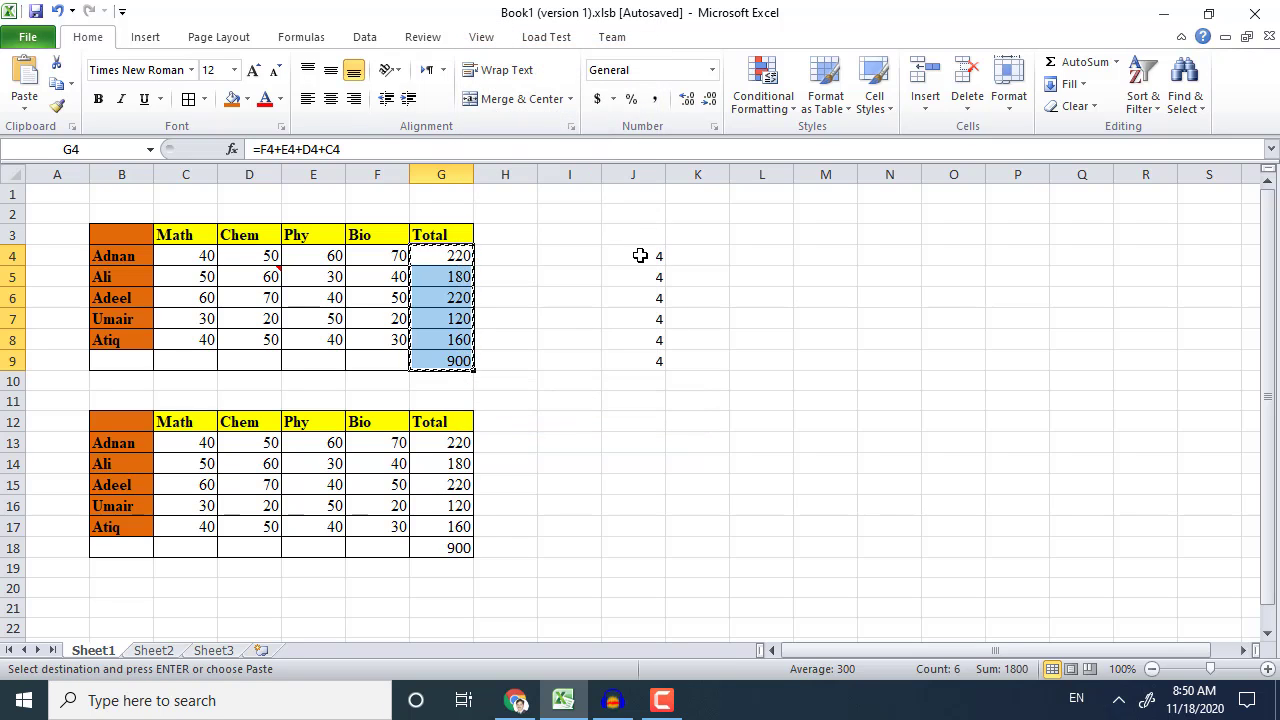
Step: Paste the copied totals onto J4:J9 using Paste Special with Values and the Add operation
left_click_drag(643, 253, 632, 361)
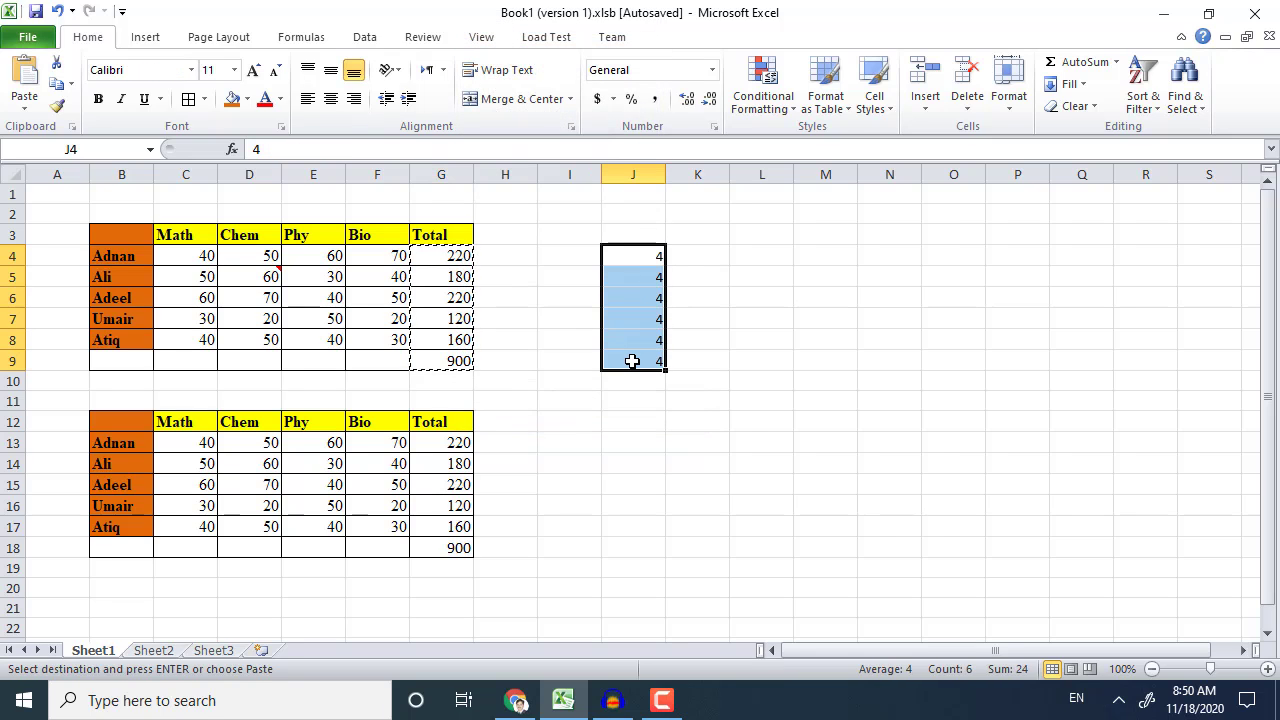
right_click(632, 361)
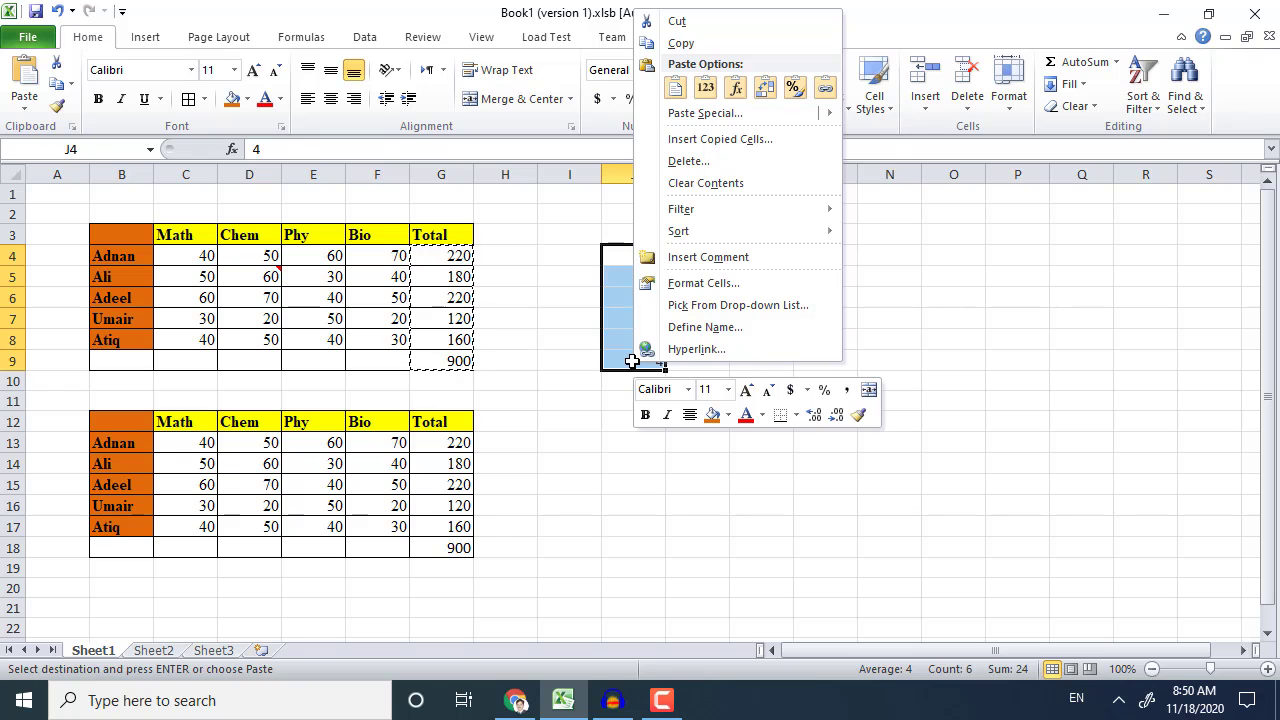
left_click(759, 121)
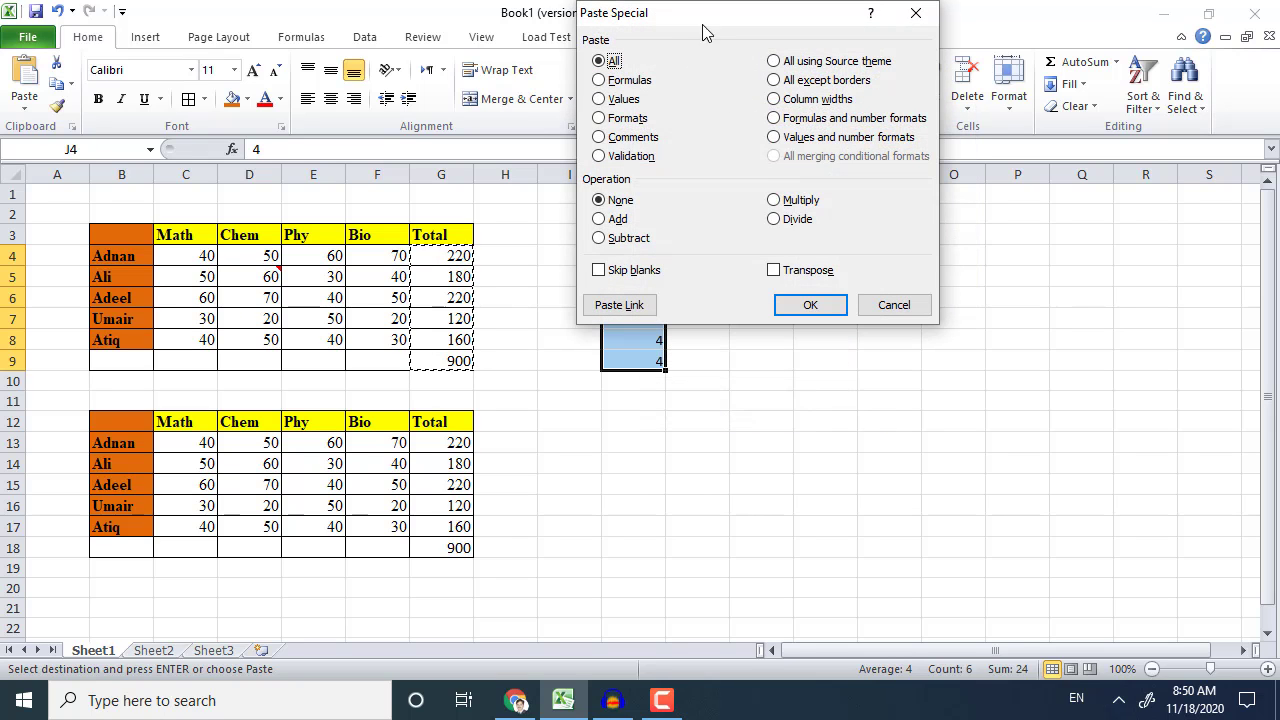
left_click_drag(697, 22, 869, 150)
left_click(814, 230)
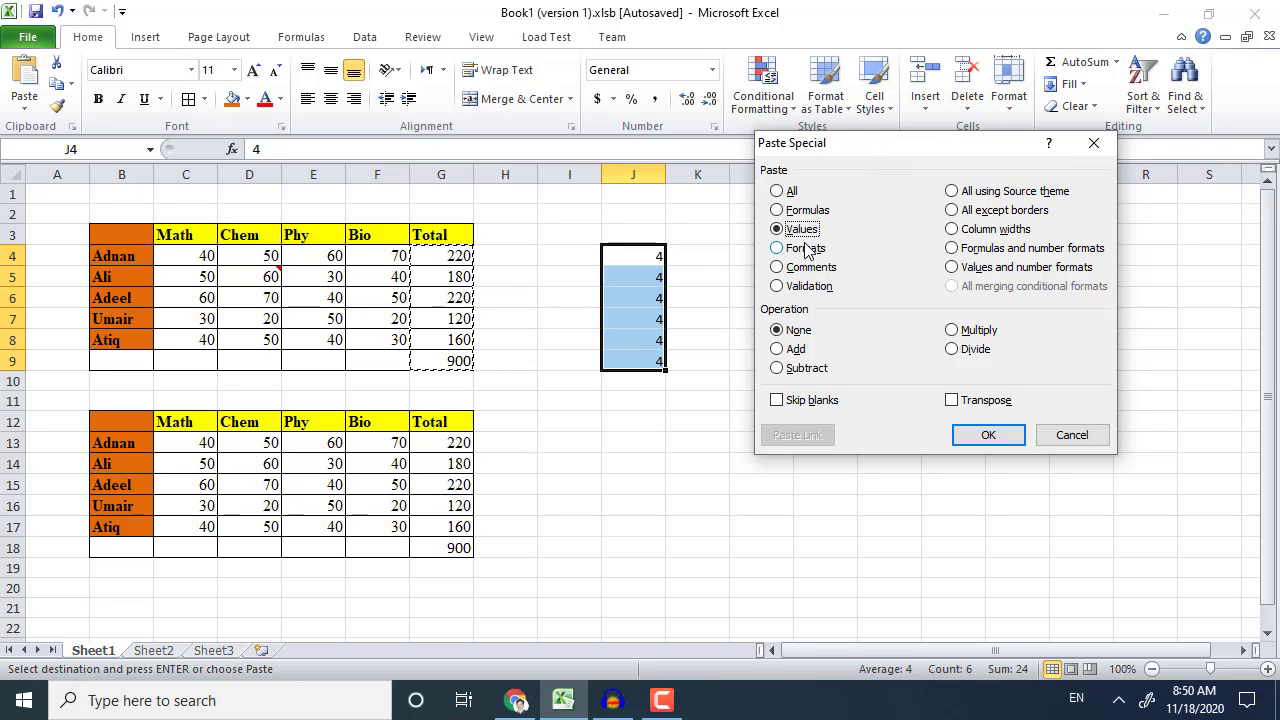
left_click(796, 350)
left_click(975, 445)
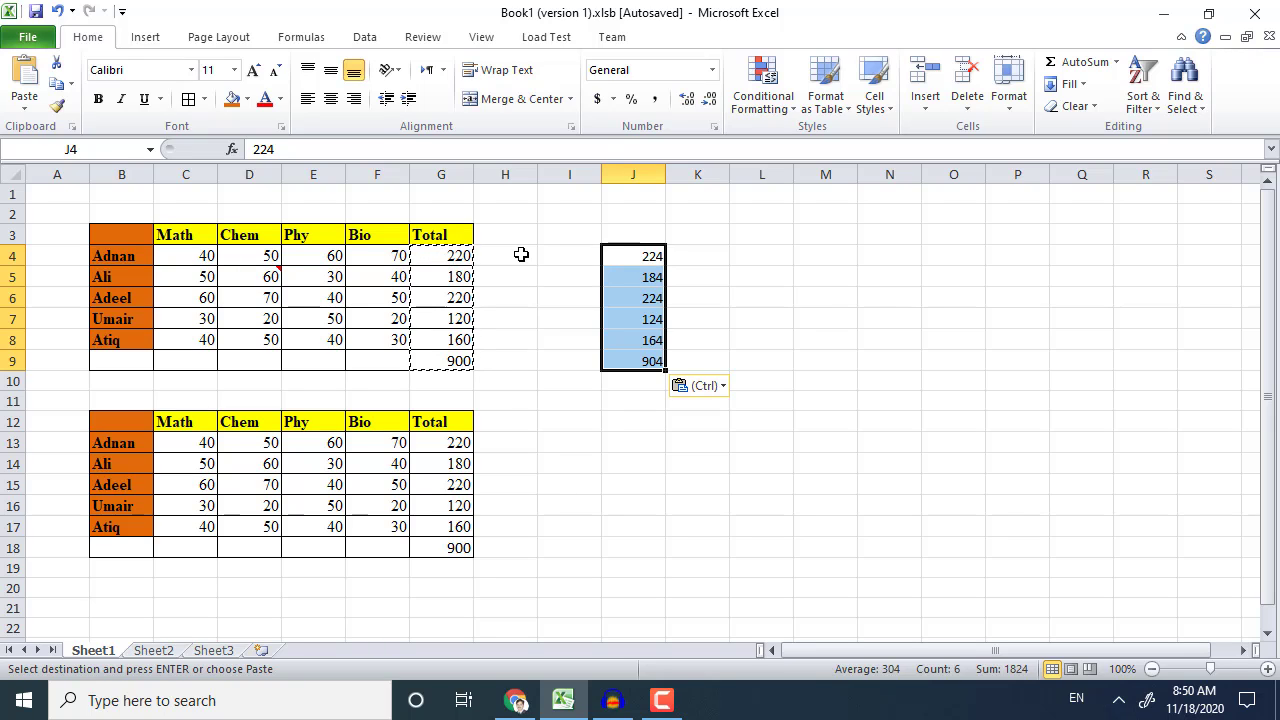
Step: Select J4:J9 and undo the Add paste
left_click(612, 257)
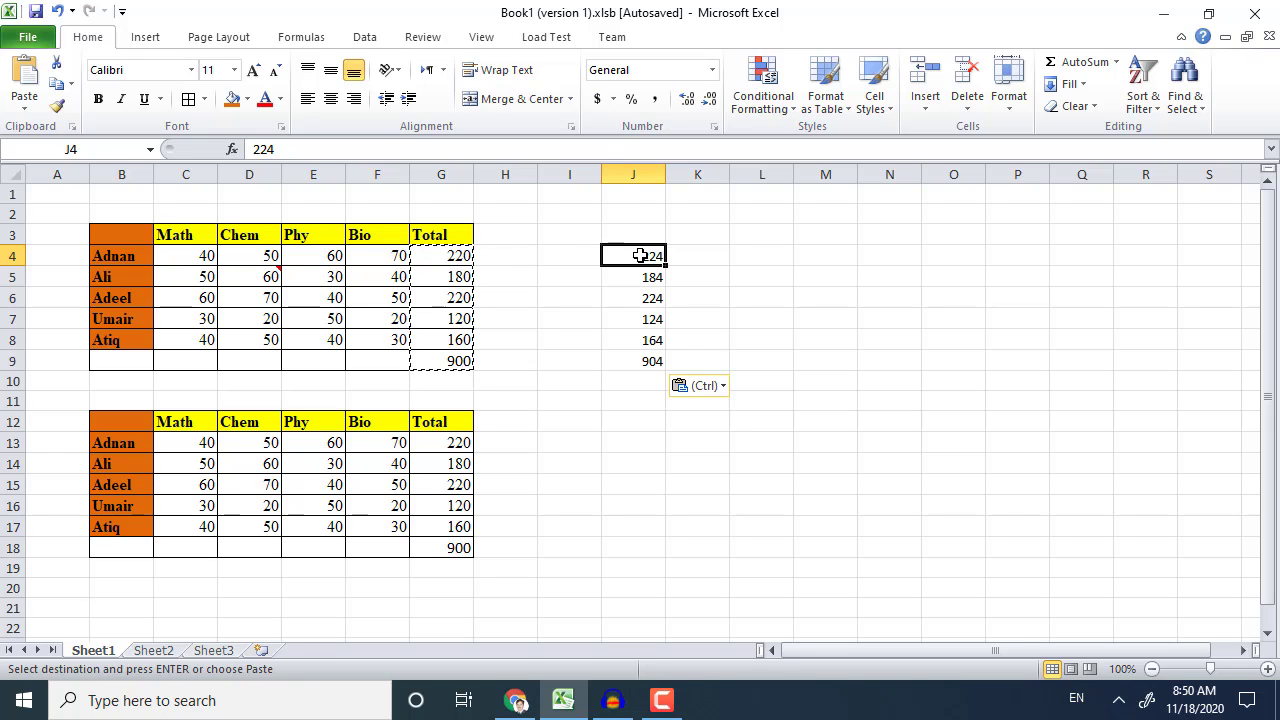
left_click_drag(640, 256, 648, 360)
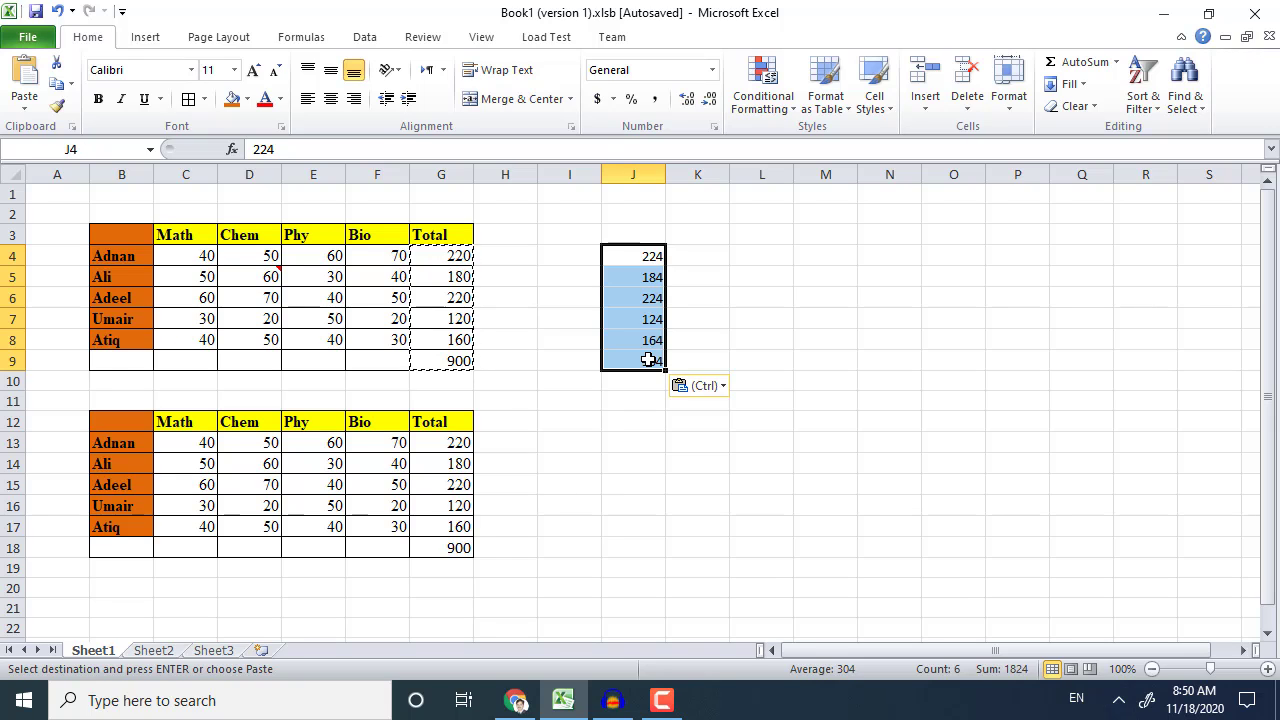
key("ctrl+z")
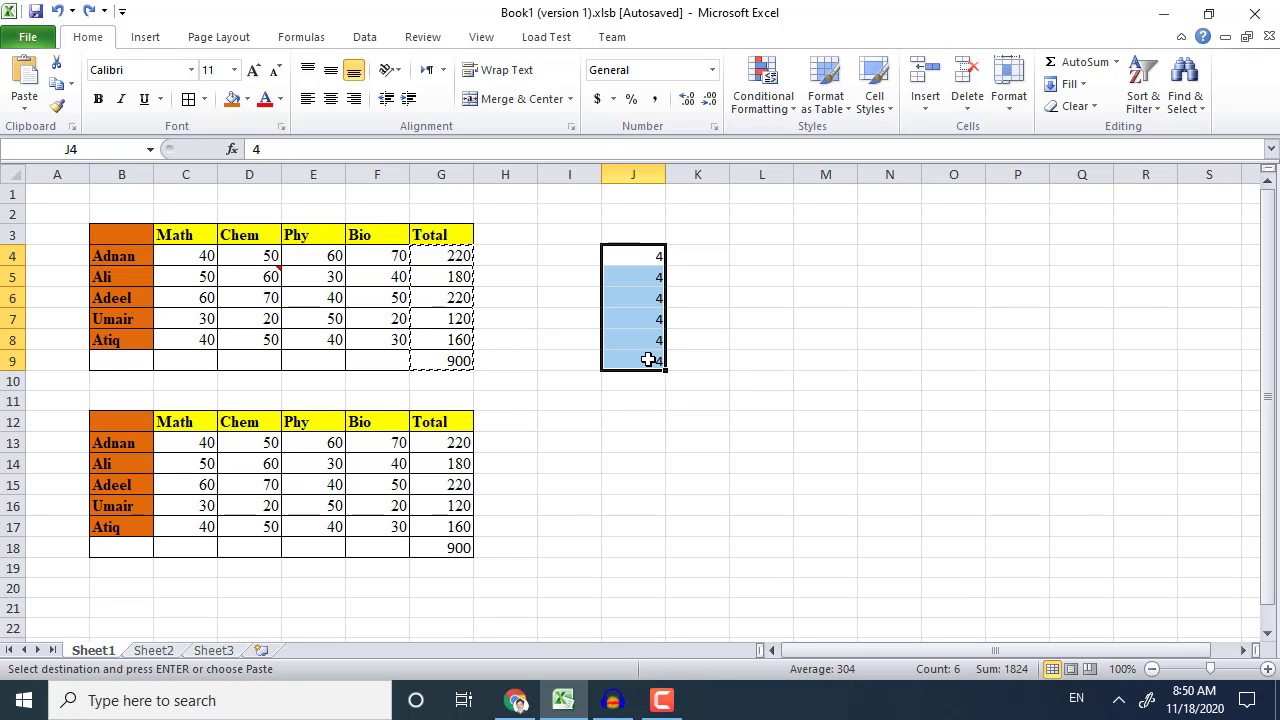
Step: Try Paste Special with Values and the Subtract operation on J4:J9, and undo the paste
right_click(648, 360)
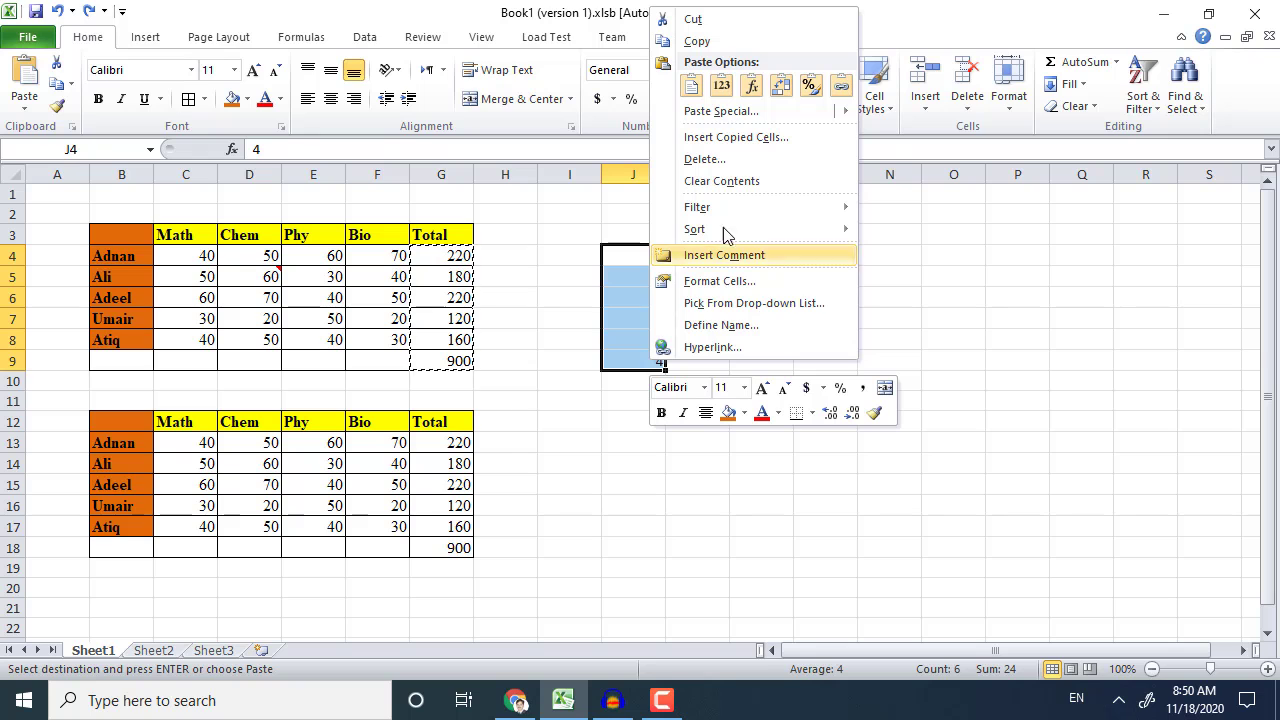
left_click(744, 118)
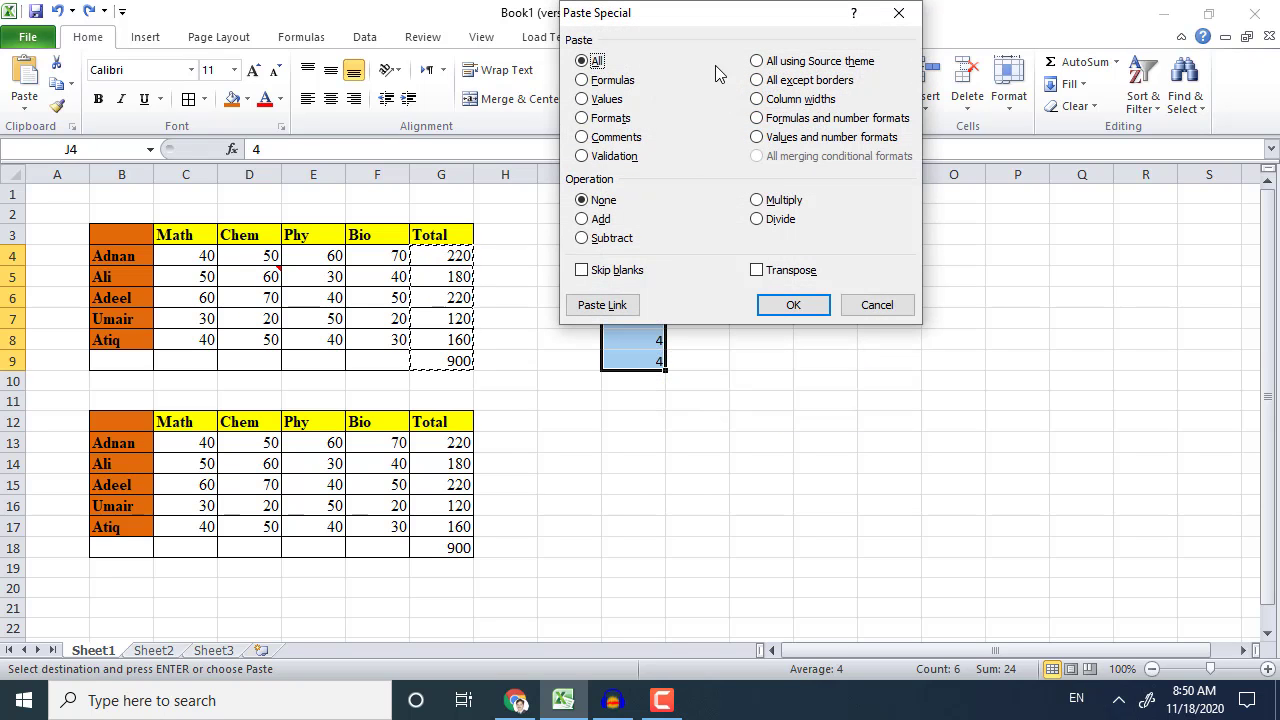
left_click_drag(697, 22, 891, 119)
left_click(803, 197)
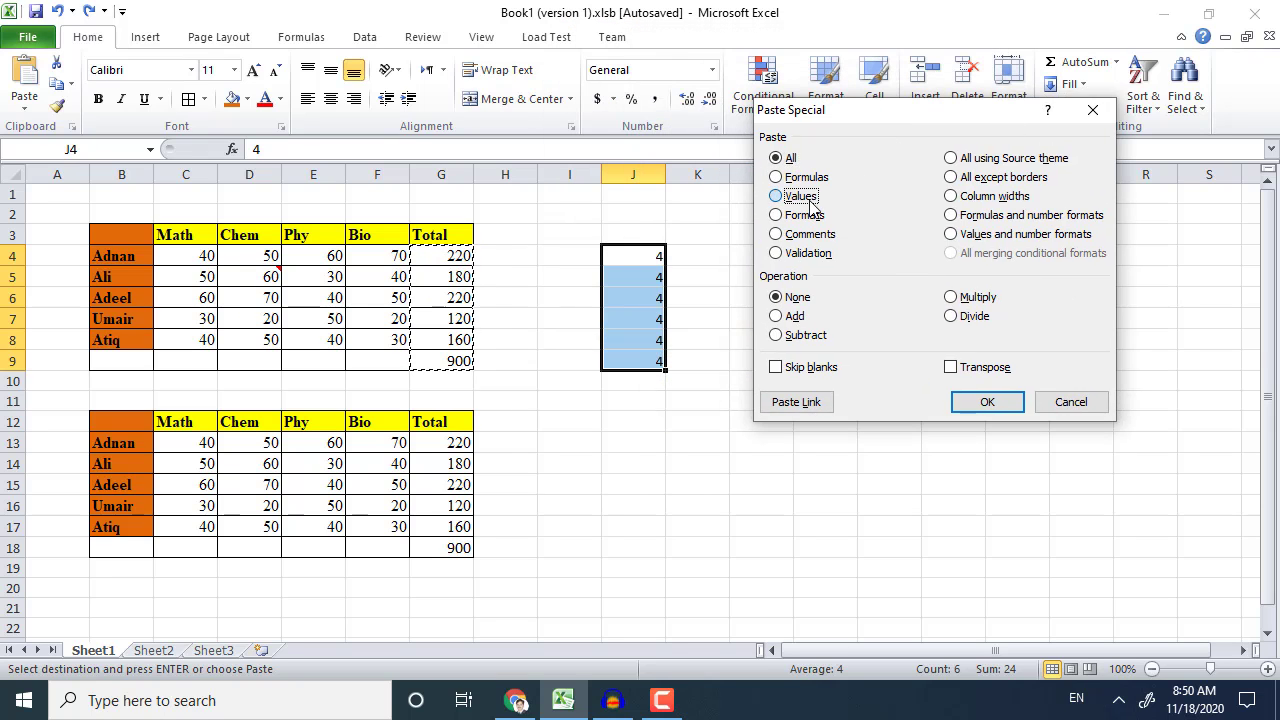
left_click(808, 336)
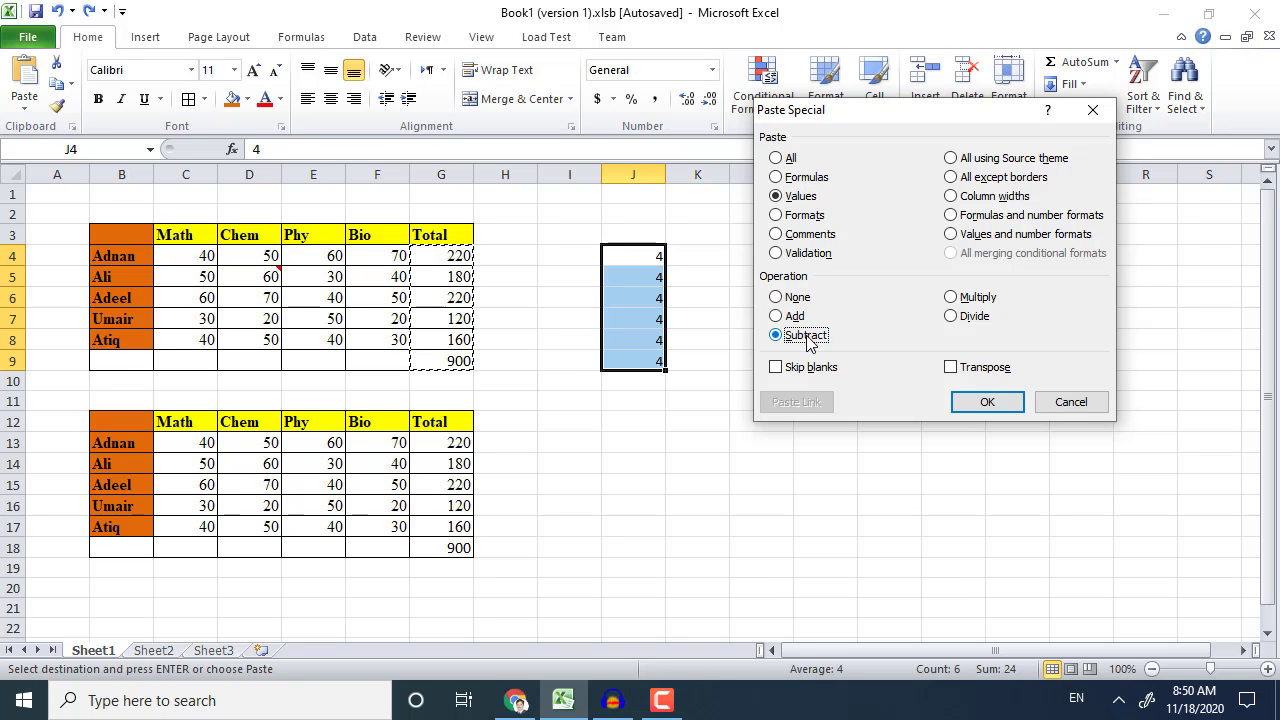
left_click(986, 403)
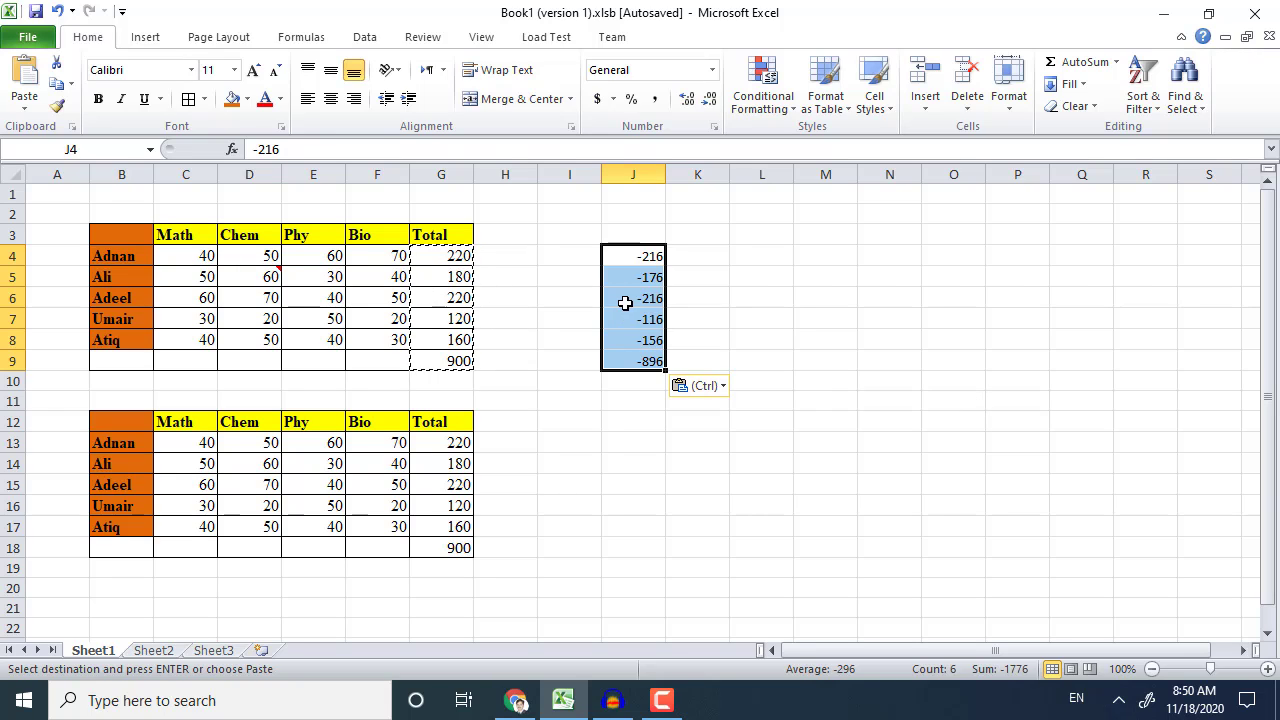
key("ctrl+z")
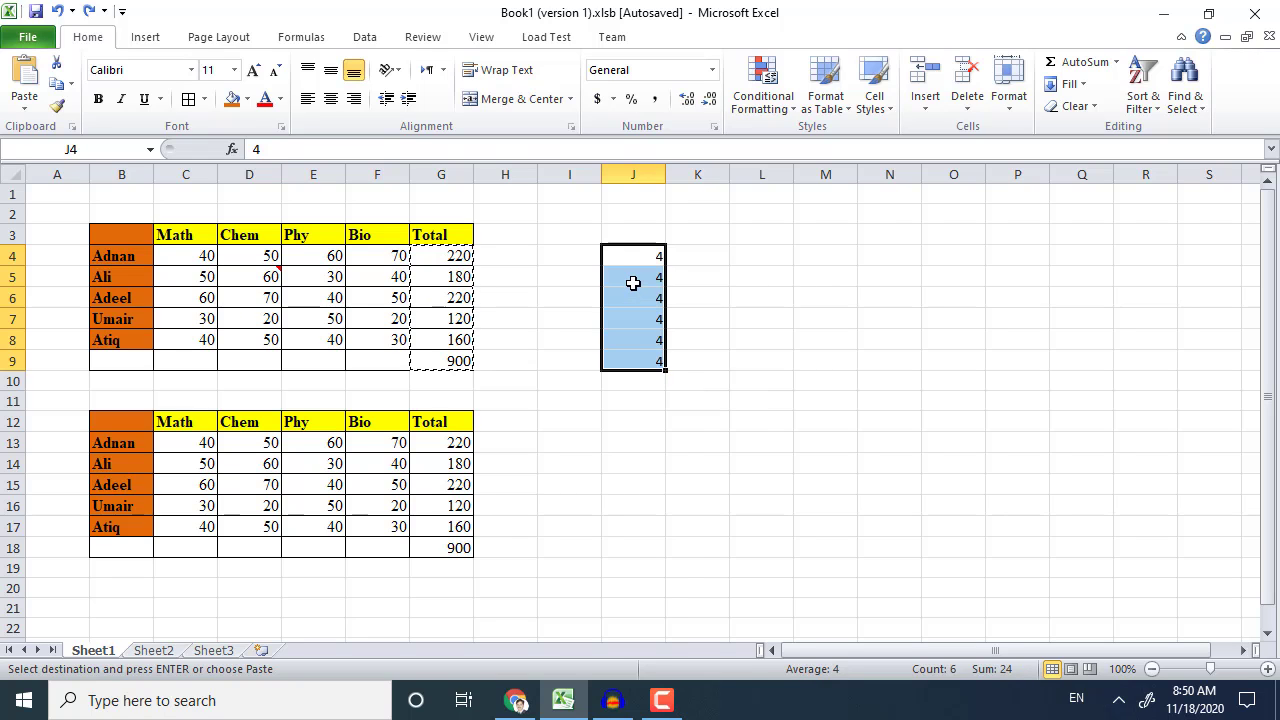
Step: Paste the copied totals onto J4:J9 using Paste Special with Values and the Multiply operation
right_click(630, 280)
left_click(700, 388)
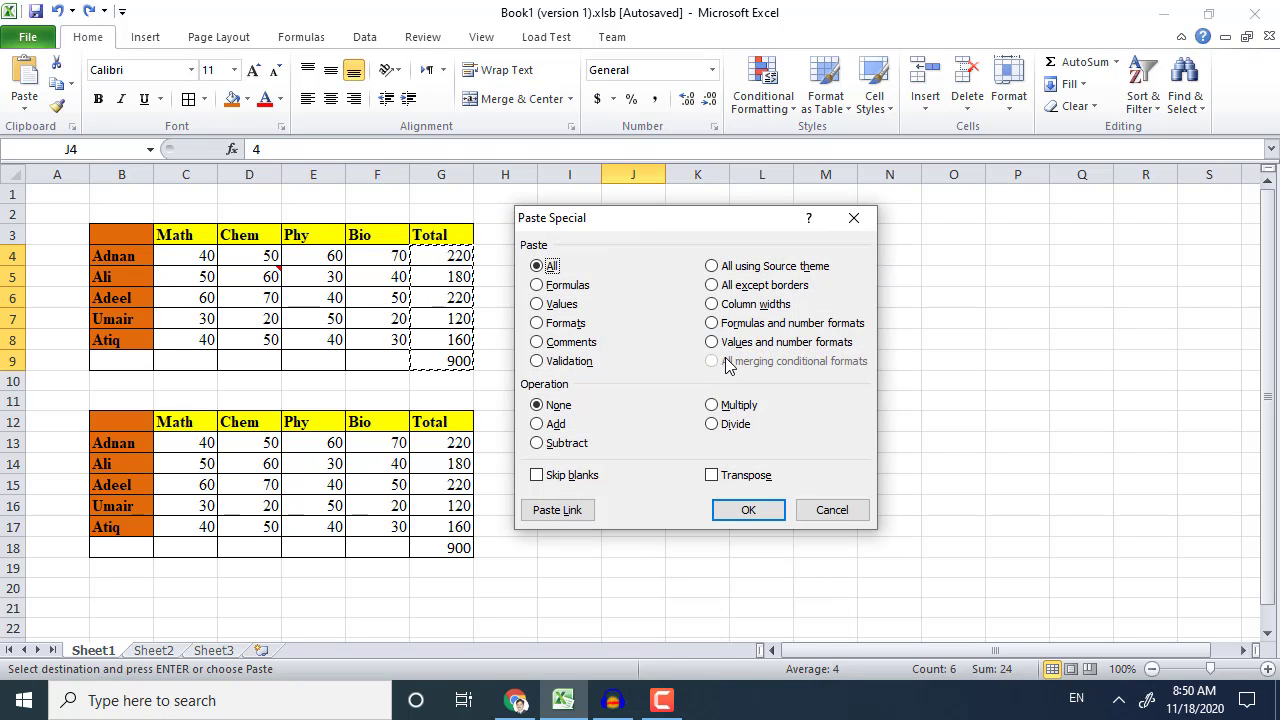
key("v")
left_click(737, 410)
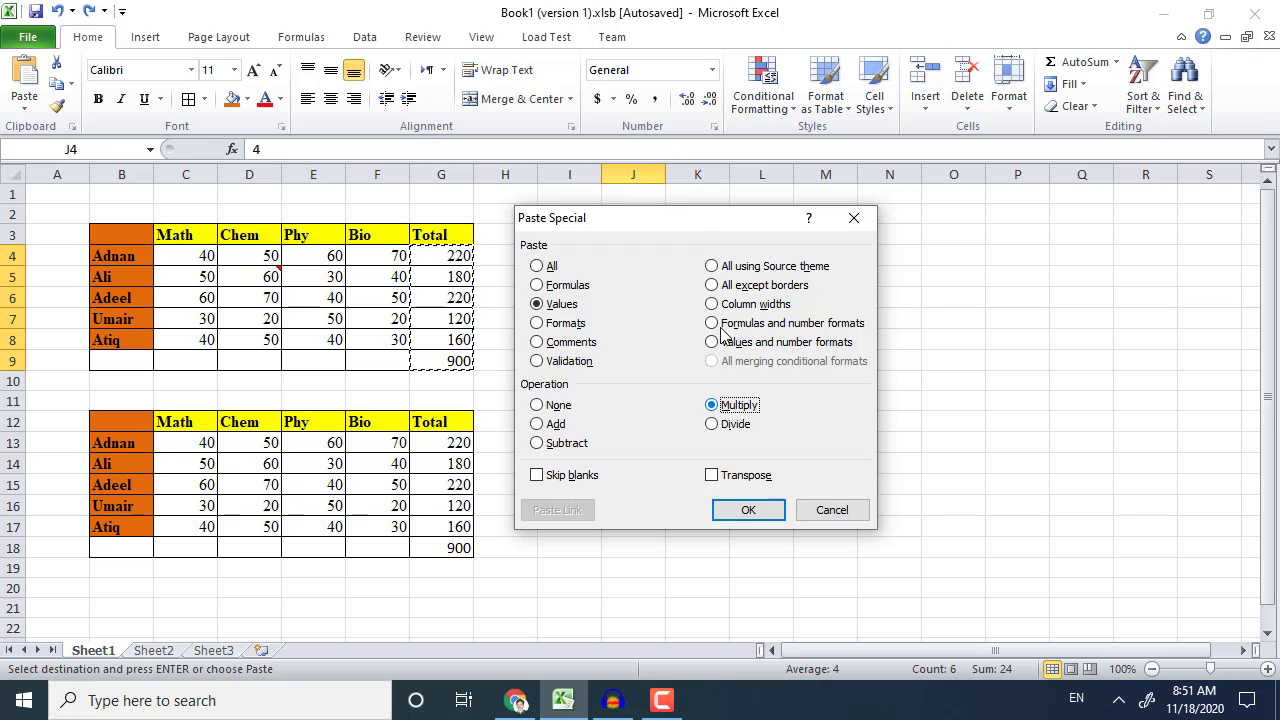
left_click_drag(697, 229, 923, 198)
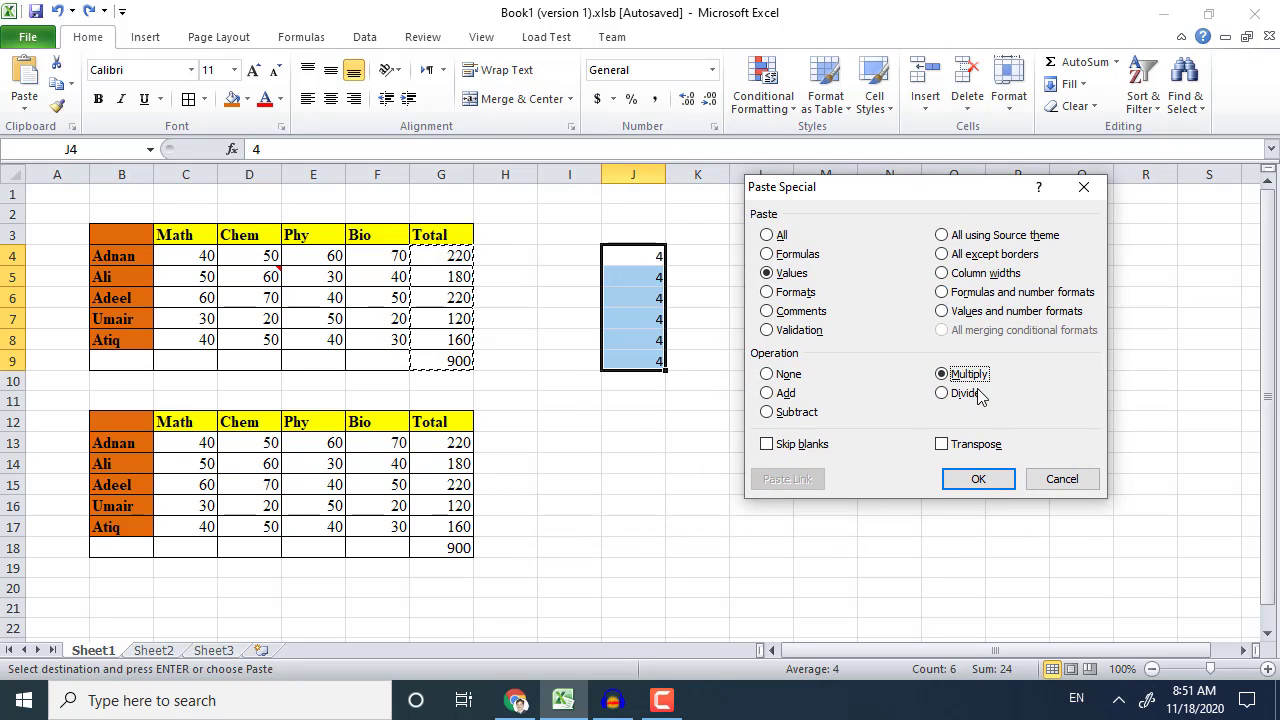
left_click(985, 481)
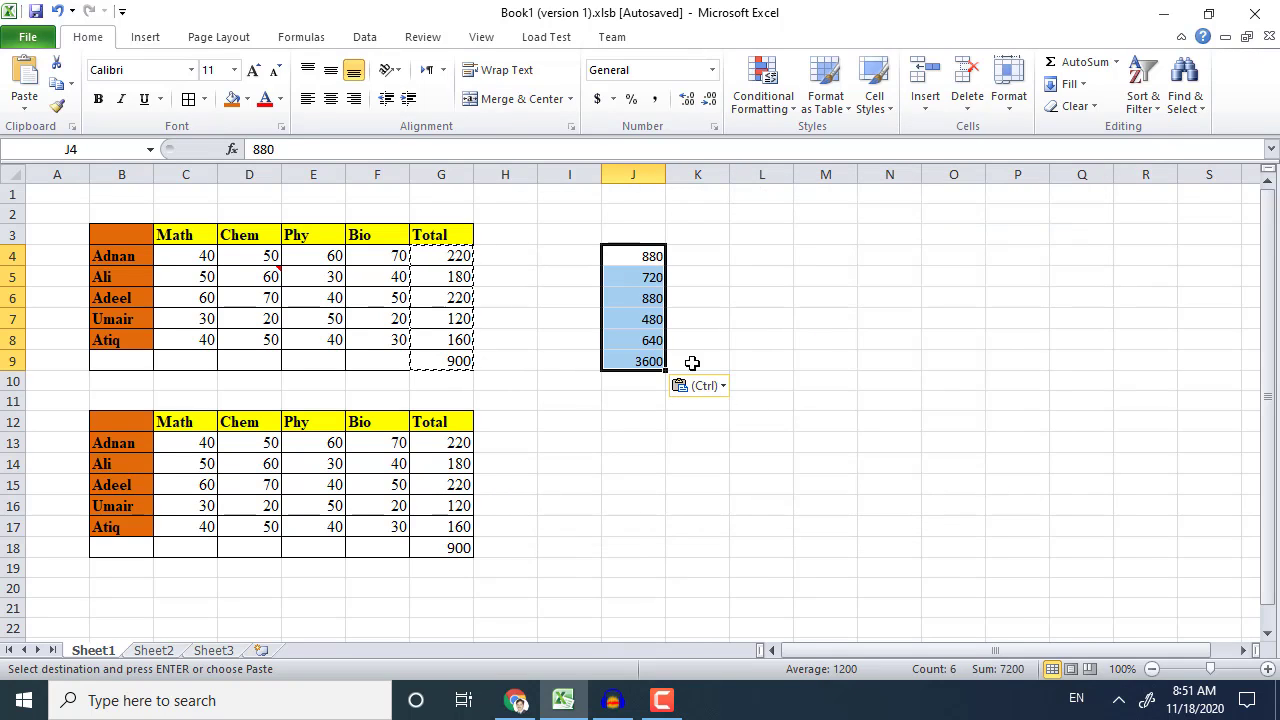